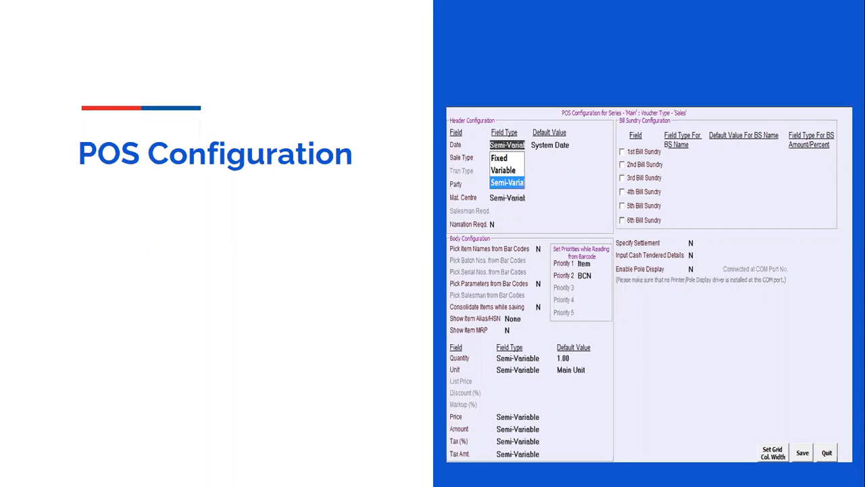
pyautogui.click(515, 254)
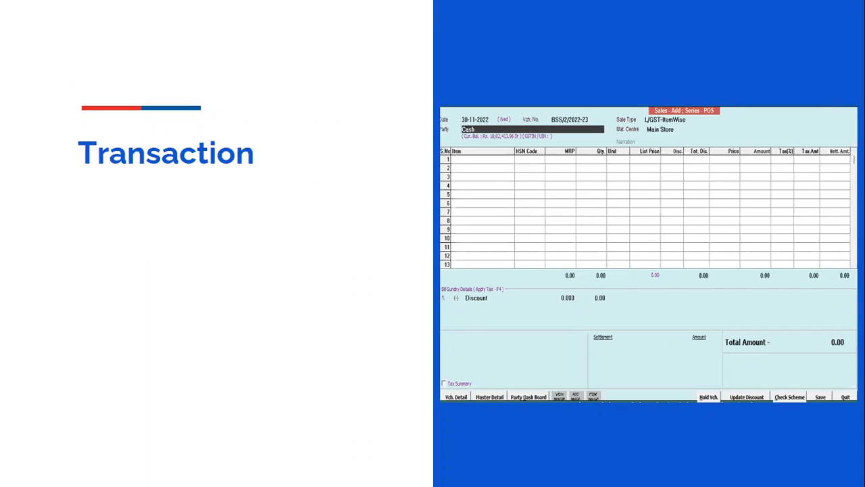
pyautogui.press('Right')
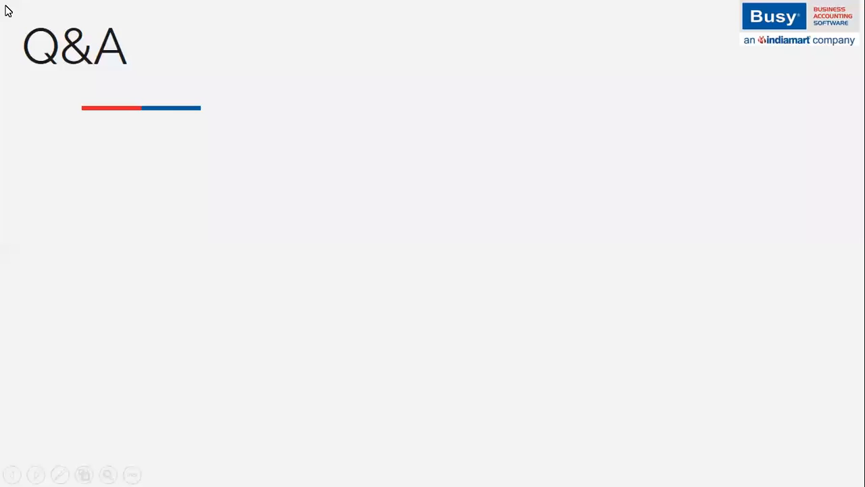
# - Switch from the slides to Busy using the desktop's Webinar shortcut and open the Advance Voucher Series Configuration company
pyautogui.press('super+d')
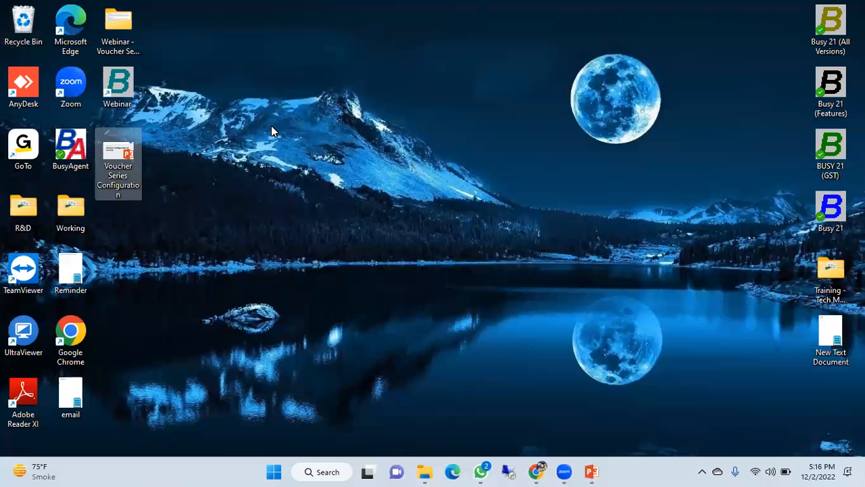
pyautogui.click(271, 125)
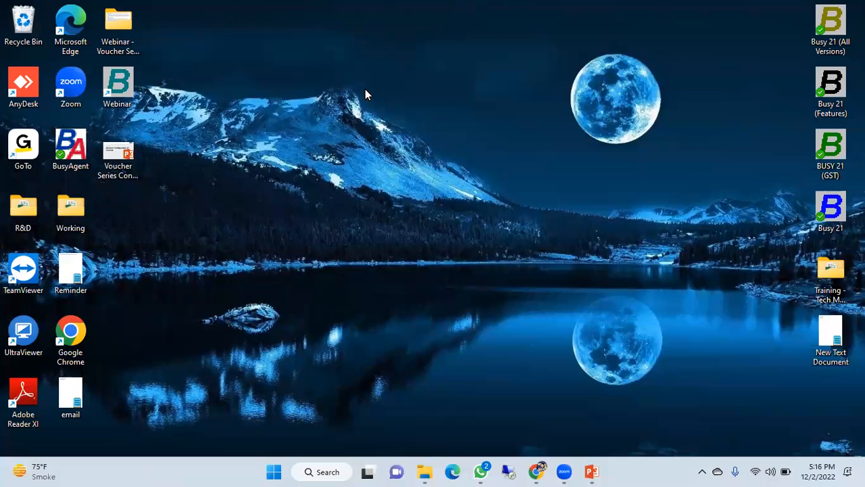
pyautogui.doubleClick(119, 84)
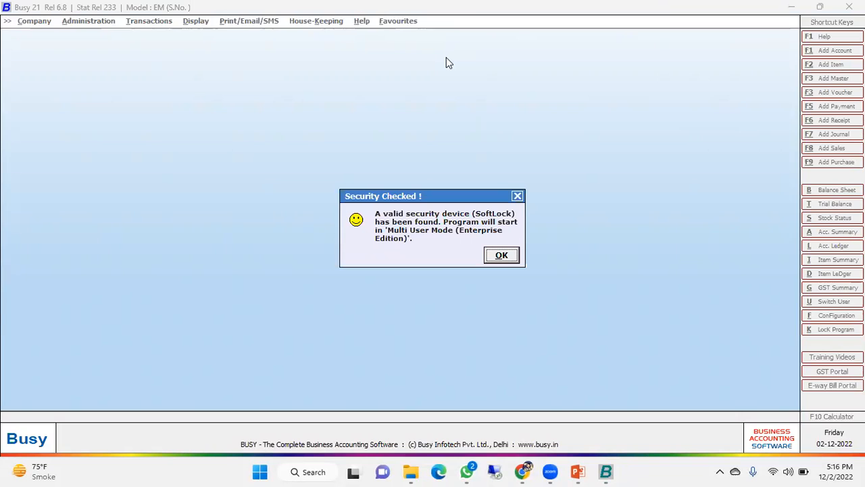
pyautogui.press('Return')
pyautogui.press('Return')
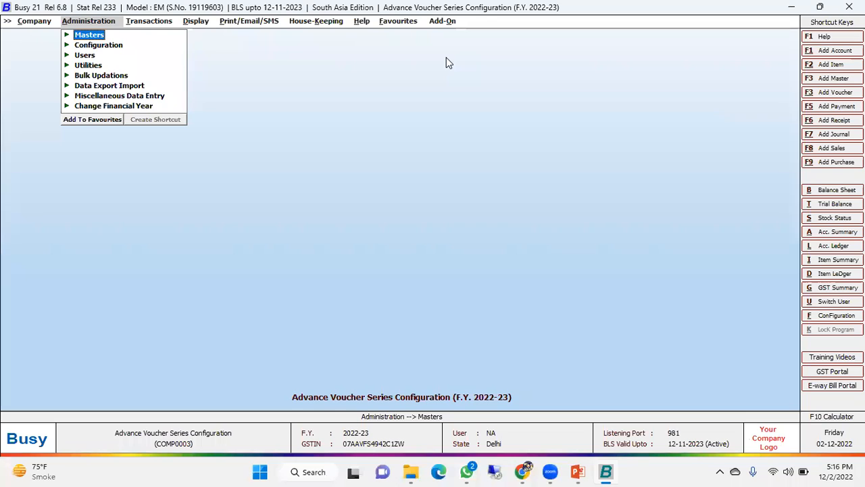
# - Open the Voucher Series Configuration screen from the administration configuration options
pyautogui.press('Down')
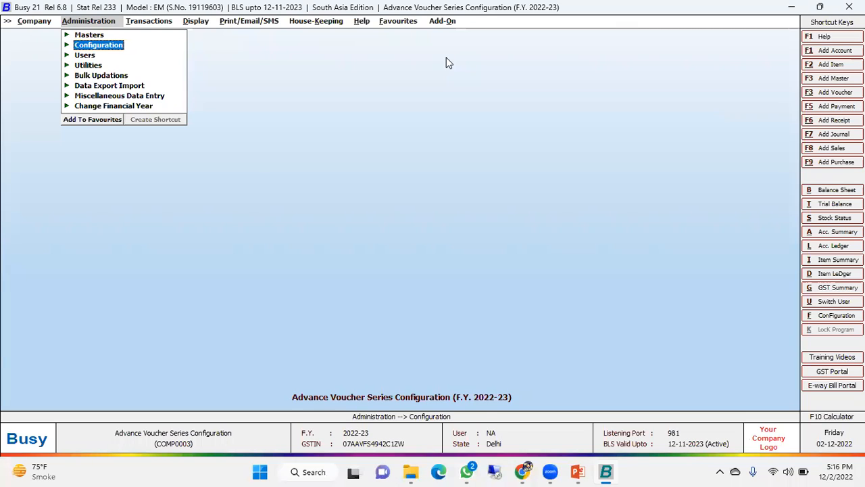
pyautogui.press('Return')
pyautogui.press('Down')
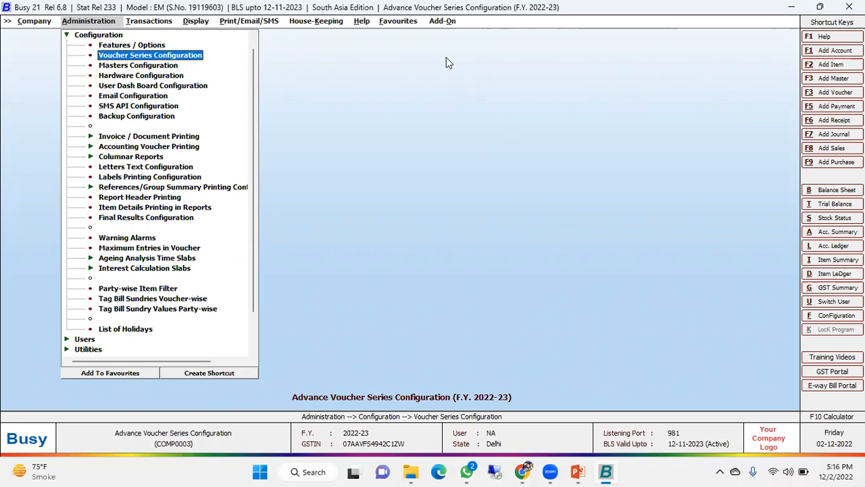
pyautogui.press('Return')
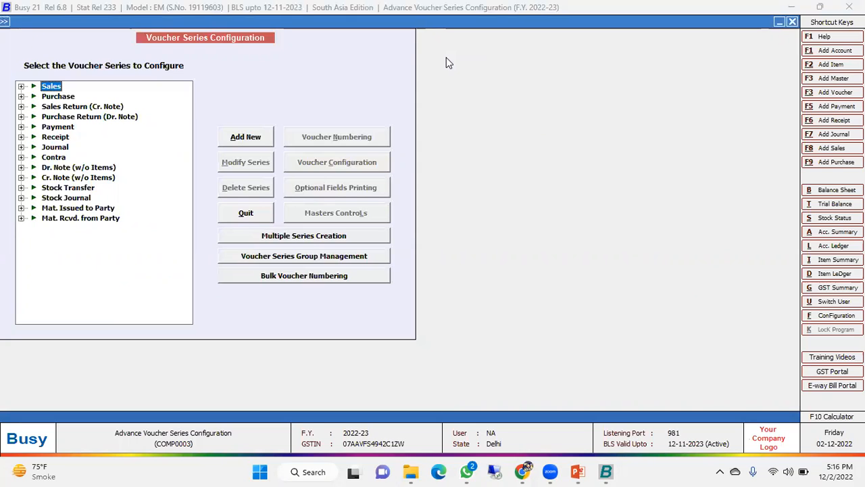
# - Examine the existing series under the Sales, Purchase and Sales Return voucher types, collapsing each one after viewing
pyautogui.press('Right')
pyautogui.press('Down')
pyautogui.press('Down')
pyautogui.press('Right')
pyautogui.press('Down')
pyautogui.press('Down')
pyautogui.press('Right')
pyautogui.press('Down')
pyautogui.press('Down')
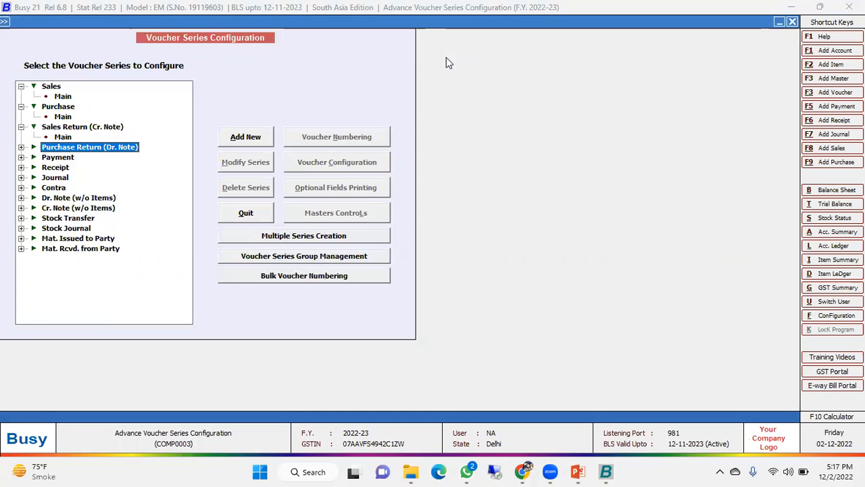
pyautogui.press('Up')
pyautogui.press('Up')
pyautogui.press('Up')
pyautogui.press('Up')
pyautogui.press('Up')
pyautogui.press('Up')
pyautogui.press('Left')
pyautogui.press('Down')
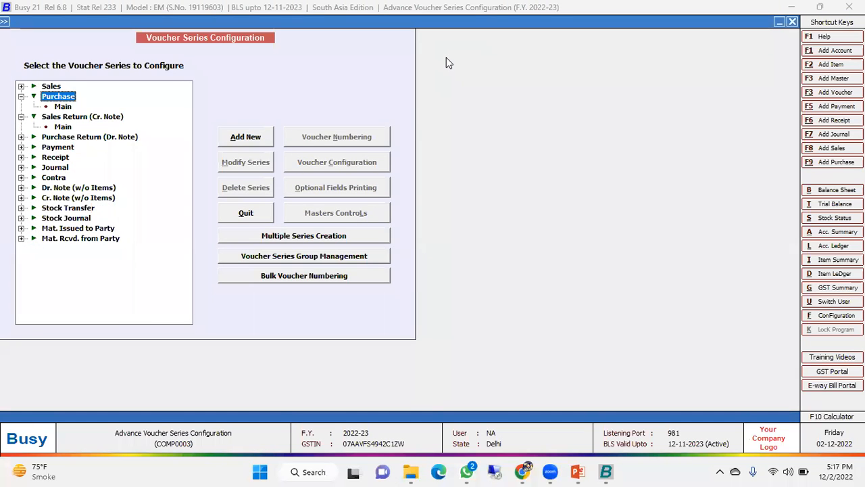
pyautogui.press('Left')
pyautogui.press('Down')
pyautogui.press('Left')
pyautogui.press('Up')
pyautogui.press('Up')
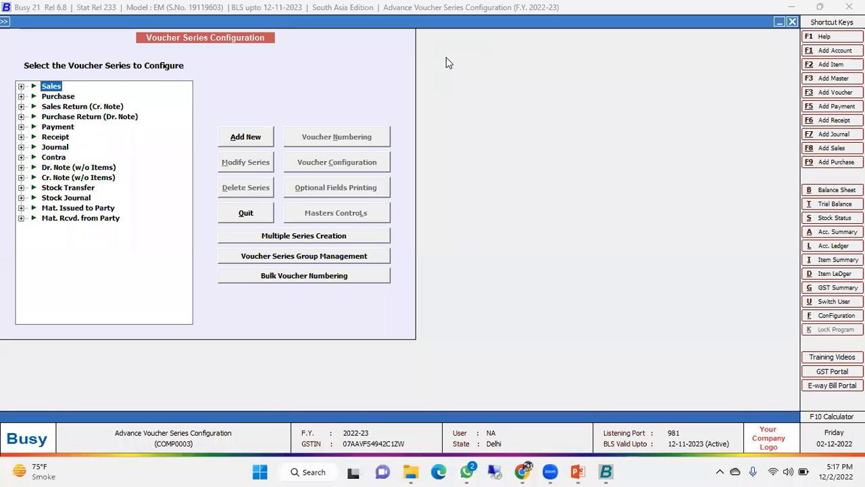
# - Quit the Voucher Series Configuration screen and reopen it from the administration configuration options
pyautogui.press('Tab')
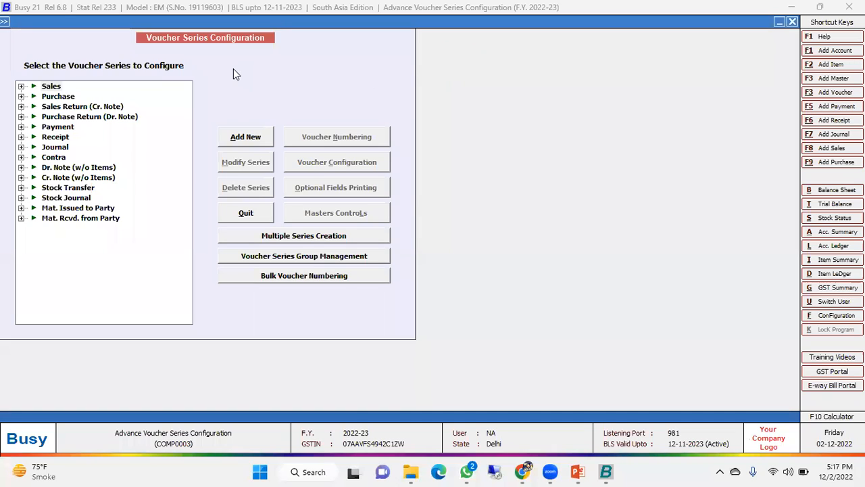
pyautogui.click(248, 214)
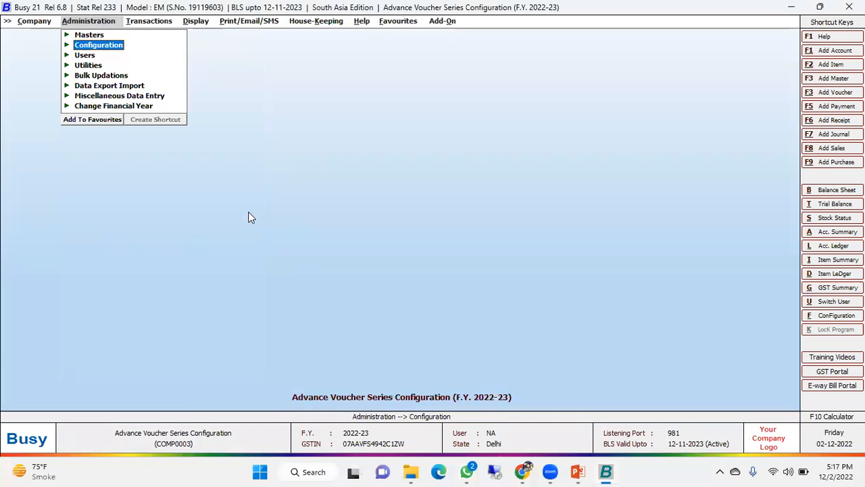
pyautogui.press('Return')
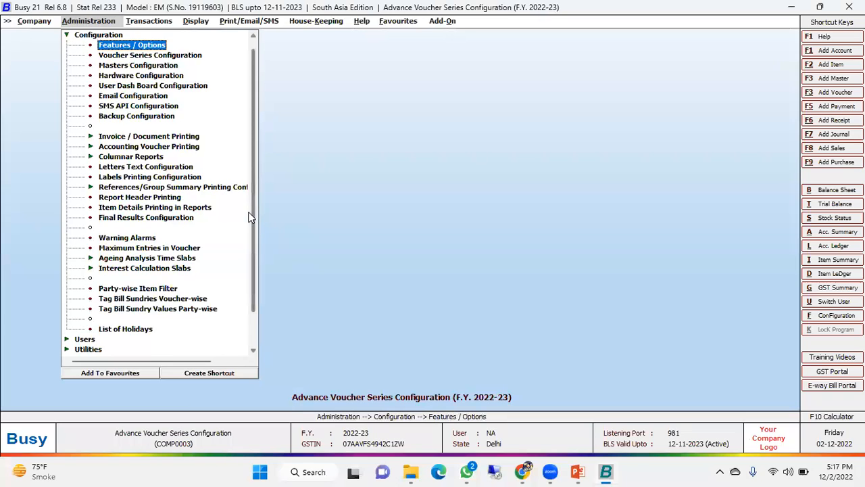
pyautogui.press('Down')
pyautogui.press('Return')
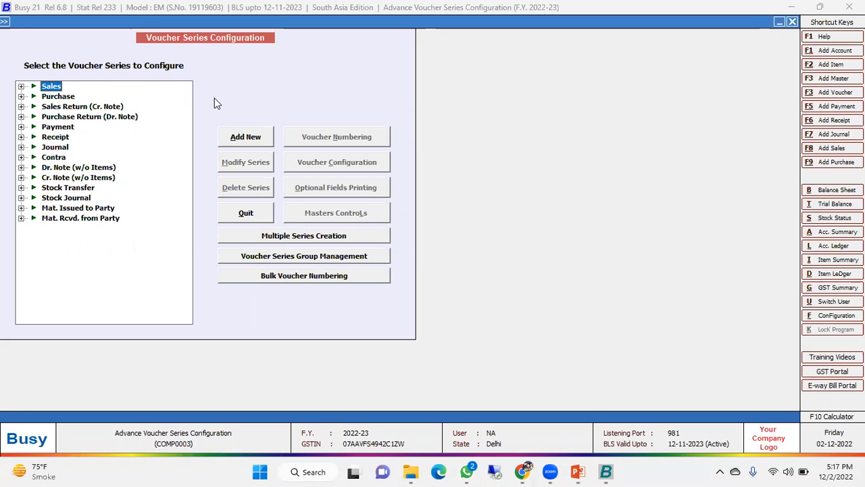
# - Add a new voucher series named "Counter A" under the Sales voucher type and save it
pyautogui.press('Right')
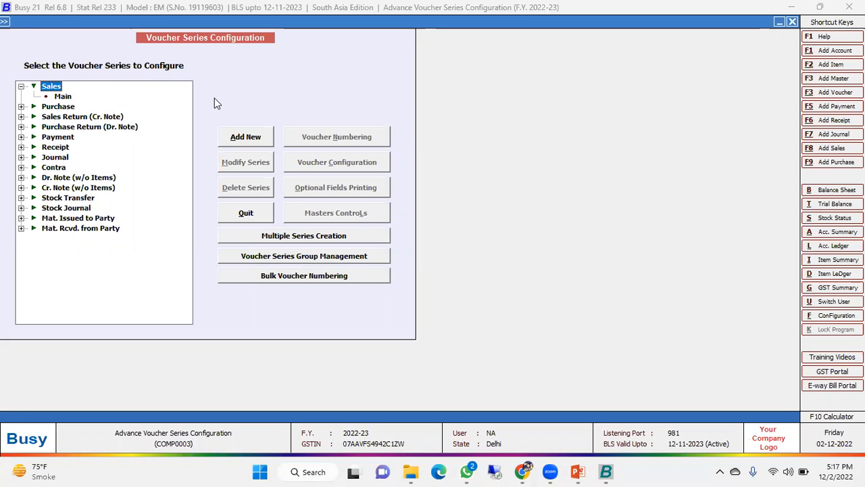
pyautogui.click(64, 97)
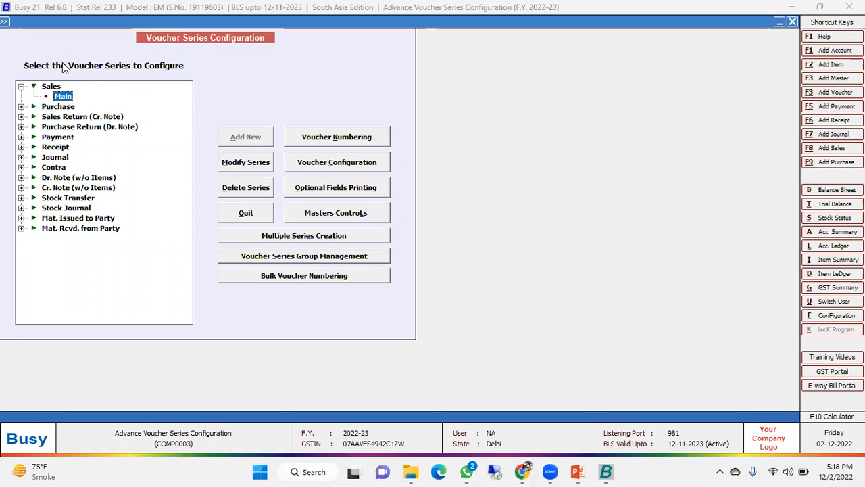
pyautogui.click(52, 86)
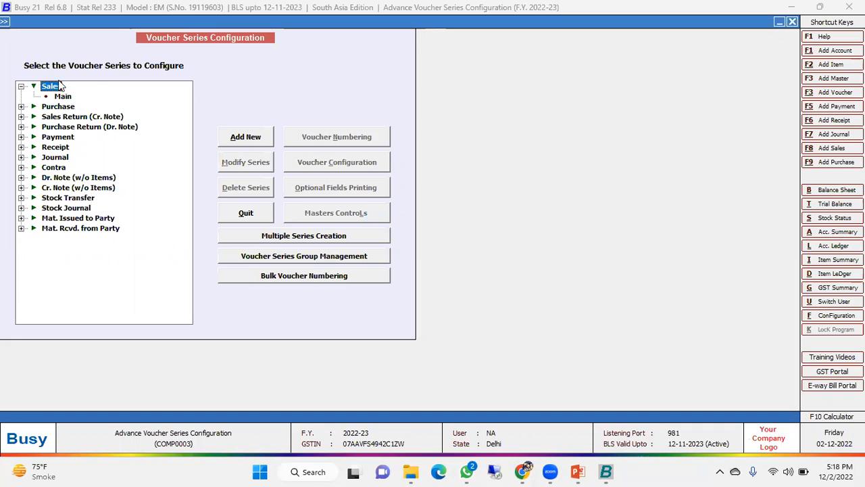
pyautogui.click(243, 136)
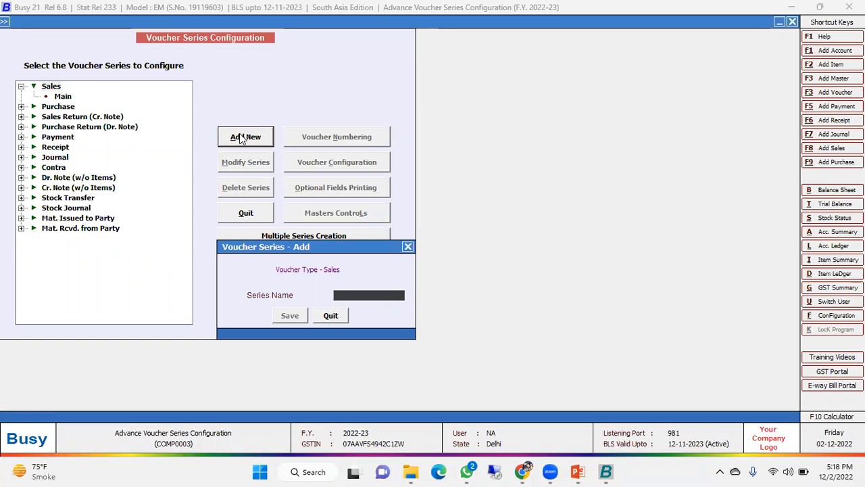
pyautogui.write('Count')
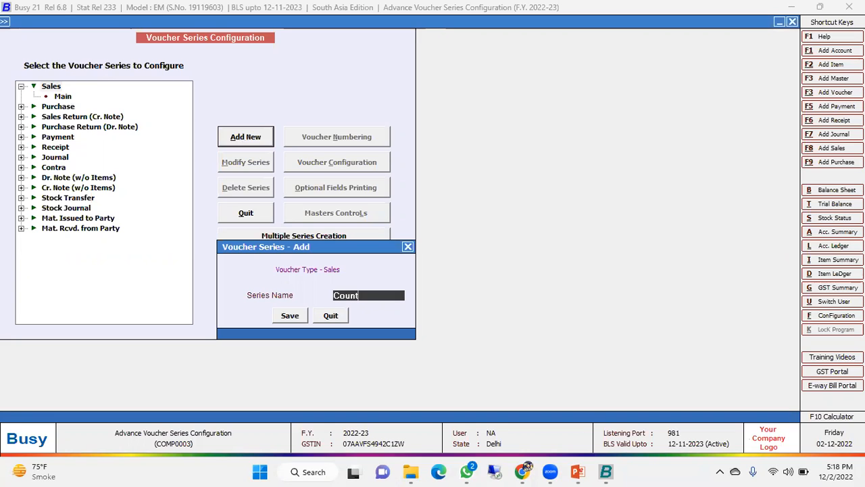
pyautogui.write('er A')
pyautogui.press('Return')
pyautogui.press('Return')
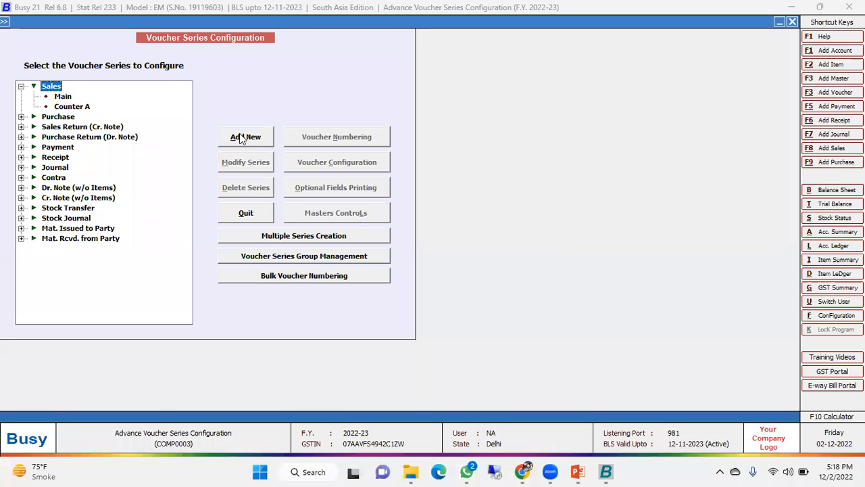
# - Rename the Main series under Sales as "Counter B" and save the change
pyautogui.press('Down')
pyautogui.press('Down')
pyautogui.press('Up')
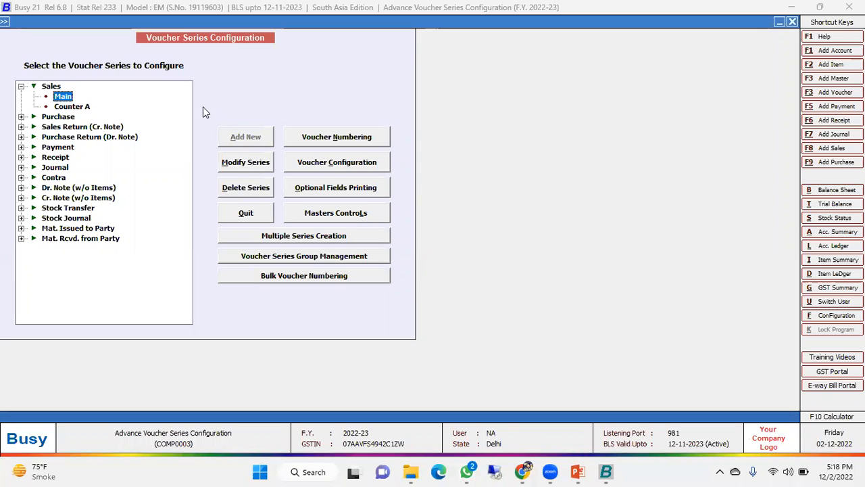
pyautogui.click(250, 169)
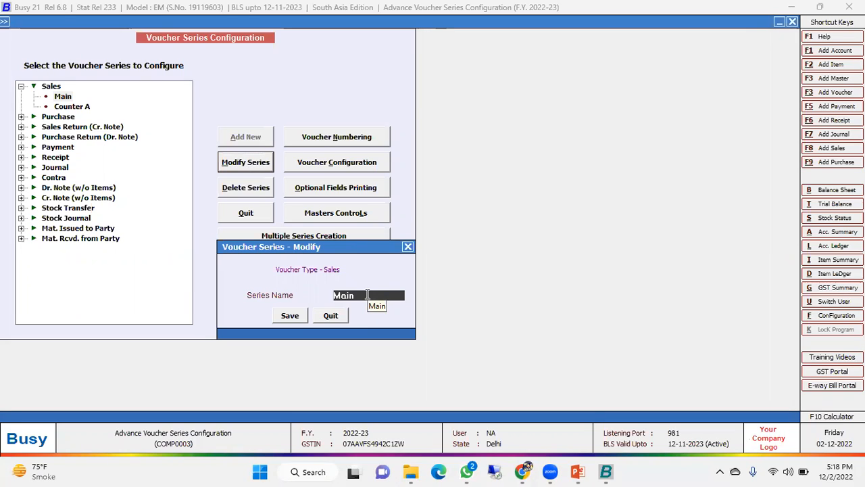
pyautogui.press('BackSpace')
pyautogui.press('BackSpace')
pyautogui.press('BackSpace')
pyautogui.press('BackSpace')
pyautogui.write('Counter B')
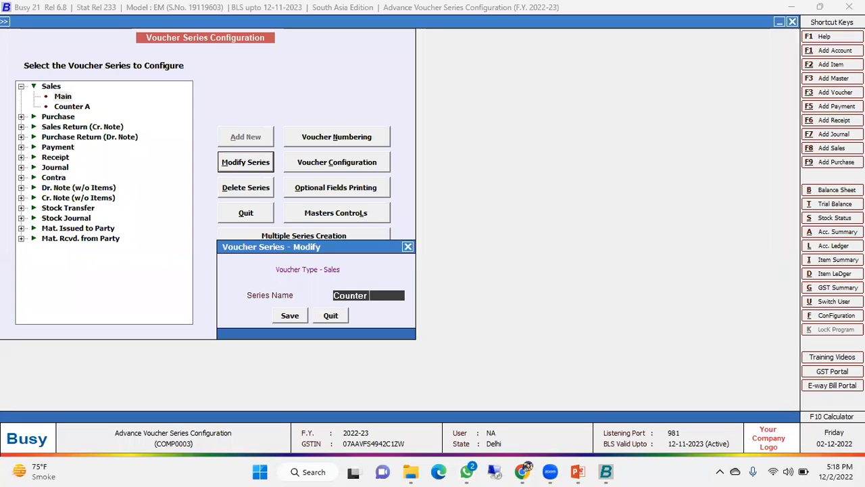
pyautogui.press('Return')
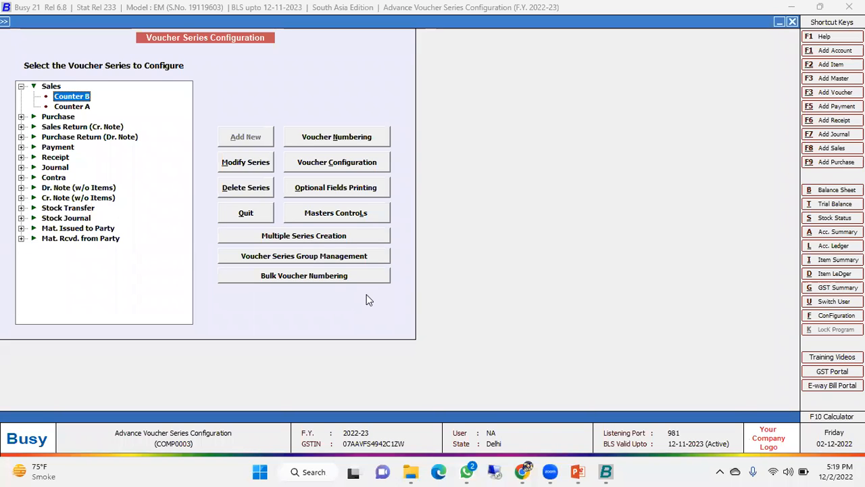
pyautogui.press('Up')
pyautogui.click(245, 137)
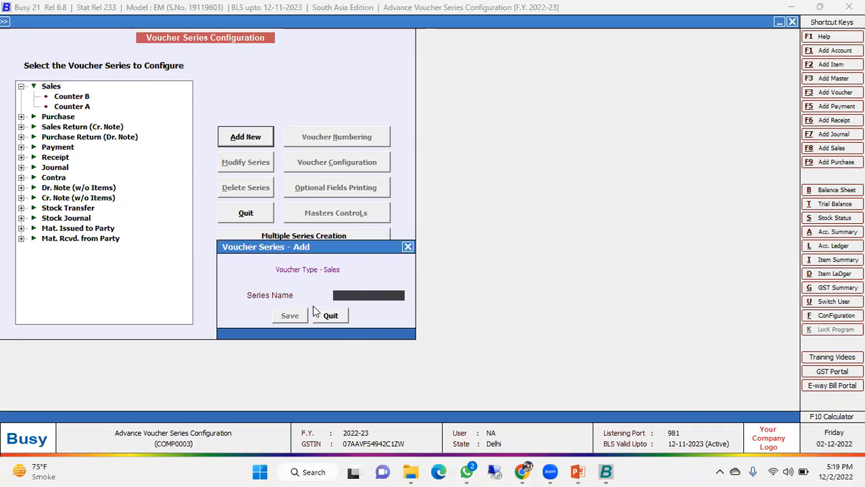
pyautogui.click(331, 316)
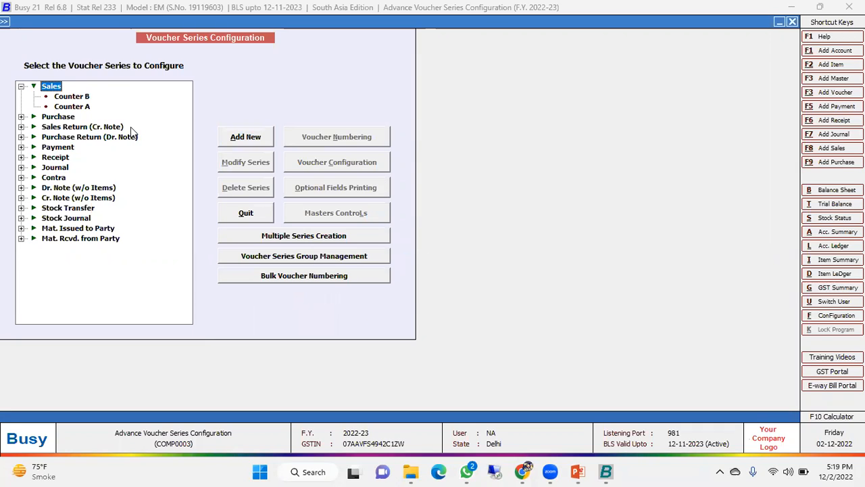
# - Delete the Counter A voucher series from the Sales voucher type
pyautogui.press('Down')
pyautogui.press('Down')
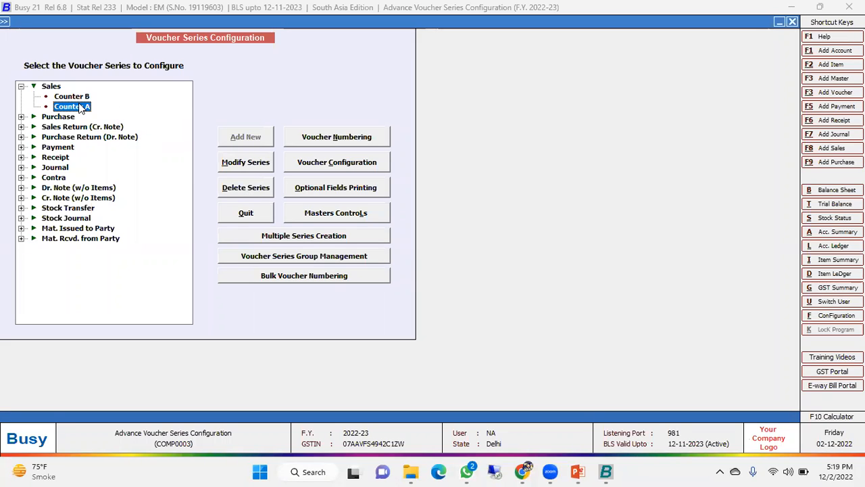
pyautogui.click(237, 190)
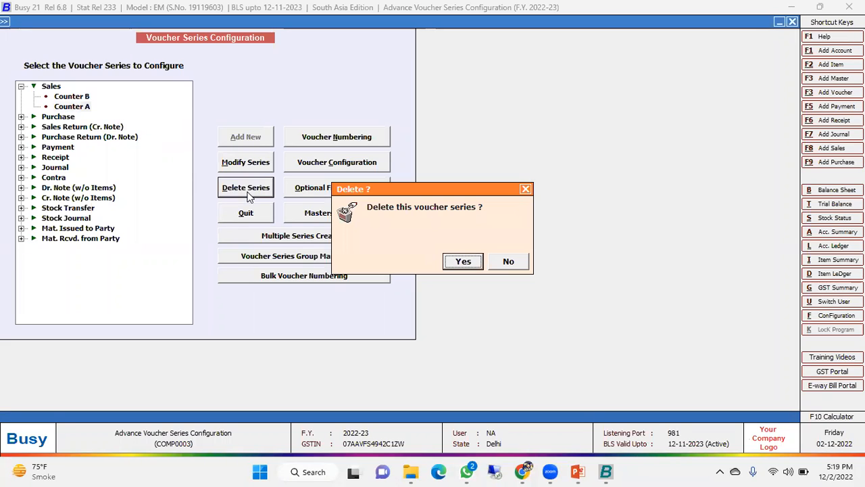
pyautogui.click(463, 263)
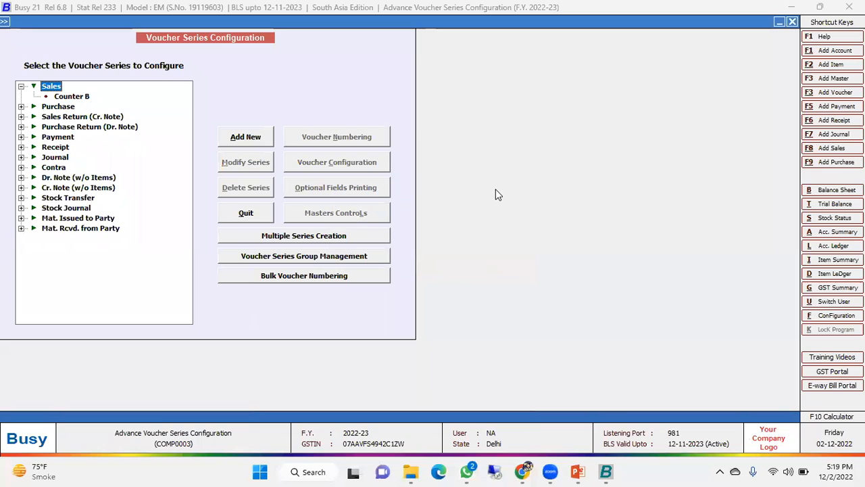
# - Rename the Counter B series under Sales as "Main" and save the change
pyautogui.press('Down')
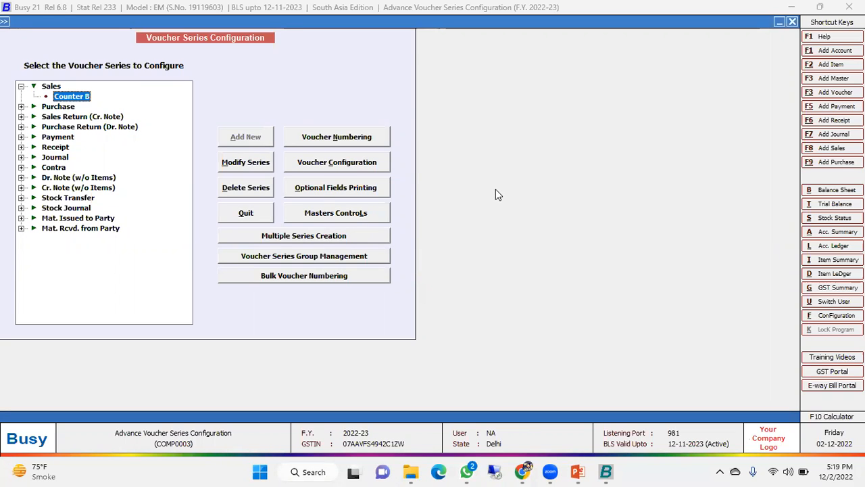
pyautogui.click(245, 171)
pyautogui.write('Minin')
pyautogui.press('BackSpace')
pyautogui.press('BackSpace')
pyautogui.press('BackSpace')
pyautogui.press('BackSpace')
pyautogui.write('ain')
pyautogui.press('Return')
# - Quit and reopen the Voucher Series Configuration screen, and select the Main series under Sales
pyautogui.click(248, 211)
pyautogui.press('Return')
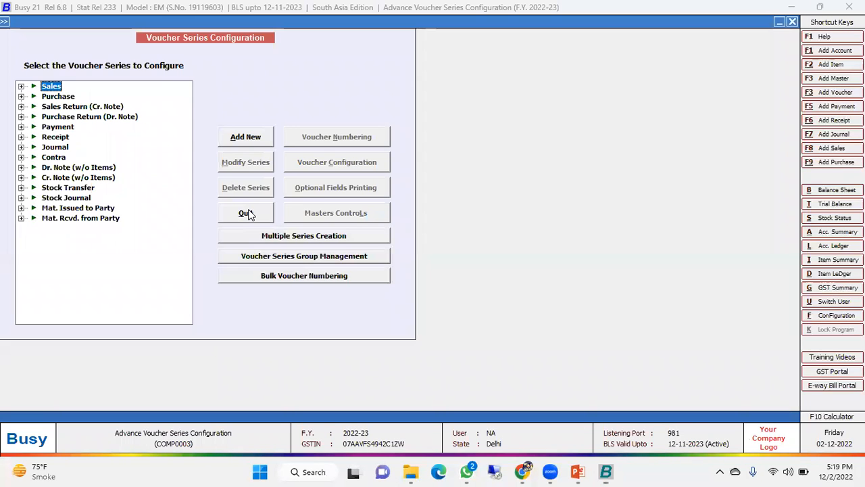
pyautogui.press('Right')
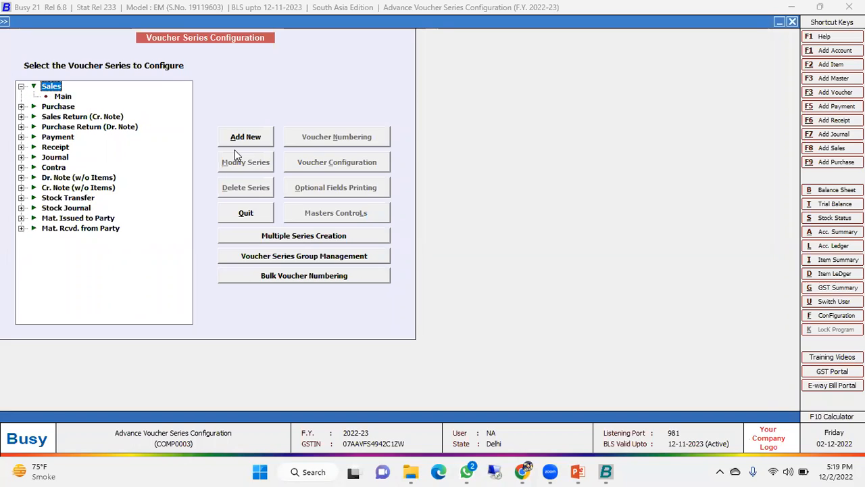
pyautogui.press('Down')
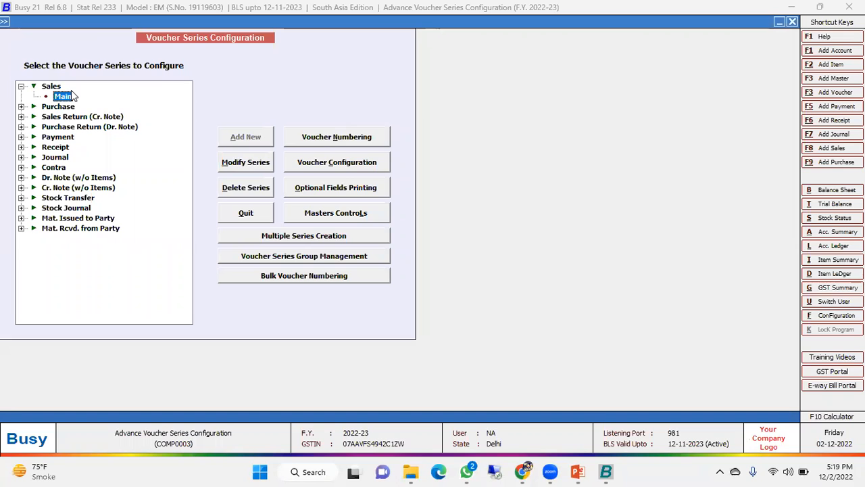
# - Open voucher numbering for the Main series under Sales and keep the numbering type as Automatic
pyautogui.click(323, 139)
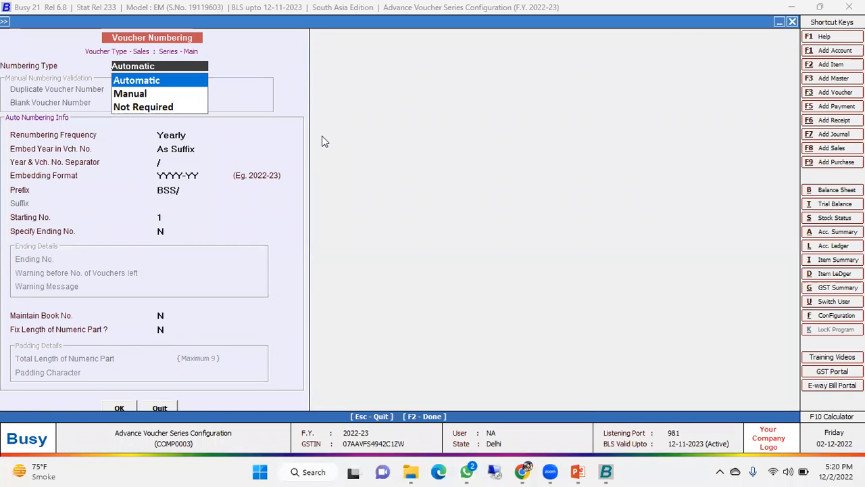
pyautogui.press('Down')
pyautogui.press('Down')
pyautogui.press('Down')
pyautogui.press('Down')
pyautogui.press('Down')
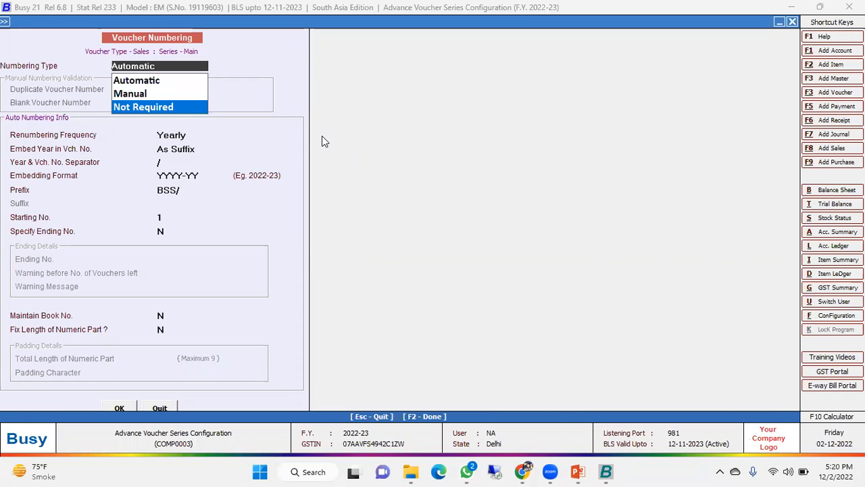
pyautogui.press('Up')
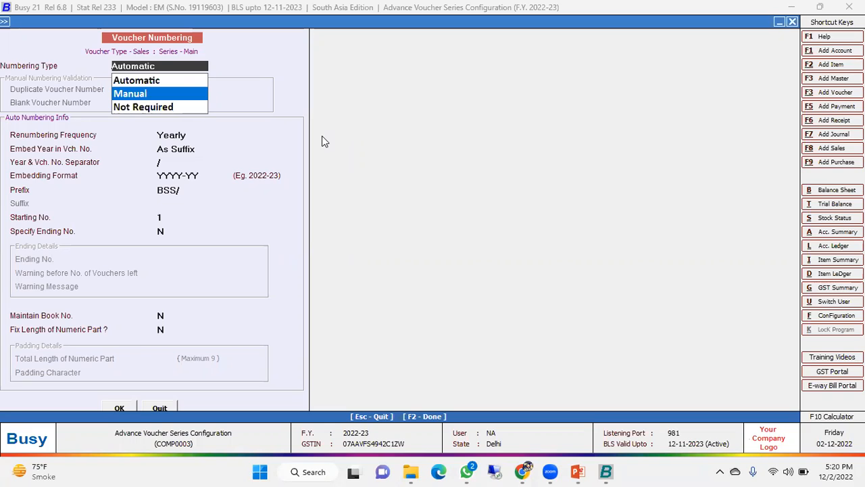
pyautogui.press('Up')
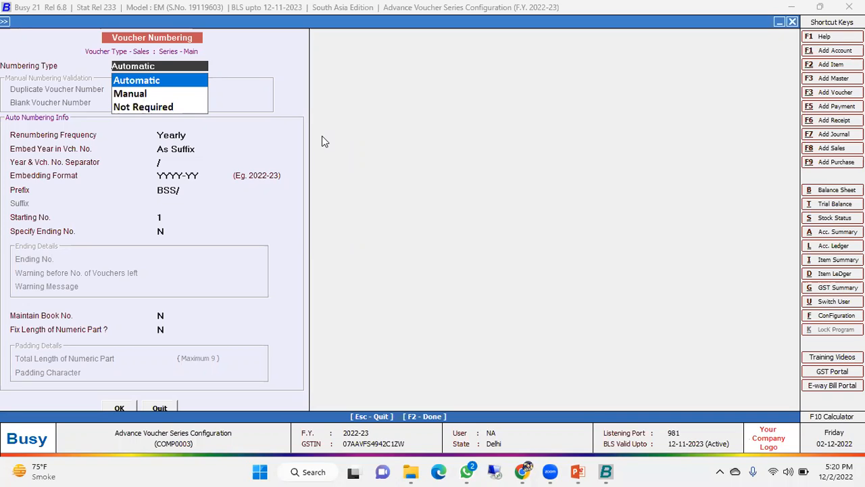
pyautogui.press('Return')
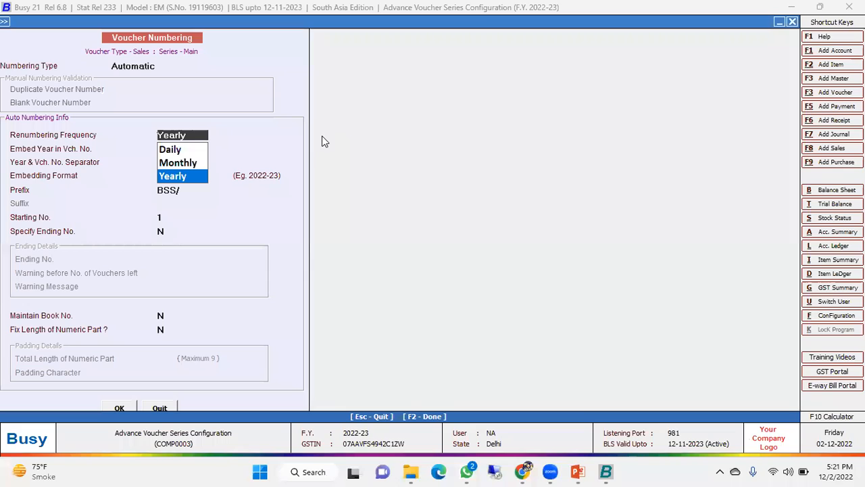
# - Keep the renumbering frequency as Yearly and embed the year in the voucher number As Suffix
pyautogui.press('Up')
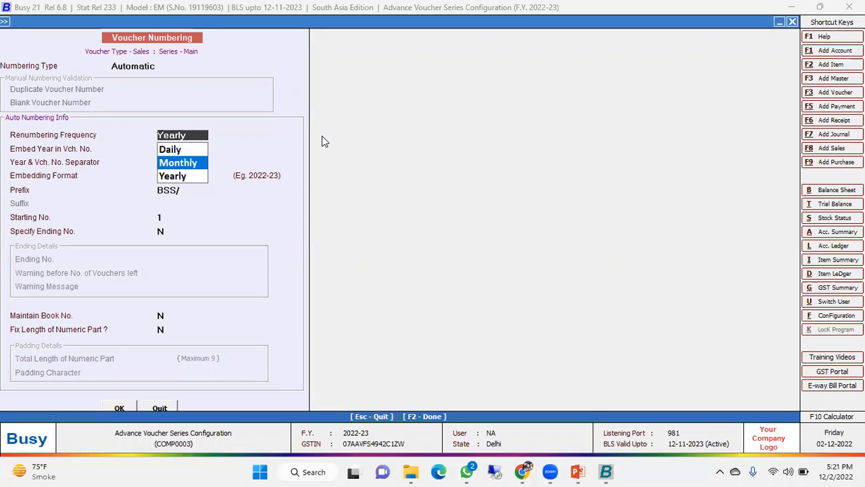
pyautogui.press('Down')
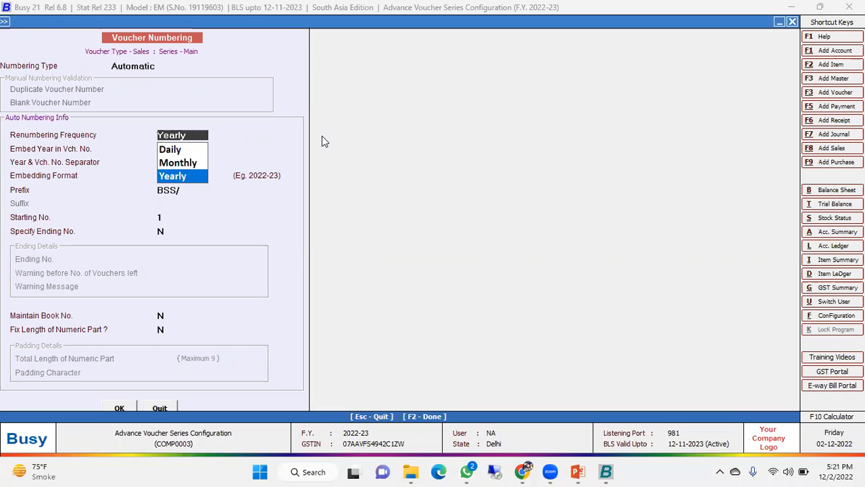
pyautogui.press('Return')
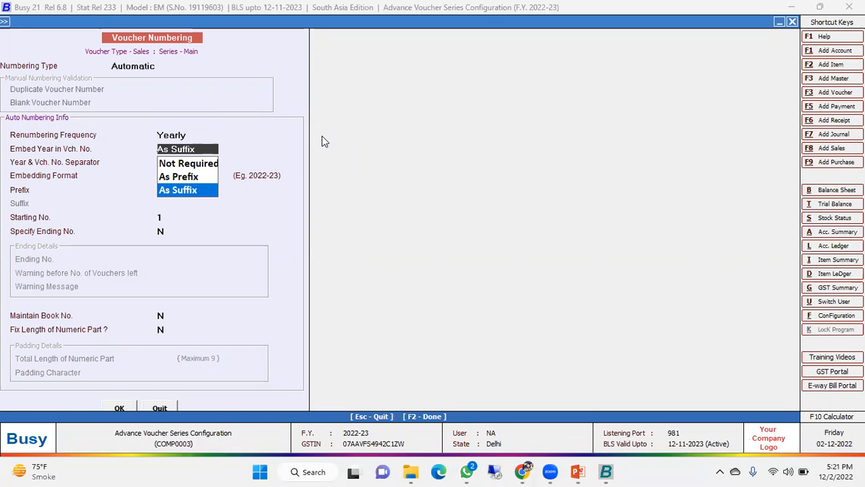
pyautogui.press('Up')
pyautogui.press('Up')
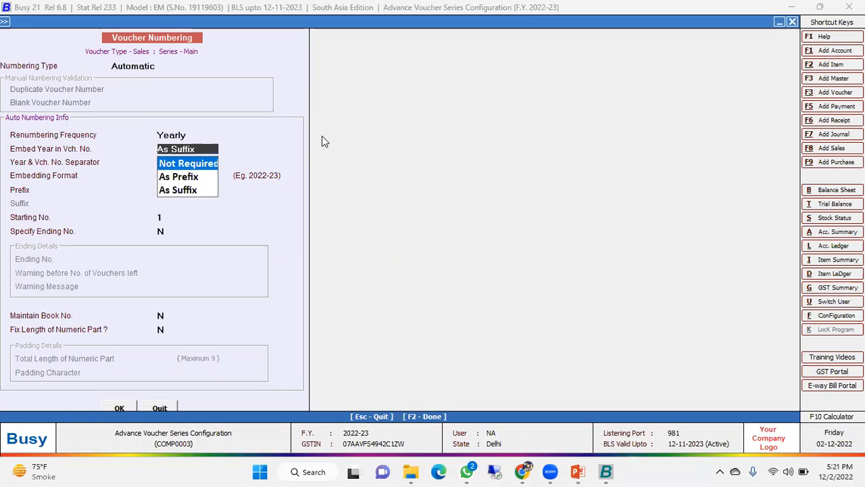
pyautogui.press('Down')
pyautogui.press('Down')
pyautogui.press('Return')
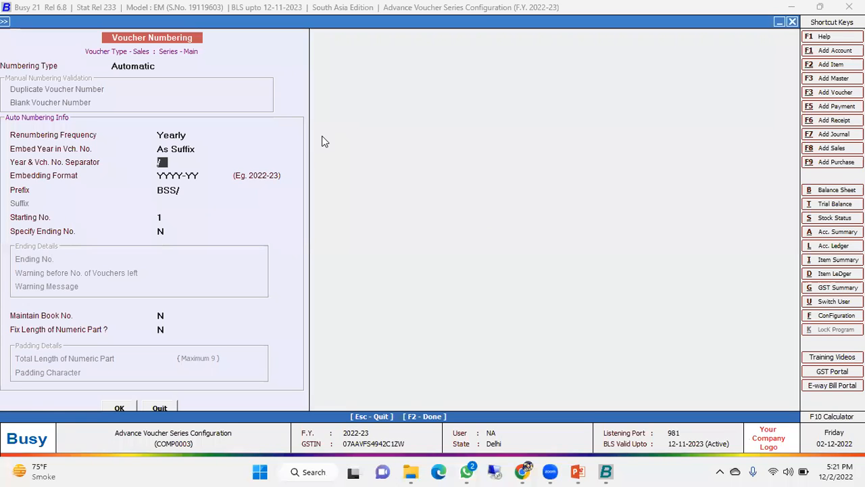
# - Accept "/" as the separator, YYYY-YY as the embedding format, "BSS/" as the prefix and 1 as the starting number
pyautogui.press('Return')
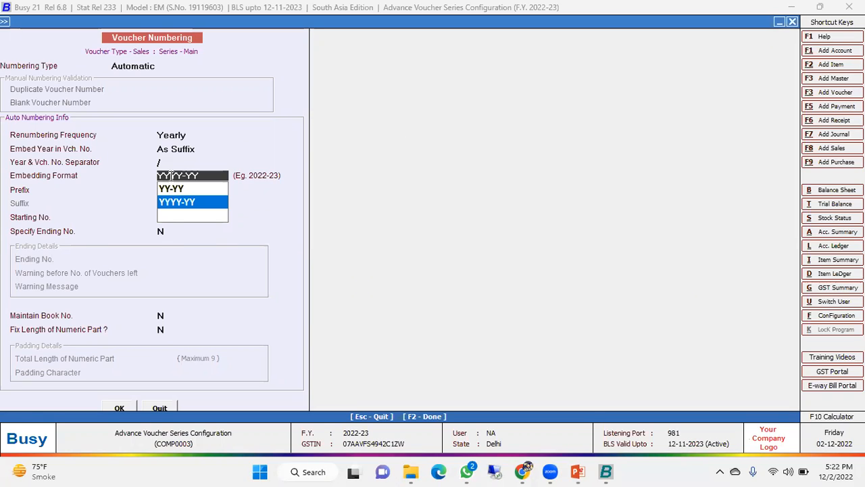
pyautogui.press('Return')
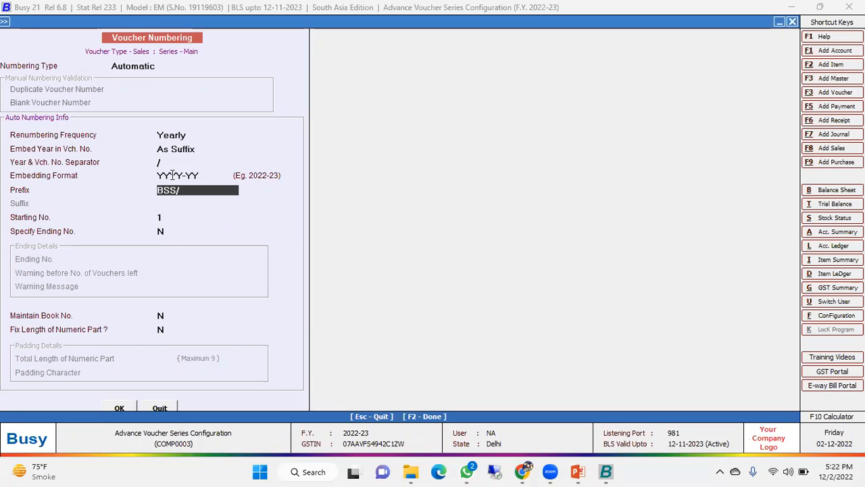
pyautogui.press('Return')
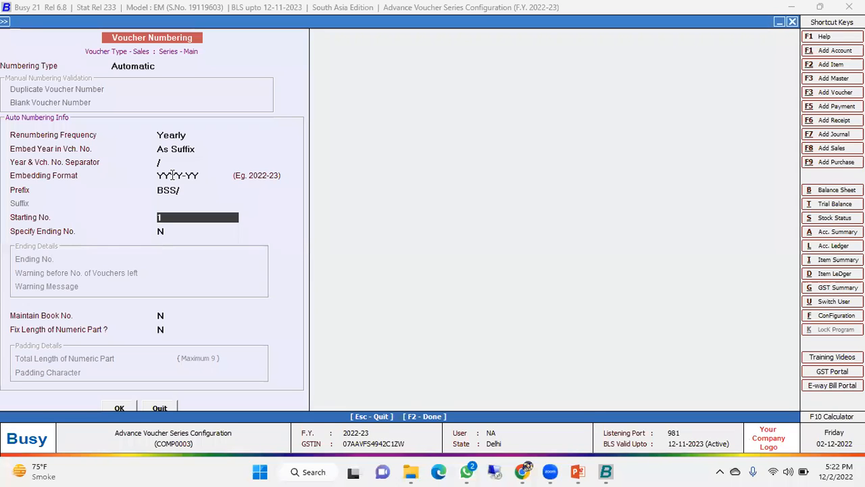
pyautogui.press('Return')
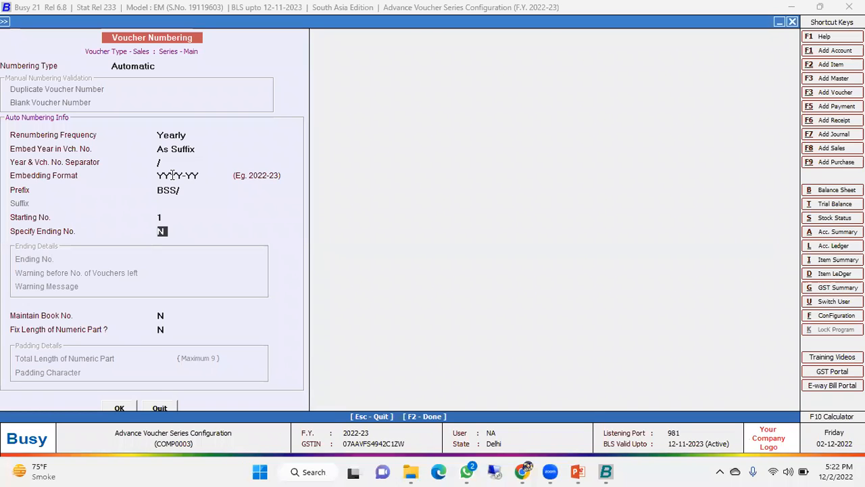
# - Switch Specify Ending No. to Y to show the ending details, and set it back to N
pyautogui.write('Y')
pyautogui.press('Return')
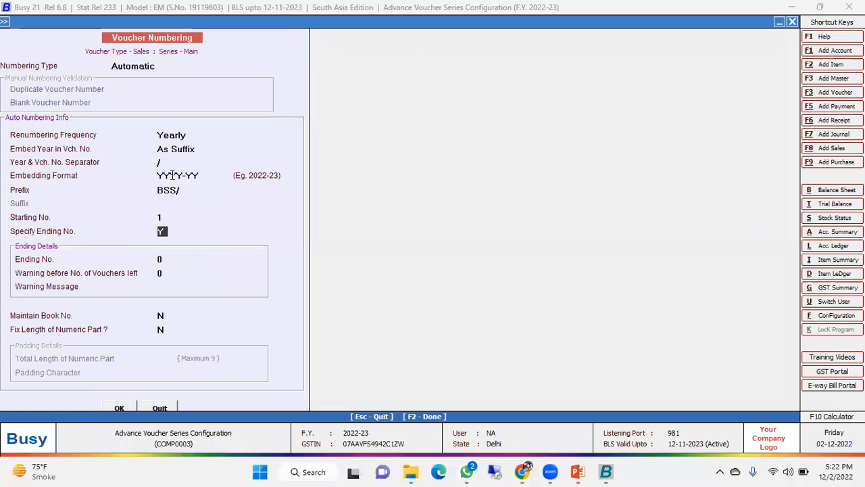
pyautogui.press('n')
pyautogui.press('Return')
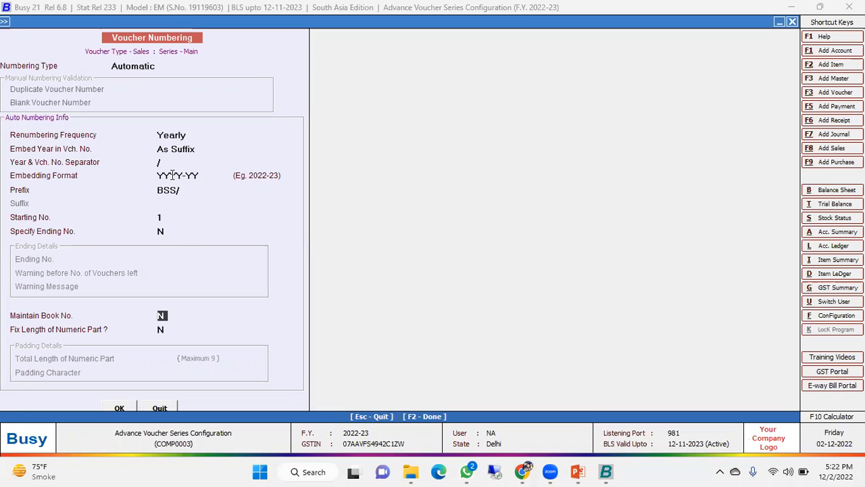
# - Switch Maintain Book No. to Y to show the book size field, and set it back to N
pyautogui.press('y')
pyautogui.press('Return')
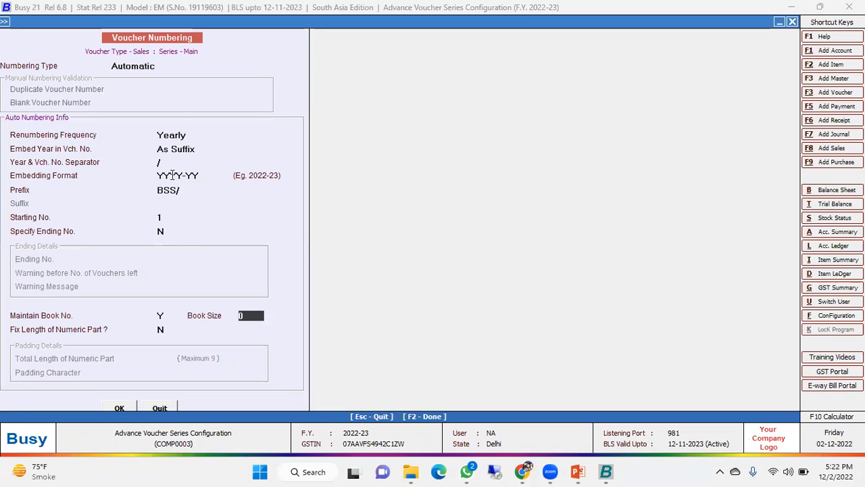
pyautogui.press('Up')
pyautogui.press('Return')
pyautogui.press('Up')
pyautogui.press('n')
pyautogui.press('Return')
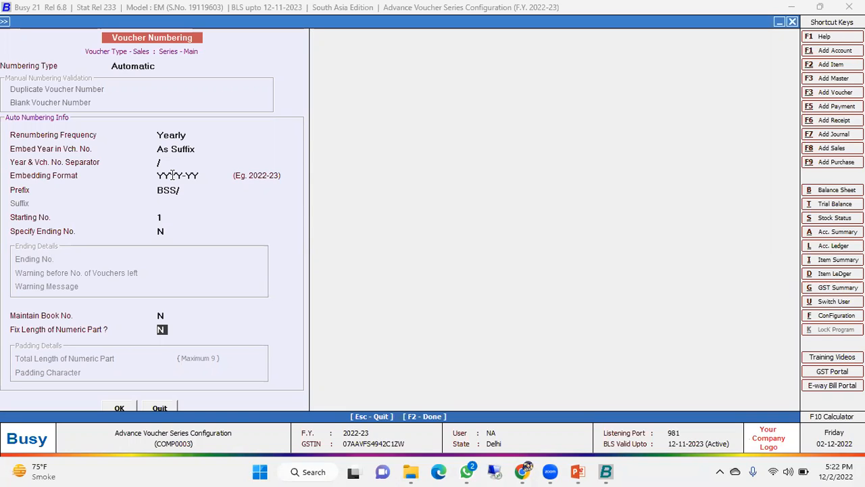
# - Switch Fix Length of Numeric Part to Y to show the padding details, and set it back to N
pyautogui.press('y')
pyautogui.press('Return')
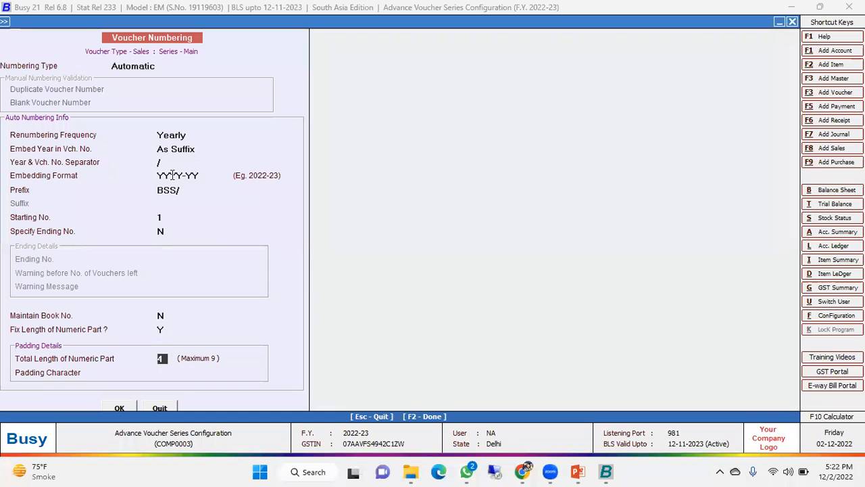
pyautogui.press('Up')
pyautogui.press('n')
pyautogui.press('Return')
# - Accept the voucher numbering settings and agree to renumber all vouchers of the Main Sales series
pyautogui.press('Return')
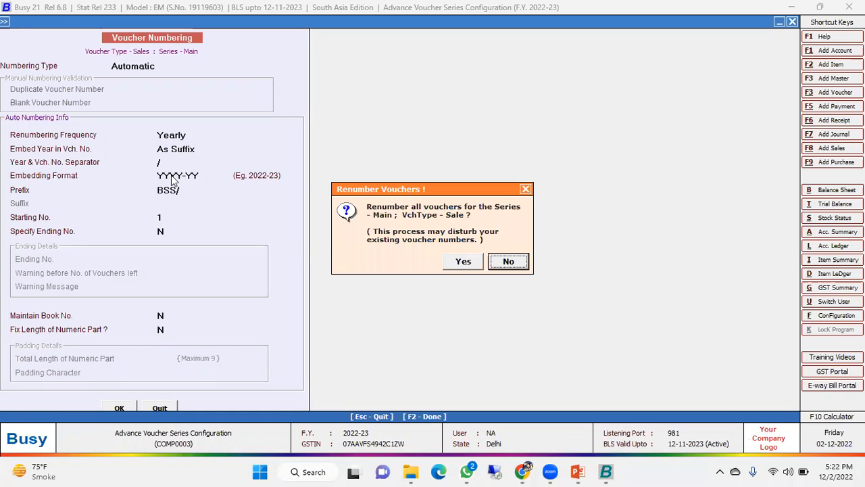
pyautogui.press('Left')
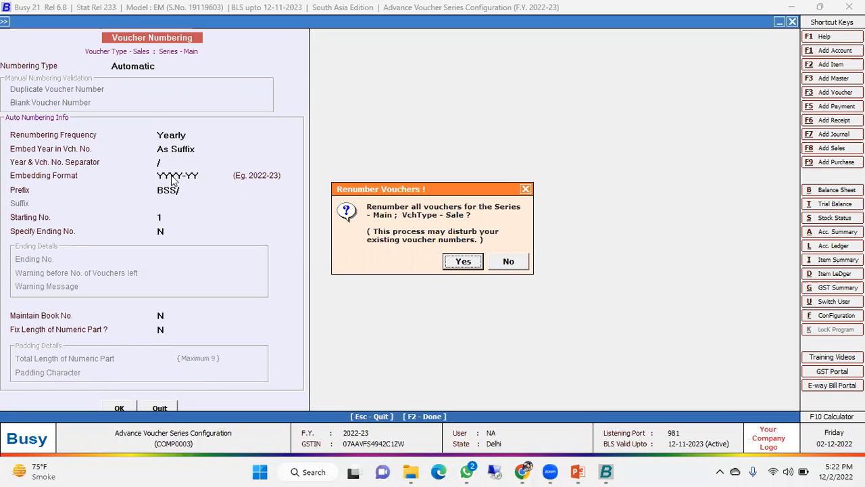
pyautogui.press('Return')
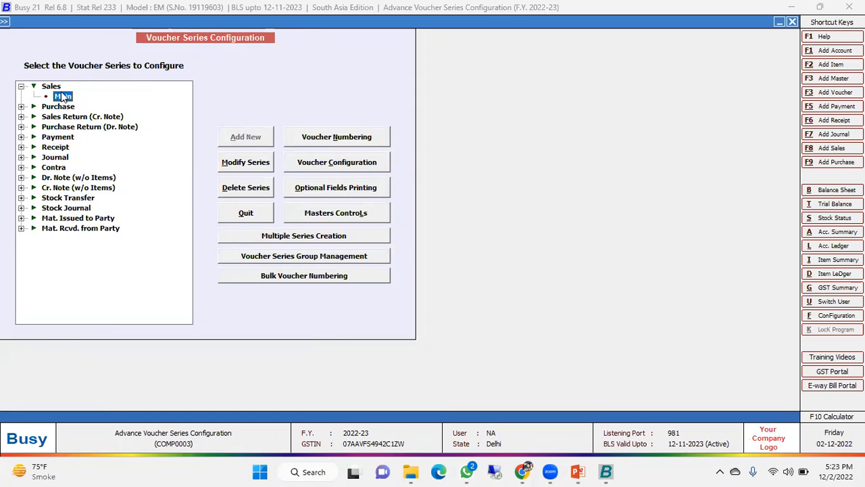
# - Open the voucher configuration of the Main series under Sales and set the number of optional fields to 2
pyautogui.click(333, 167)
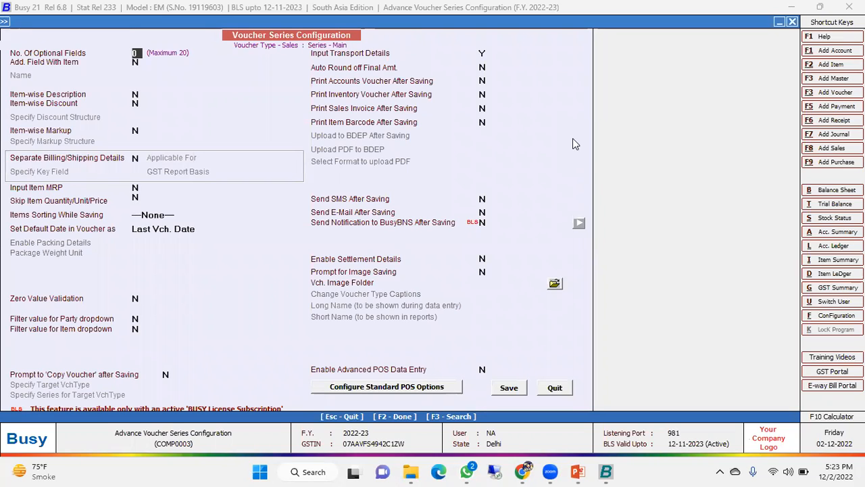
pyautogui.write('2')
pyautogui.press('Return')
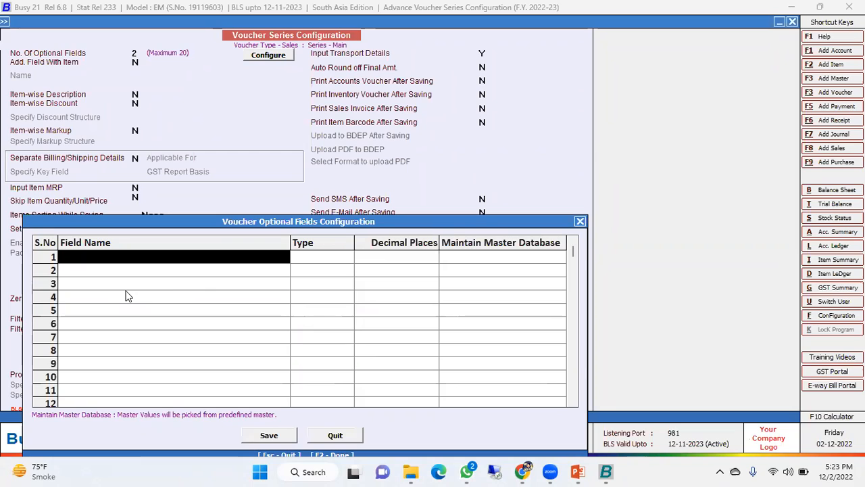
# - Name the first voucher optional field "LPO No."
pyautogui.write('Lpo')
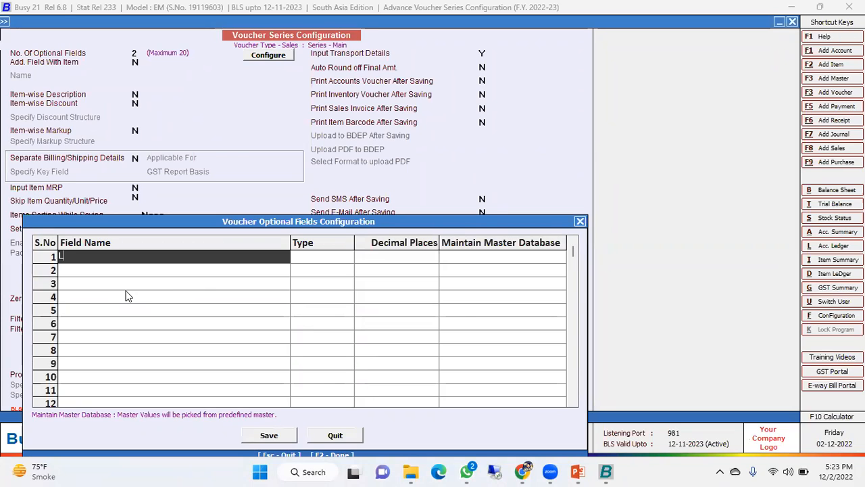
pyautogui.press('BackSpace')
pyautogui.press('BackSpace')
pyautogui.press('BackSpace')
pyautogui.write('LPO No.')
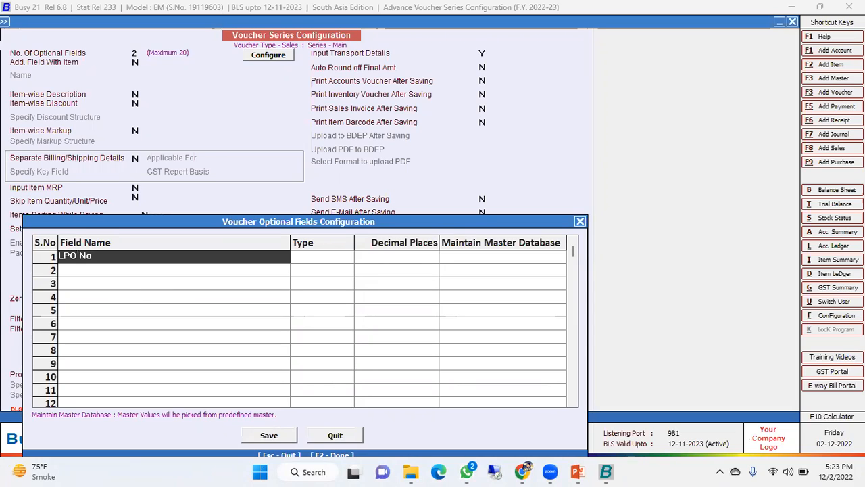
pyautogui.press('Return')
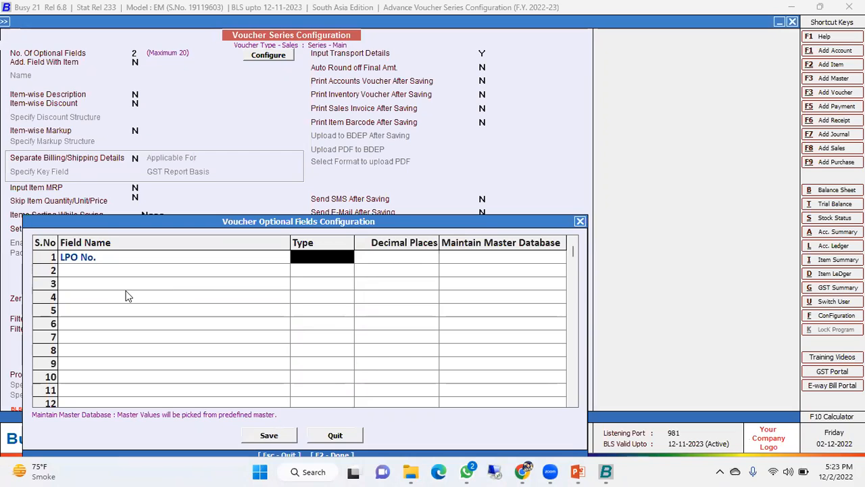
# - Set the LPO No. field's type to Text and leave Maintain Master Database as N
pyautogui.press('space')
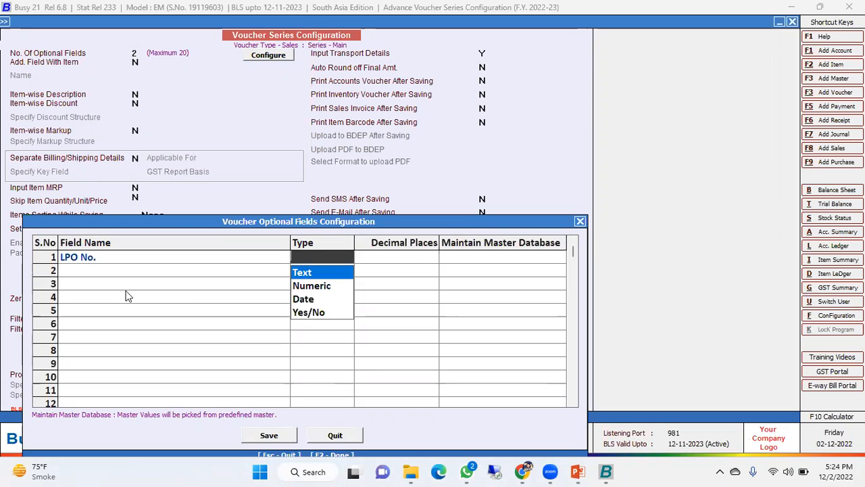
pyautogui.press('Down')
pyautogui.press('Down')
pyautogui.press('Down')
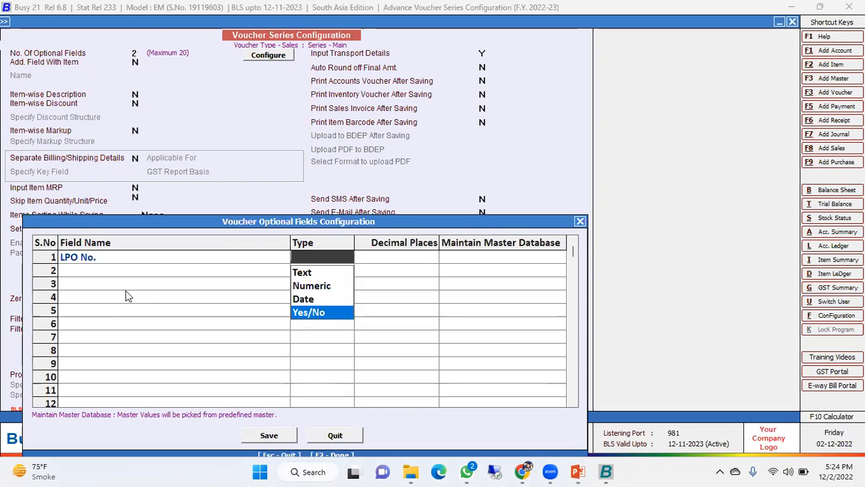
pyautogui.press('Up')
pyautogui.press('Up')
pyautogui.press('Up')
pyautogui.press('Return')
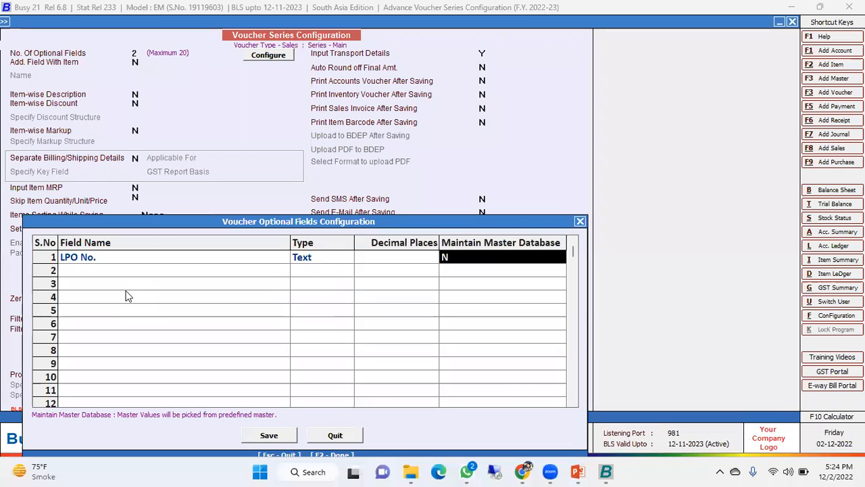
pyautogui.press('Escape')
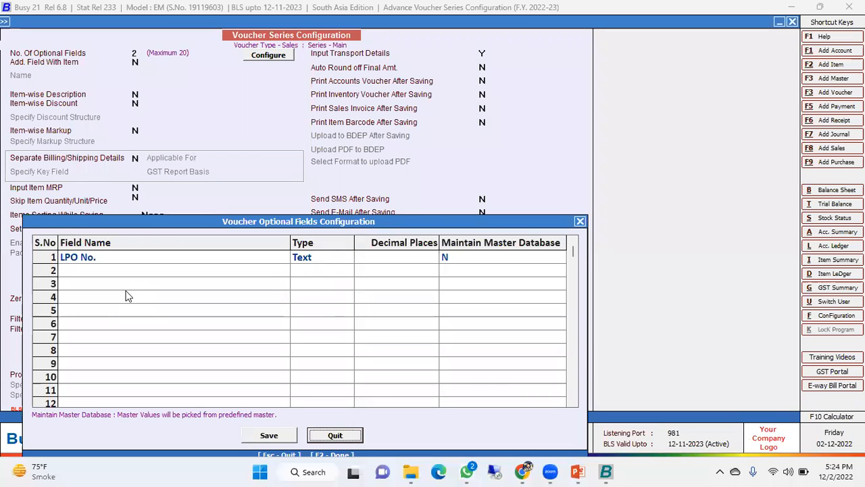
pyautogui.click(453, 253)
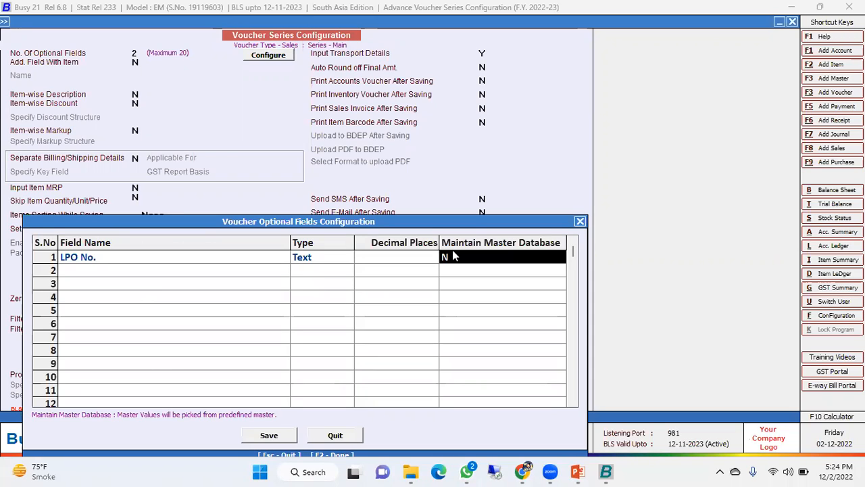
pyautogui.press('Return')
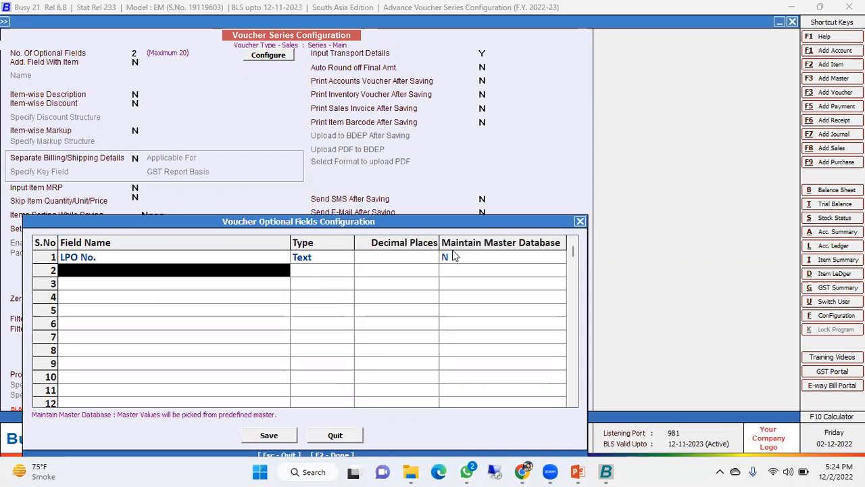
# - Name the second voucher optional field "LPO Date" with type Date and save the optional fields configuration
pyautogui.write('L')
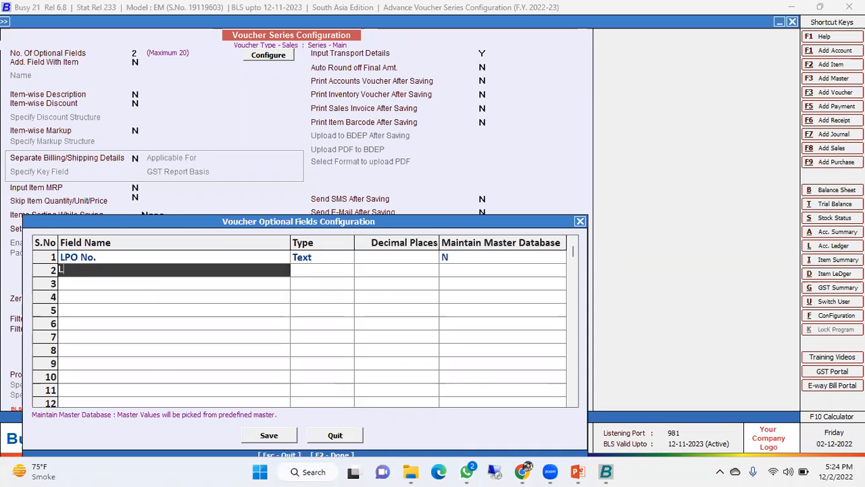
pyautogui.write('PO Date')
pyautogui.press('Return')
pyautogui.press('Down')
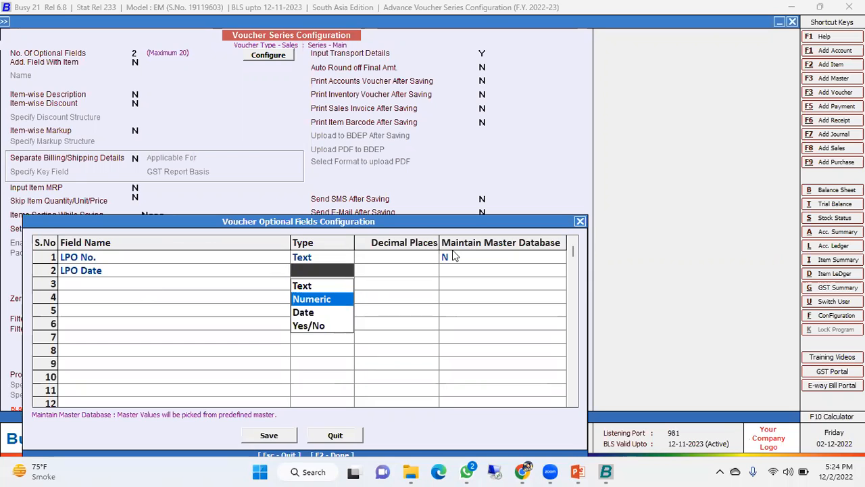
pyautogui.press('Down')
pyautogui.press('Return')
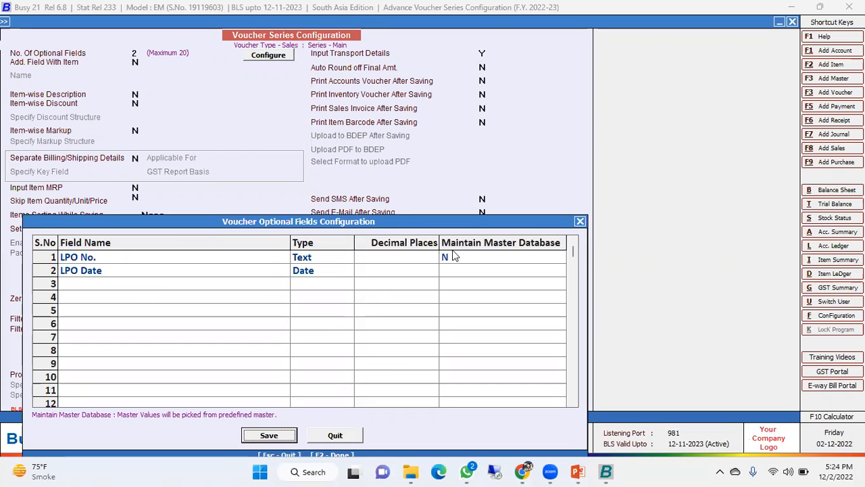
pyautogui.click(269, 436)
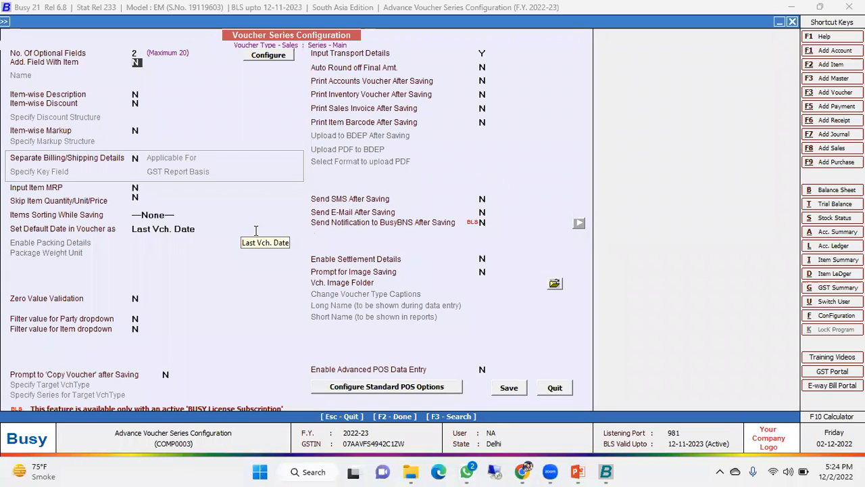
# - Enable the additional field with item and name it "Colour"
pyautogui.press('y')
pyautogui.press('Return')
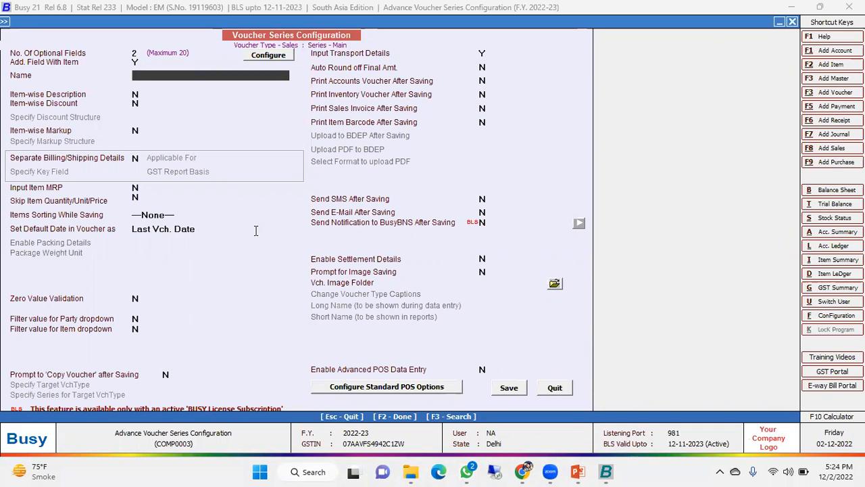
pyautogui.write('Colour')
pyautogui.press('Return')
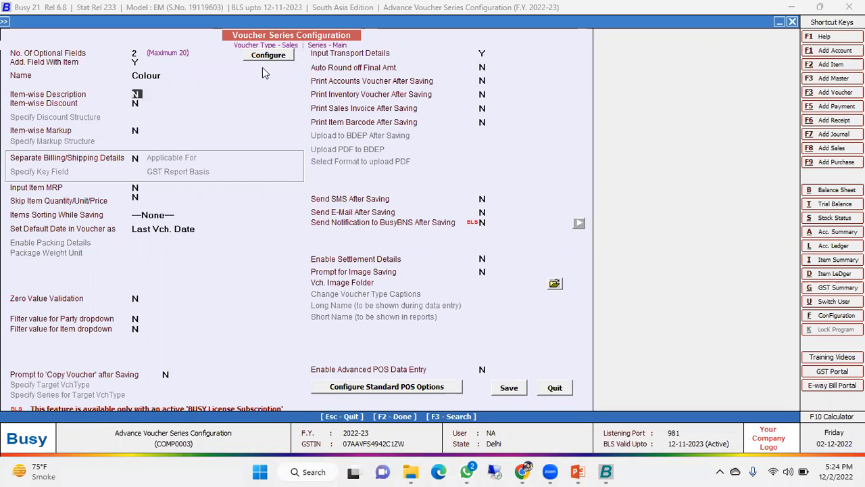
# - Enable item-wise description with 4 description lines under their default titles and save the voucher configuration
pyautogui.press('y')
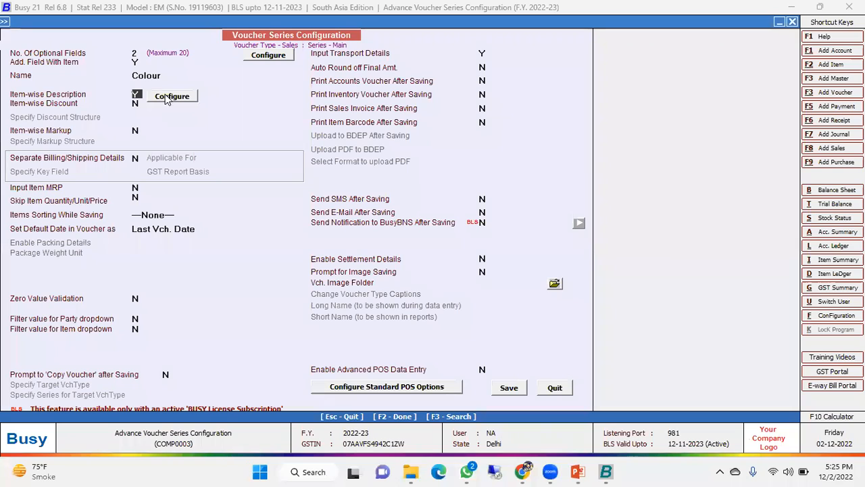
pyautogui.click(173, 99)
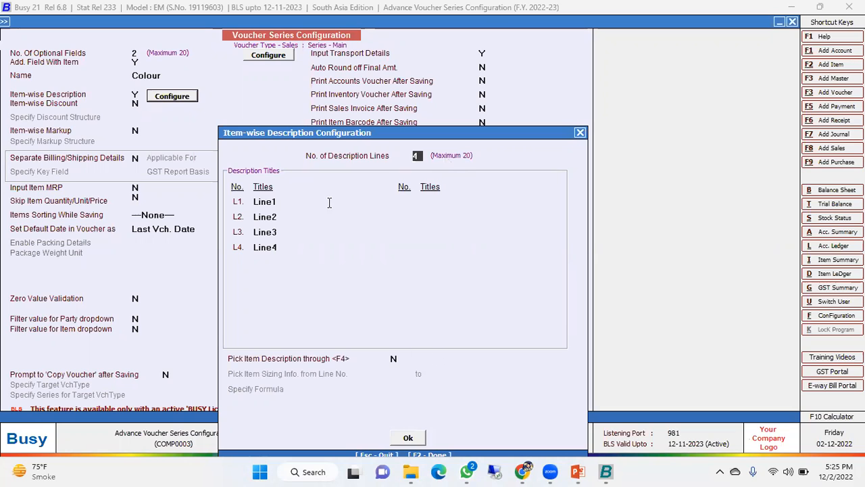
pyautogui.click(290, 202)
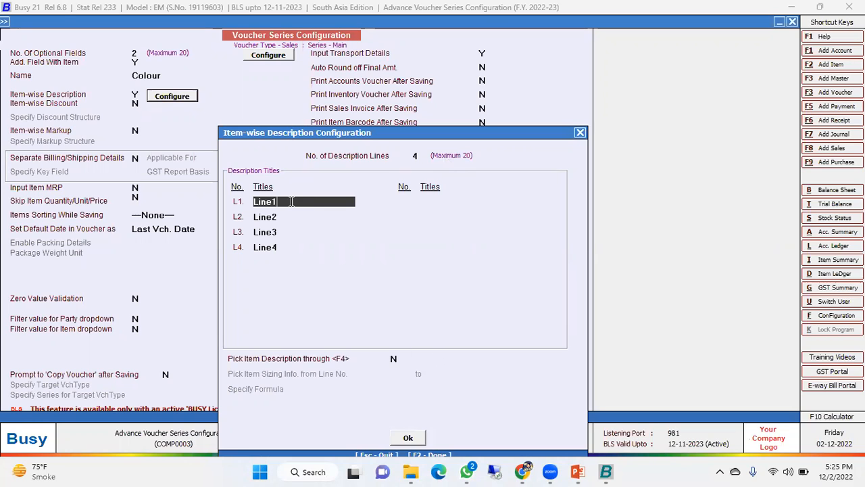
pyautogui.click(409, 436)
pyautogui.click(511, 389)
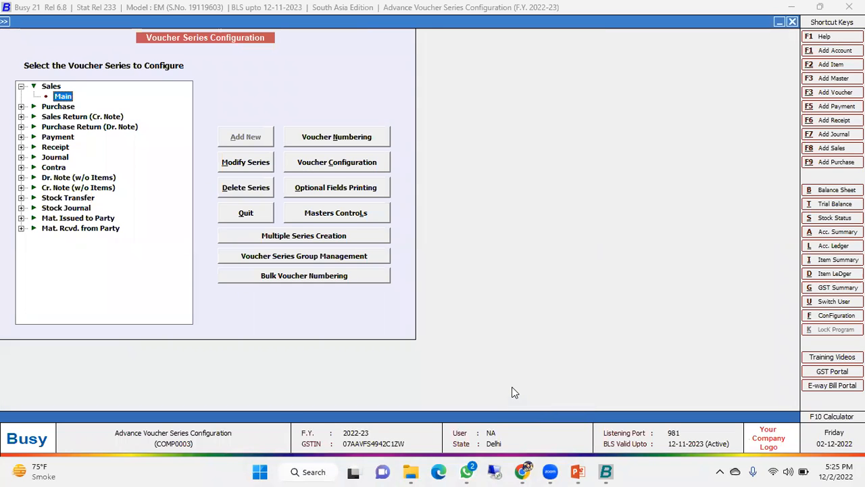
# - Leave the voucher series configuration and open a new sales voucher
pyautogui.press('Escape')
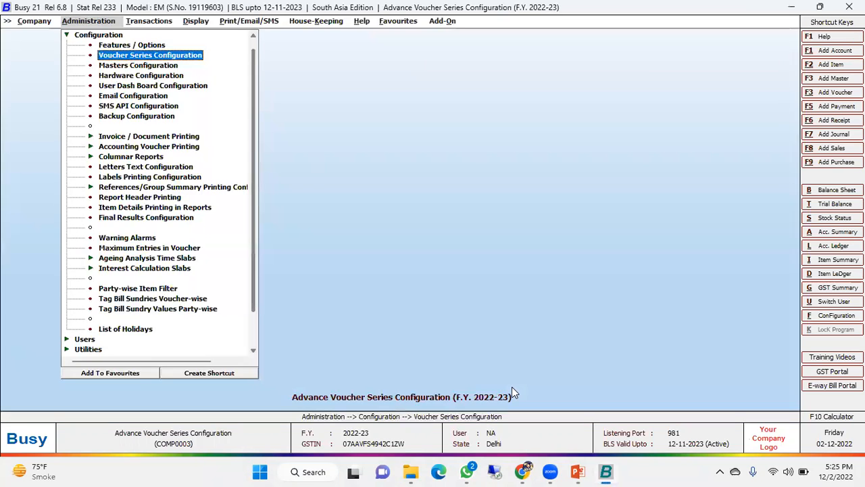
pyautogui.press('Right')
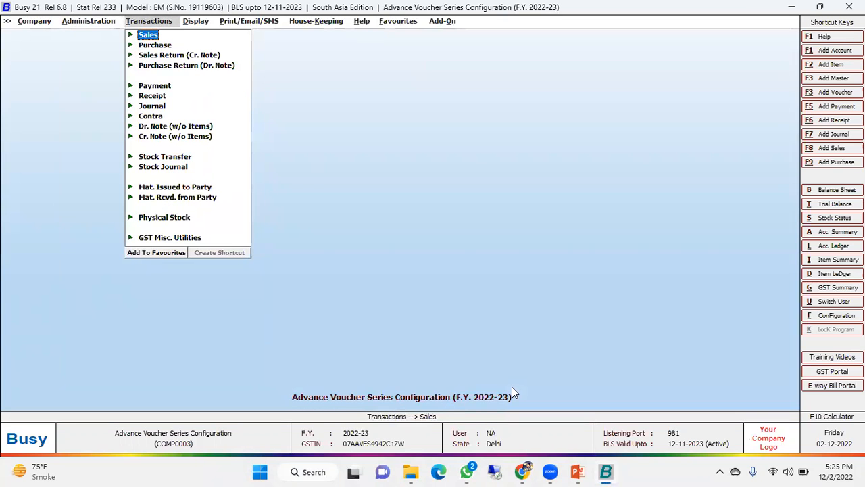
pyautogui.press('Return')
pyautogui.press('Return')
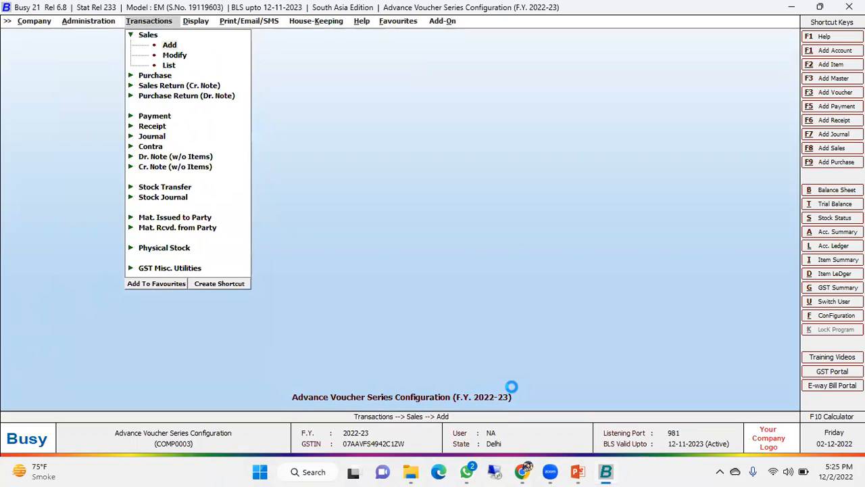
pyautogui.press('Return')
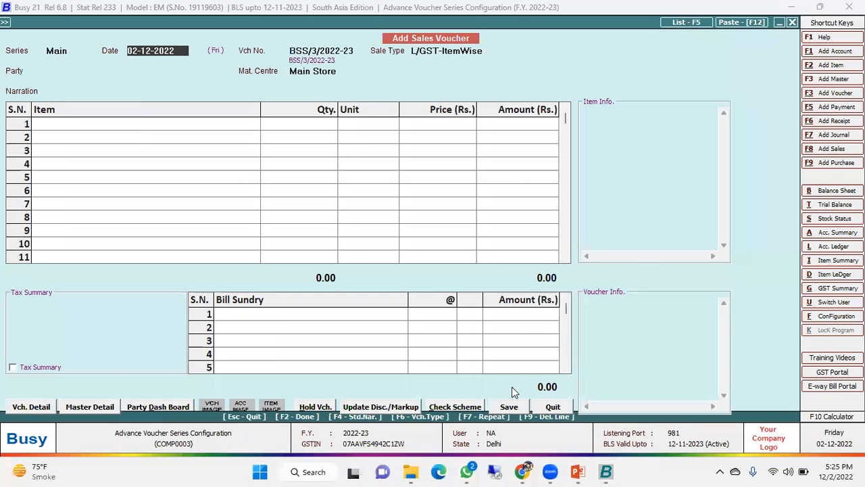
# - Fill the sales voucher header with series Main, date 02-12-2022, sale type L/GST-ItemWise, party Alla Dro India Company and material centre Main Store
pyautogui.hotkey('shift', 'Tab')
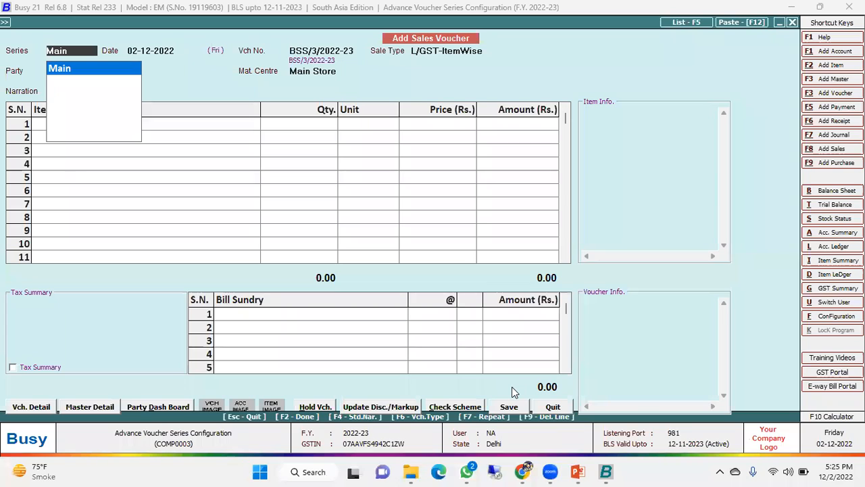
pyautogui.press('Return')
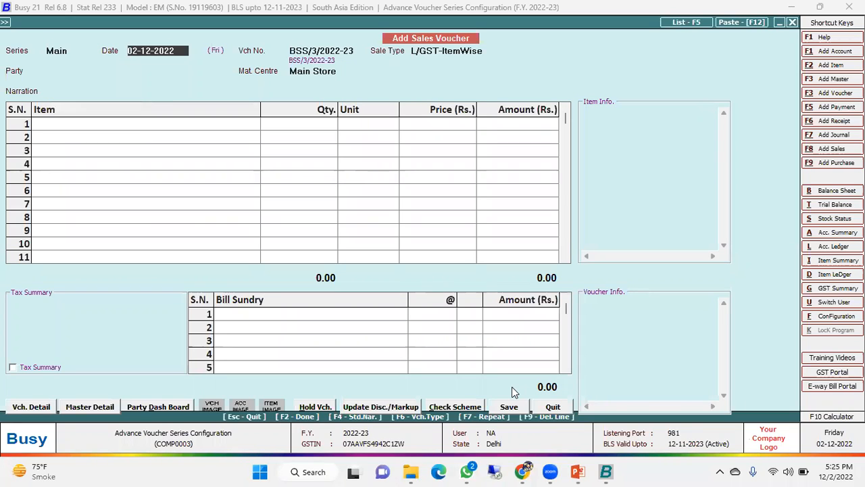
pyautogui.press('Return')
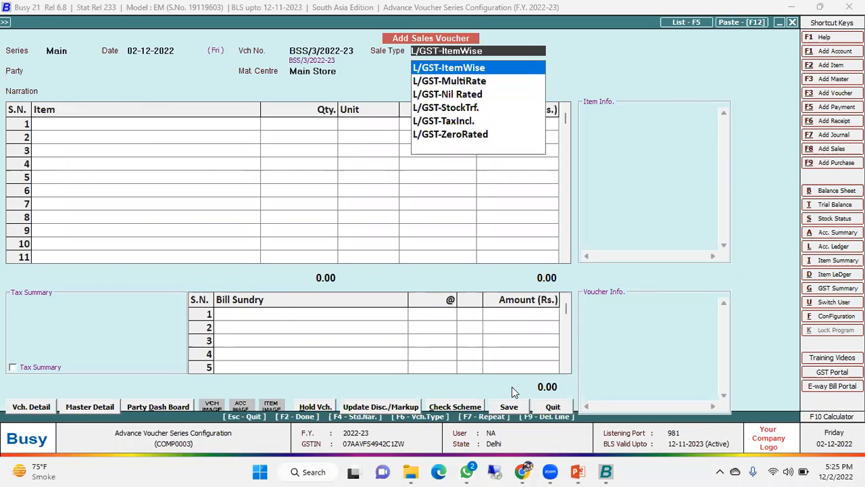
pyautogui.press('Return')
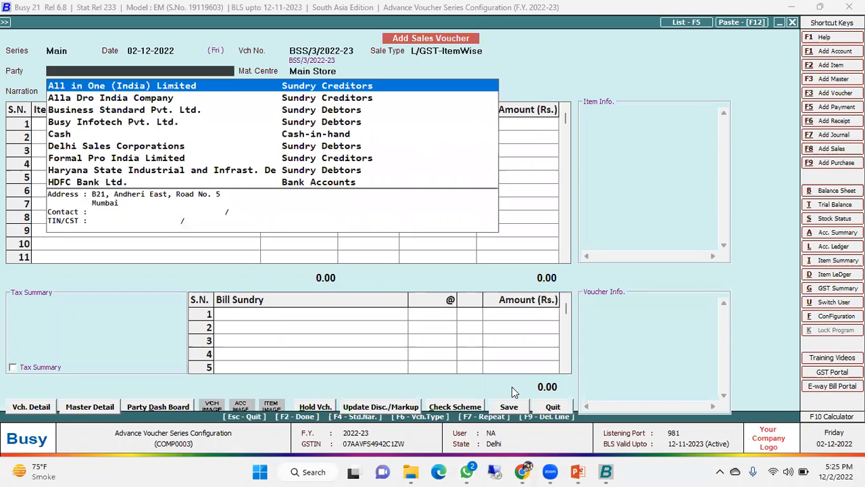
pyautogui.press('Down')
pyautogui.press('Return')
pyautogui.press('Return')
pyautogui.press('Return')
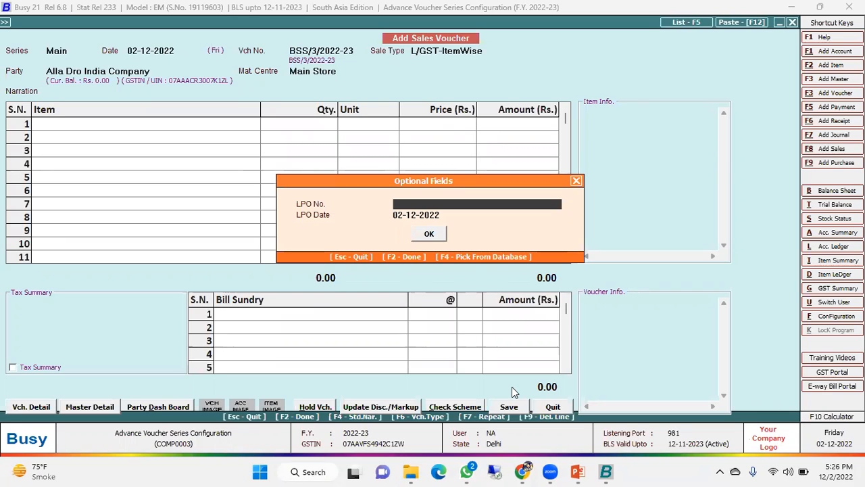
# - Enter the LPO number in the voucher's optional fields and accept 02-12-2022 as the LPO Date
pyautogui.write('1231231')
pyautogui.press('Return')
pyautogui.press('Return')
pyautogui.press('Return')
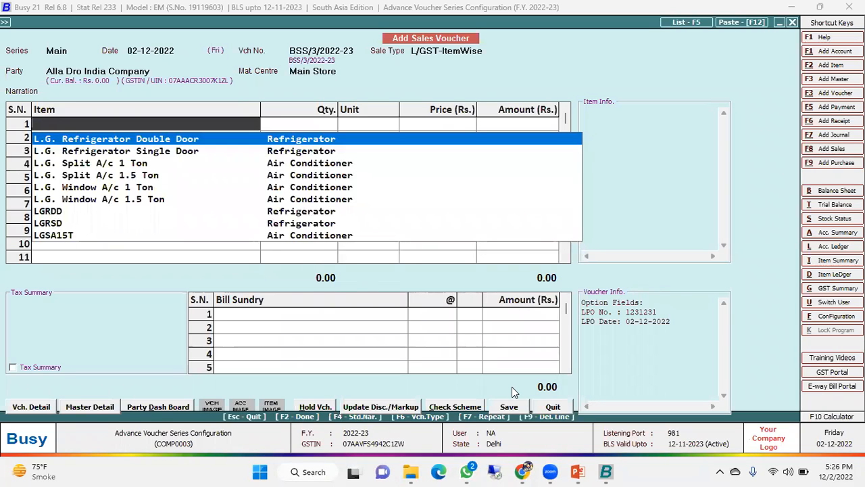
# - Add the item L.G. Refrigerator Double Door with Colour White and accept its description lines 5 Star and L.G
pyautogui.press('Return')
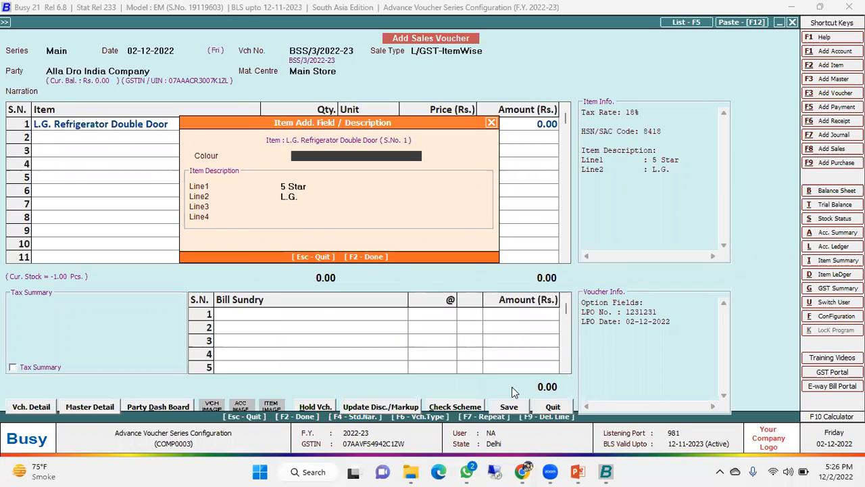
pyautogui.write('White')
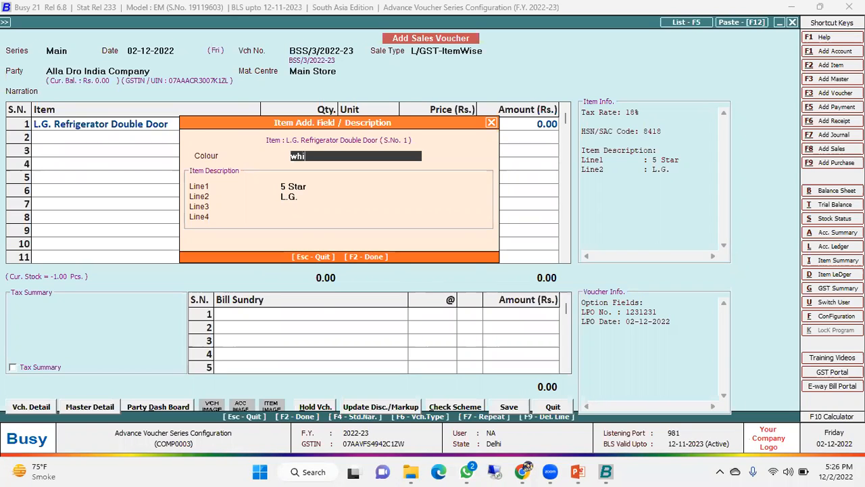
pyautogui.press('Return')
pyautogui.press('Return')
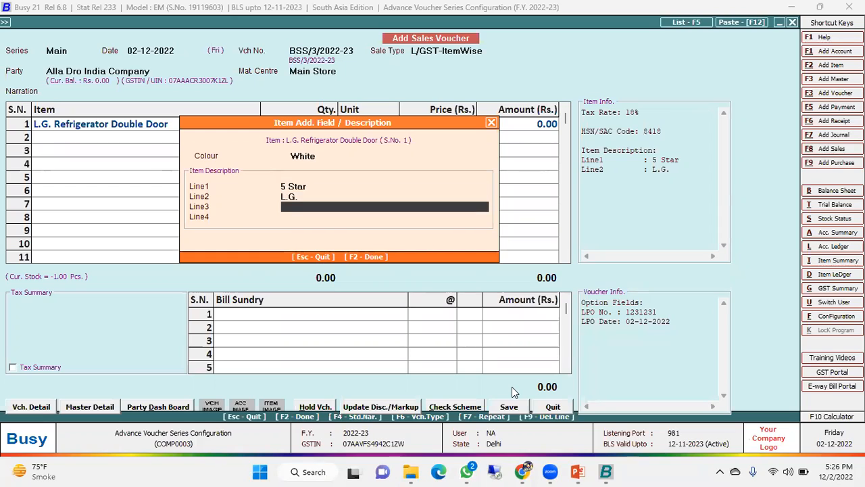
pyautogui.press('Return')
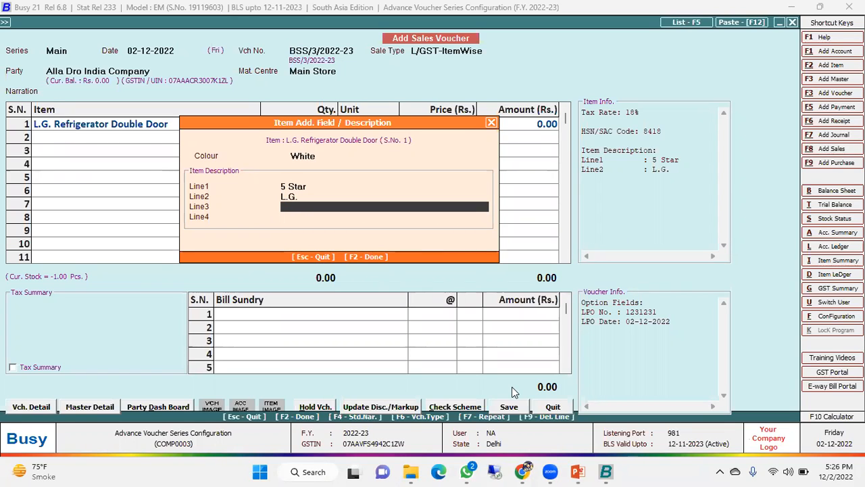
pyautogui.press('Return')
pyautogui.press('Return')
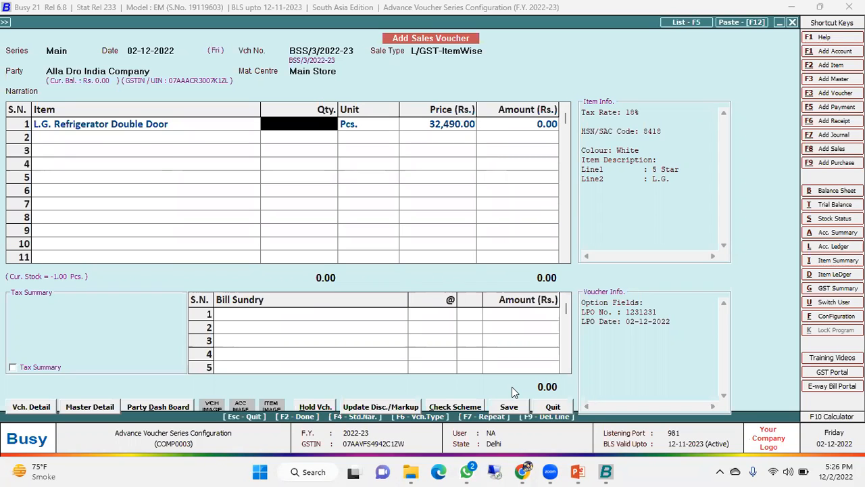
# - Discard the unsaved sales voucher and reopen the voucher configuration of the Main series under Sales
pyautogui.press('Escape')
pyautogui.press('Return')
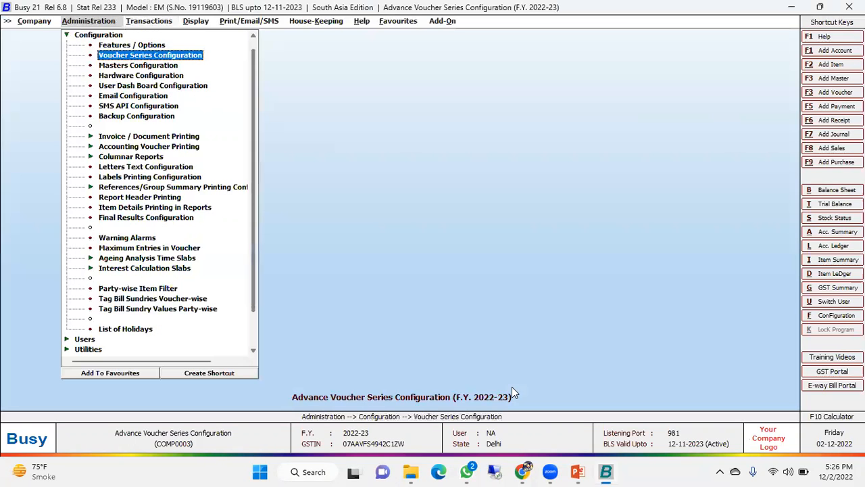
pyautogui.click(440, 62)
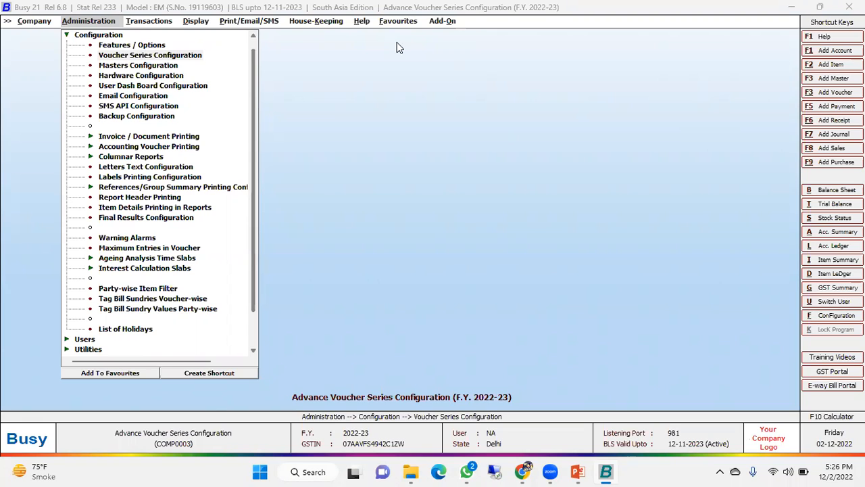
pyautogui.click(170, 54)
pyautogui.click(52, 88)
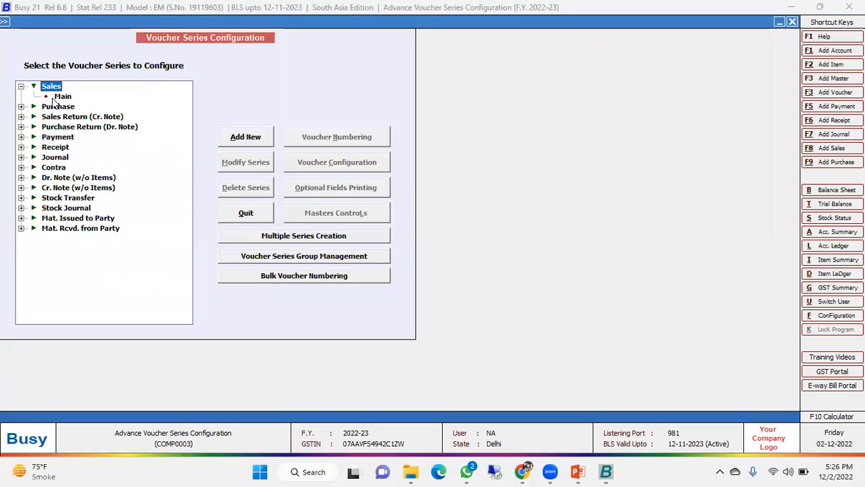
pyautogui.click(60, 96)
pyautogui.click(326, 156)
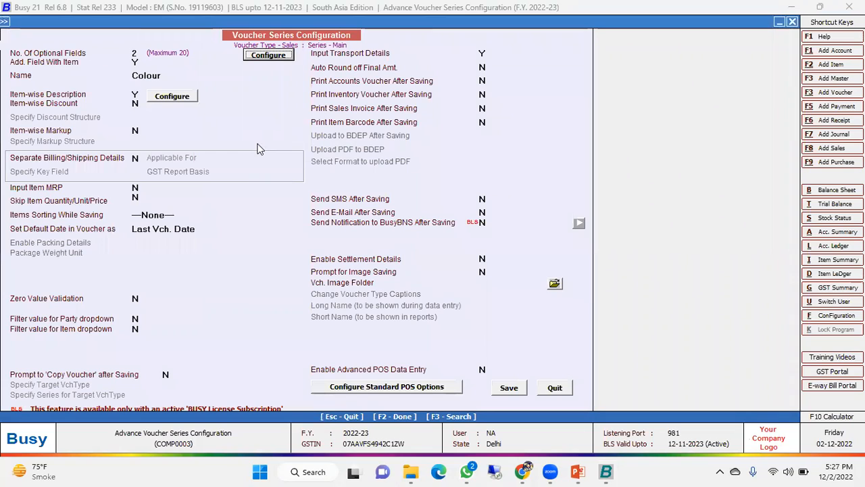
# - Enable item-wise discount with the discount structure "Simple Discount, % of Price"
pyautogui.click(136, 101)
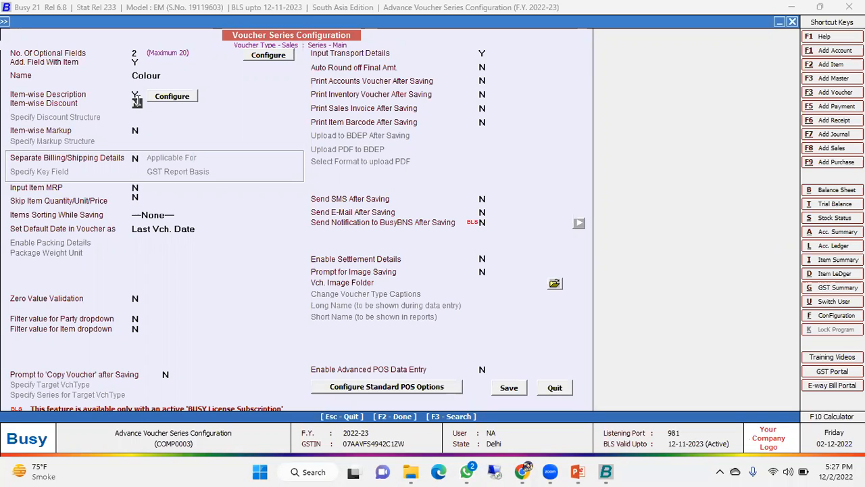
pyautogui.press('y')
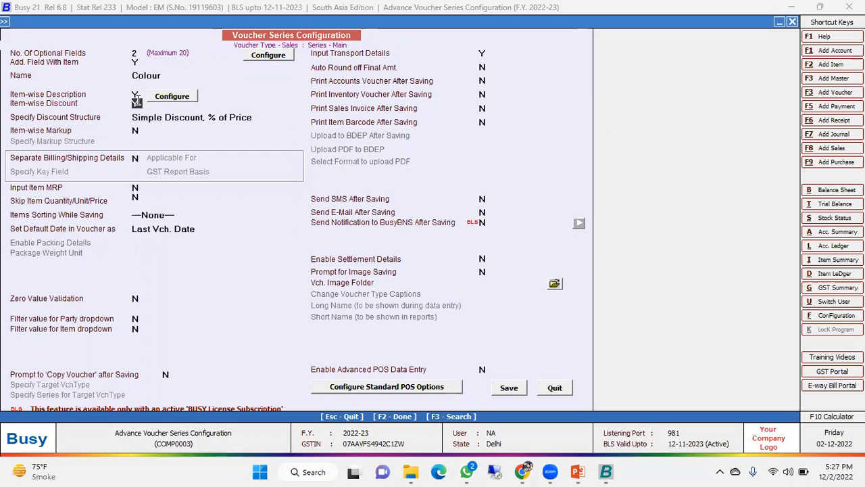
pyautogui.press('Return')
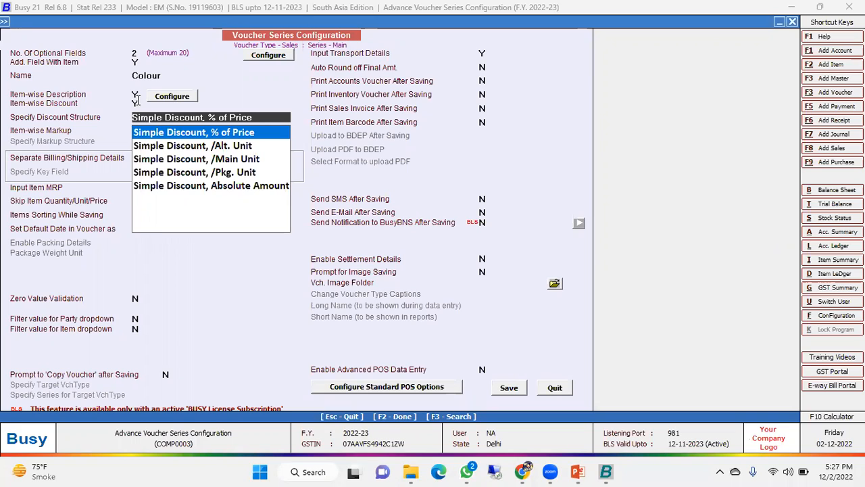
pyautogui.press('Return')
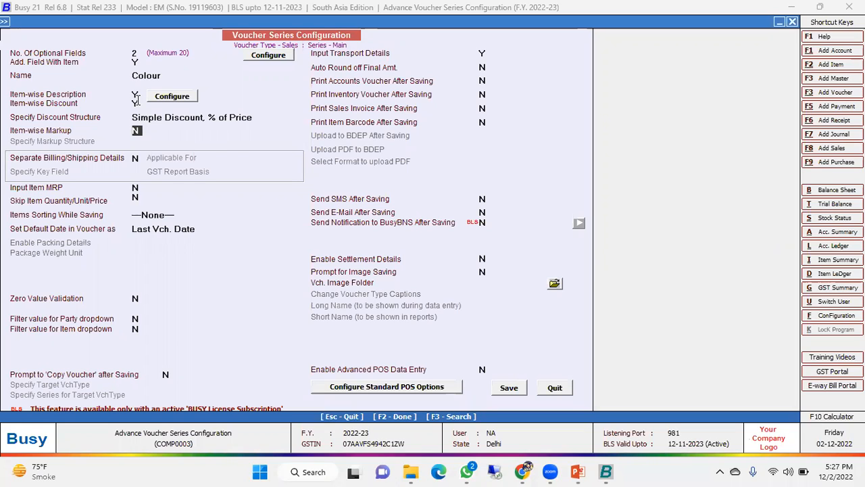
# - Enable item-wise markup with the markup structure "Simple Markup, % of Price"
pyautogui.press('y')
pyautogui.press('Return')
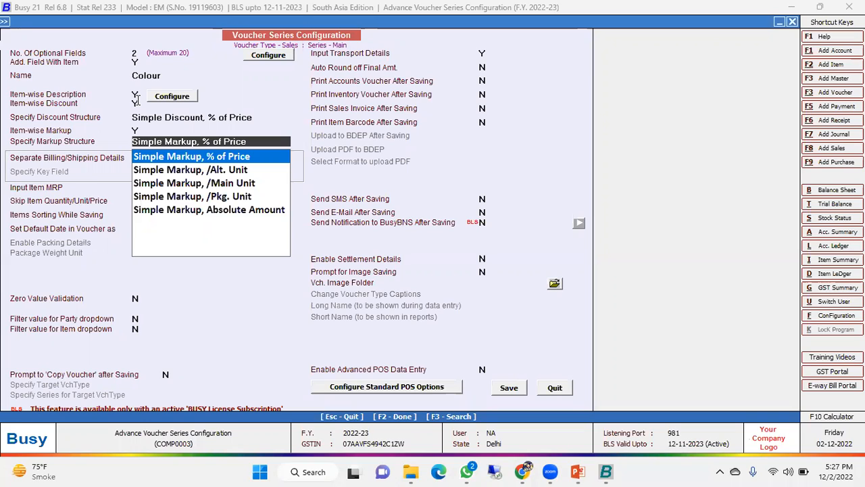
pyautogui.press('Return')
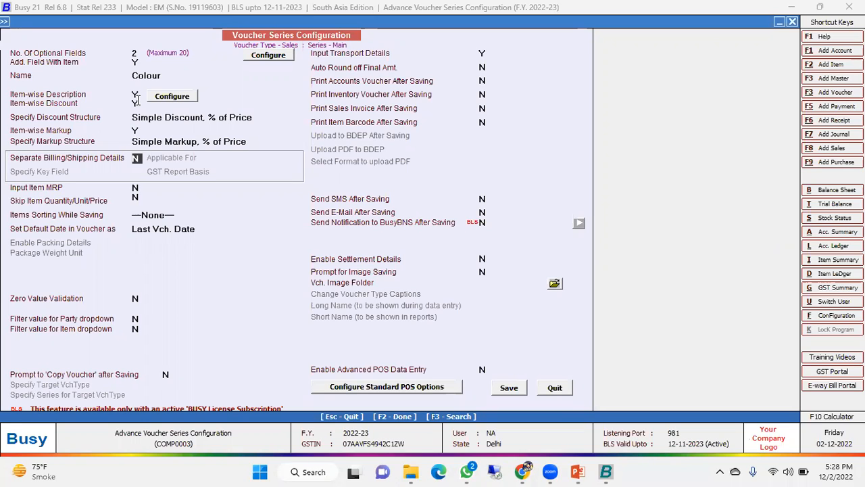
# - Enable separate billing/shipping details applicable for All Parties, with Party Name as the key field
pyautogui.press('y')
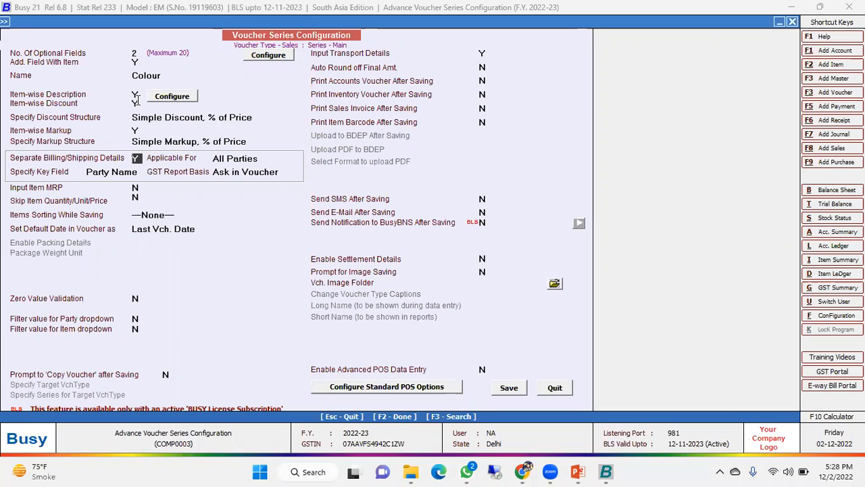
pyautogui.press('Return')
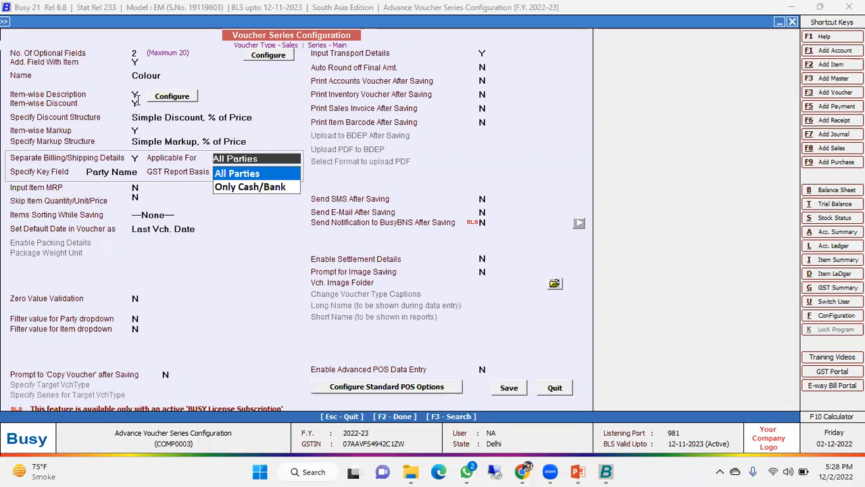
pyautogui.press('Down')
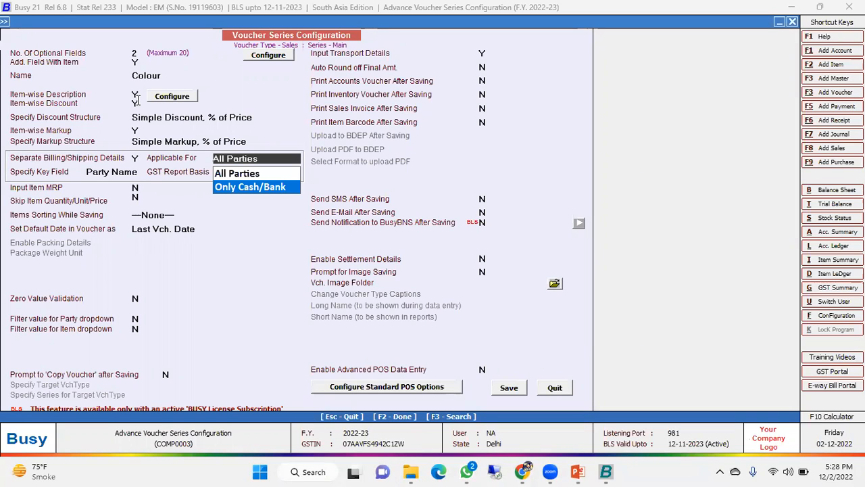
pyautogui.press('Up')
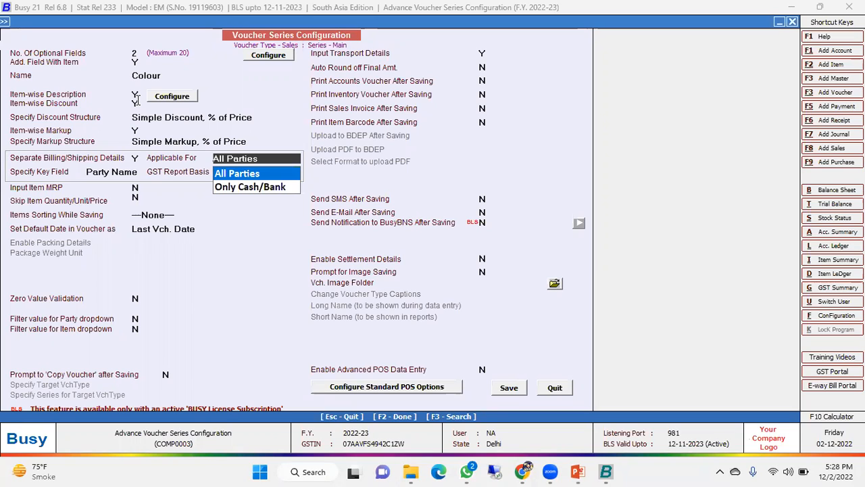
pyautogui.press('Return')
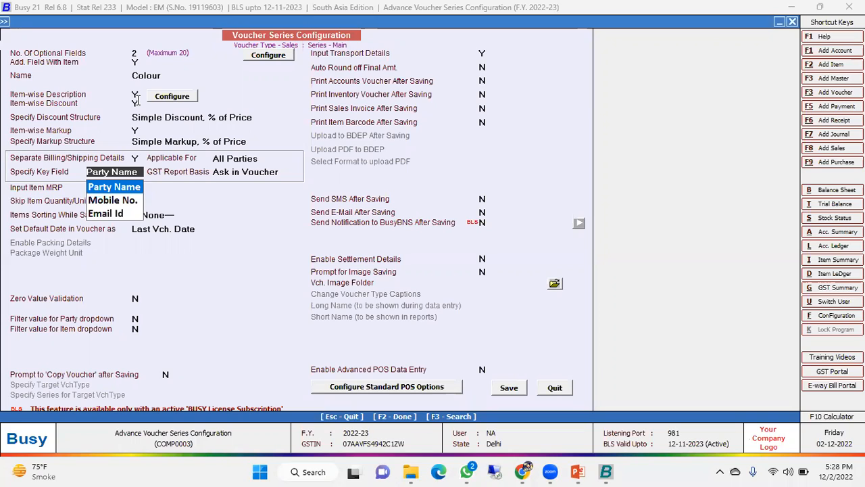
pyautogui.press('Return')
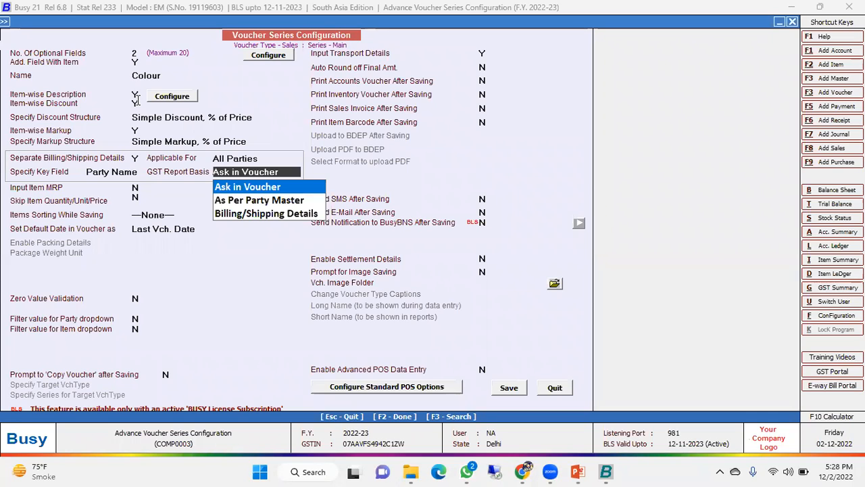
# - Keep the GST report basis as Ask in Voucher and save the series configuration
pyautogui.press('Down')
pyautogui.press('Down')
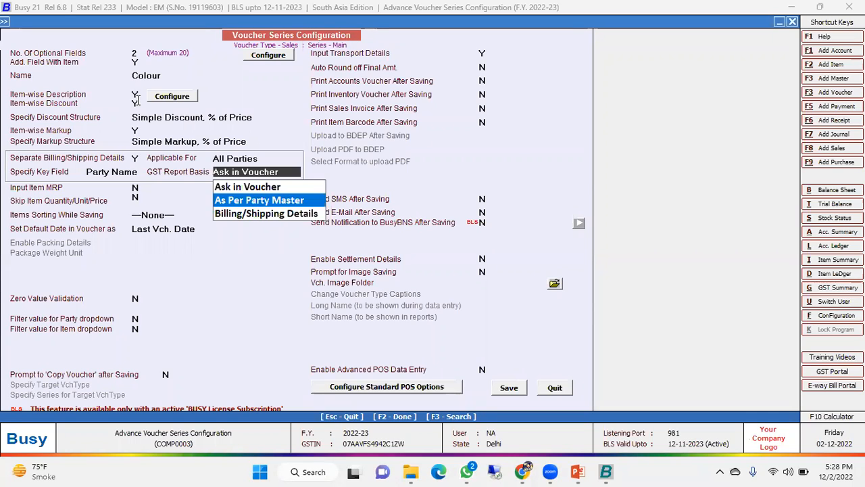
pyautogui.press('Up')
pyautogui.press('Down')
pyautogui.press('Up')
pyautogui.press('Up')
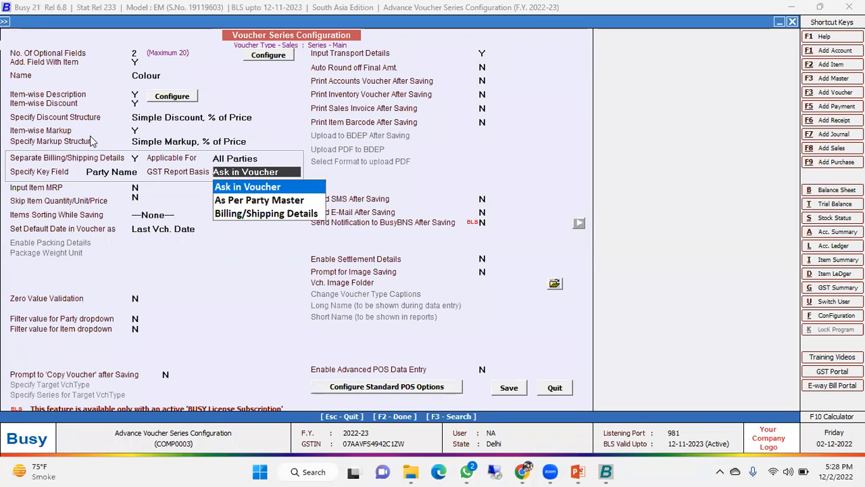
pyautogui.click(509, 387)
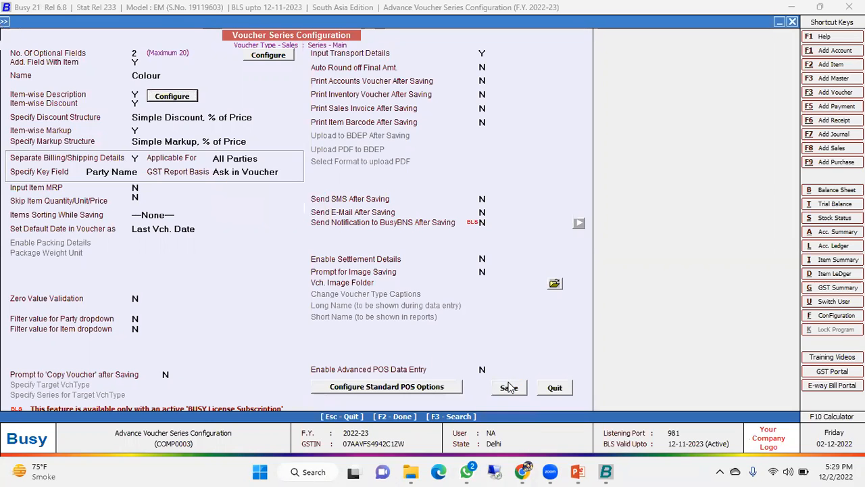
# - Start a new sales voucher in the Main series, choose Business Standard Pvt. Ltd. as party and check its billing/shipping details
pyautogui.press('Escape')
pyautogui.press('Right')
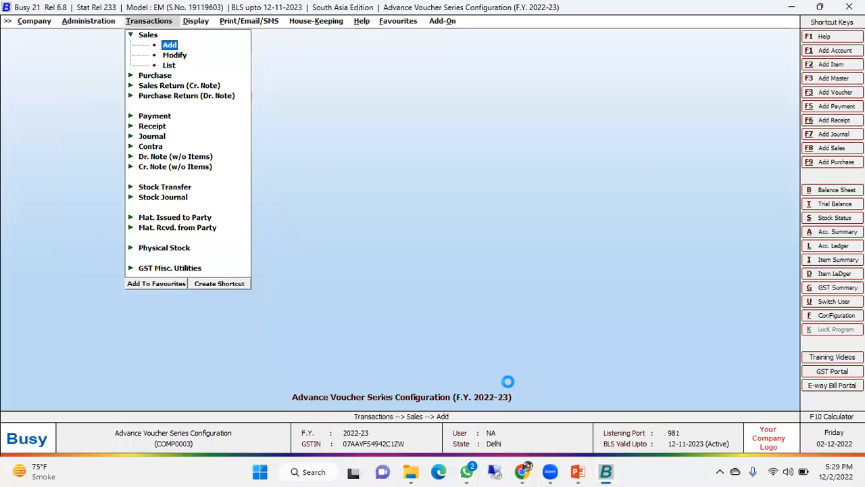
pyautogui.press('Return')
pyautogui.press('Return')
pyautogui.press('Return')
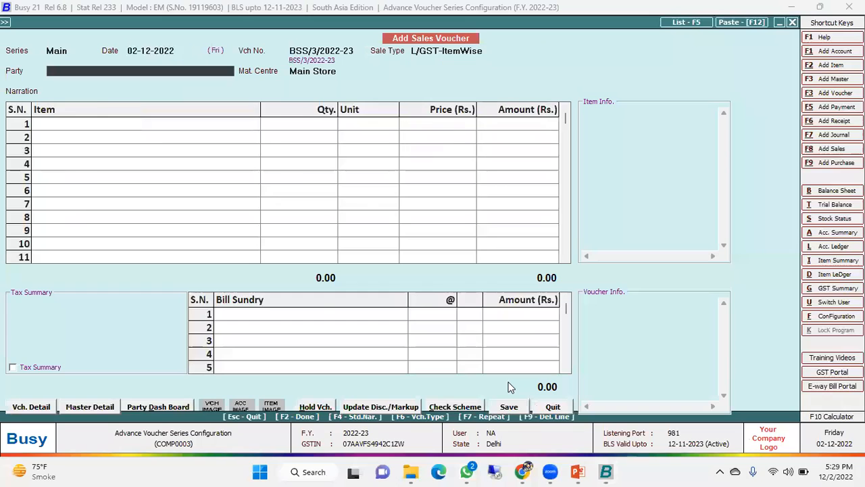
pyautogui.press('space')
pyautogui.press('Down')
pyautogui.press('Down')
pyautogui.press('Return')
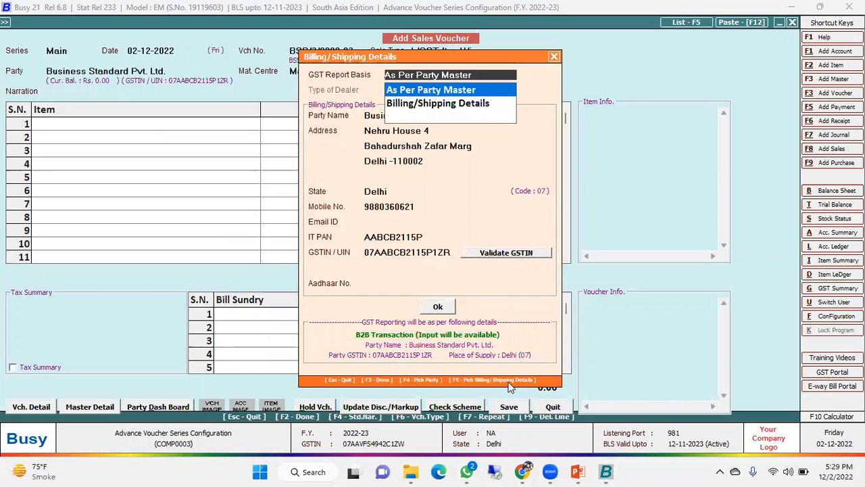
pyautogui.press('Escape')
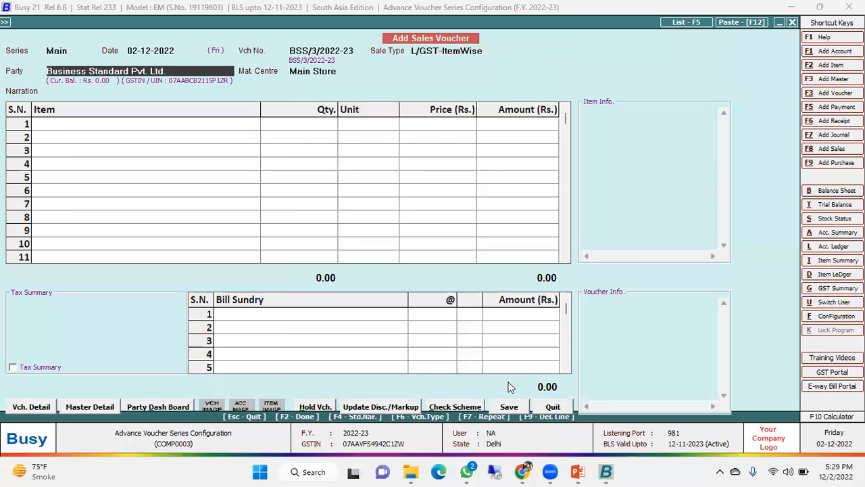
# - Set the party to Cash and fill in the customer's name and address with GST report basis As Per Party Master
pyautogui.write('cash')
pyautogui.press('Return')
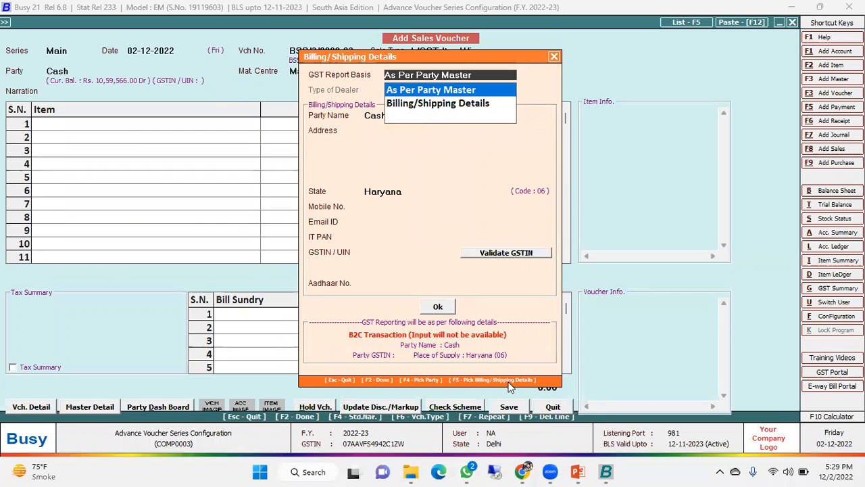
pyautogui.press('Return')
pyautogui.write('Pawan')
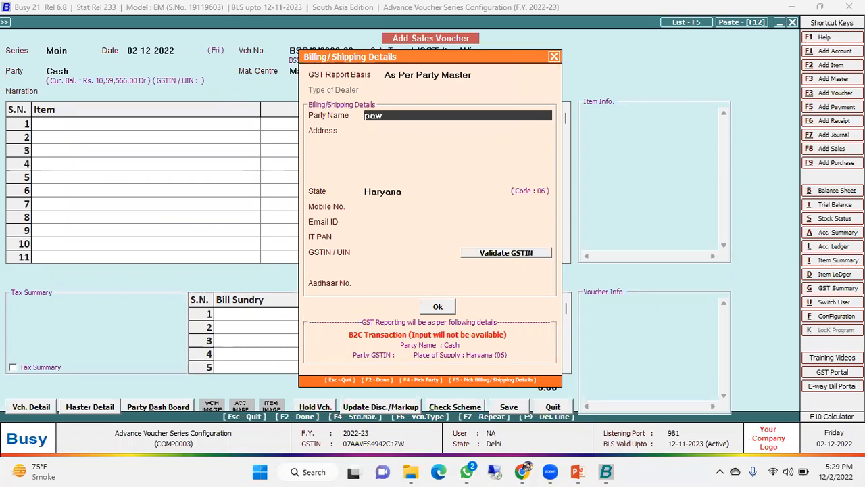
pyautogui.press('Return')
pyautogui.write('Asd')
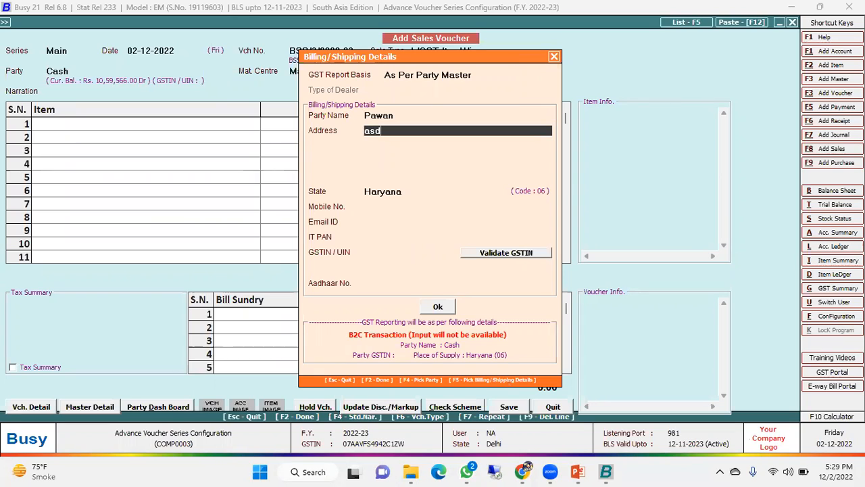
pyautogui.press('Return')
pyautogui.press('Return')
pyautogui.press('Return')
pyautogui.press('Return')
pyautogui.press('Return')
pyautogui.press('Return')
pyautogui.press('Return')
pyautogui.press('Return')
pyautogui.press('Return')
pyautogui.press('Return')
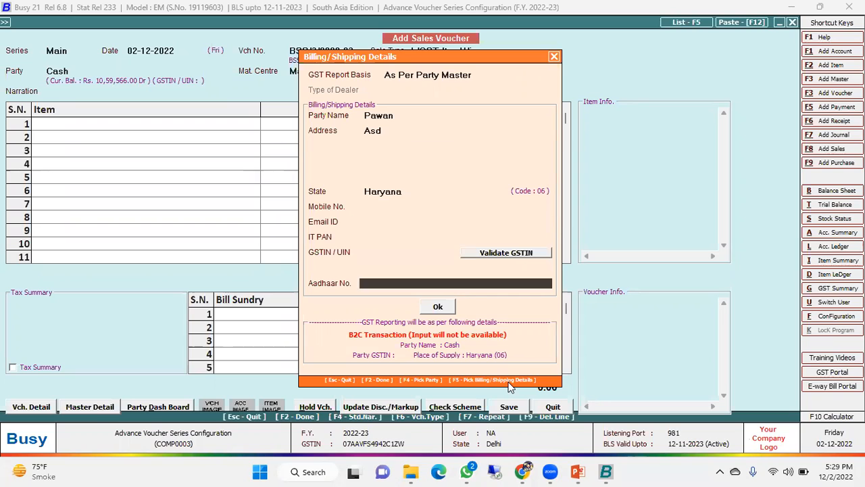
pyautogui.press('Left')
pyautogui.press('Return')
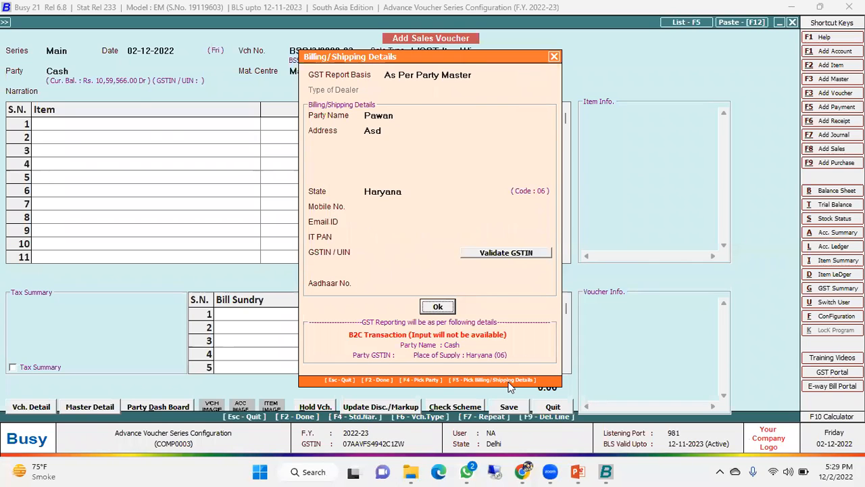
pyautogui.press('Return')
# - Add the item L.G. Refrigerator Double Door with a blank Colour and accept its description lines 5 Star and L.G
pyautogui.press('Up')
pyautogui.press('Up')
pyautogui.press('Return')
pyautogui.press('Return')
pyautogui.press('Return')
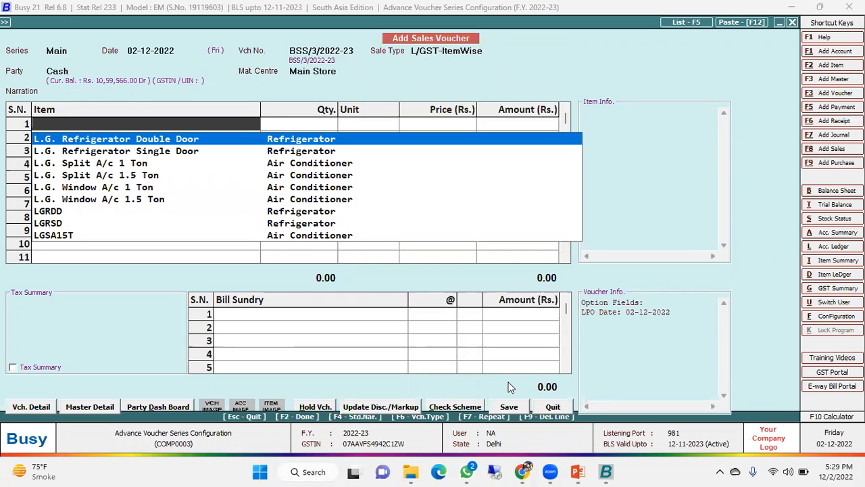
pyautogui.press('Return')
pyautogui.press('Return')
pyautogui.press('Return')
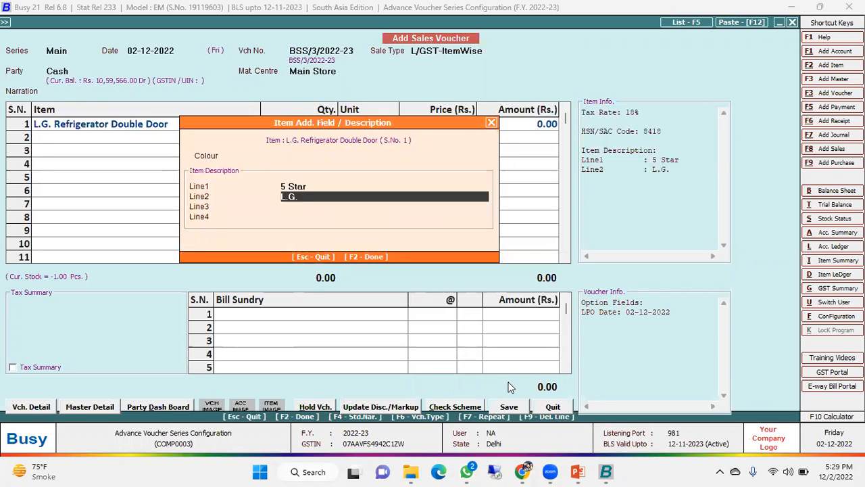
pyautogui.press('Return')
pyautogui.press('Return')
# - Set the refrigerator's quantity to 10 Pcs. and apply a 10% discount and a 10% markup
pyautogui.write('10')
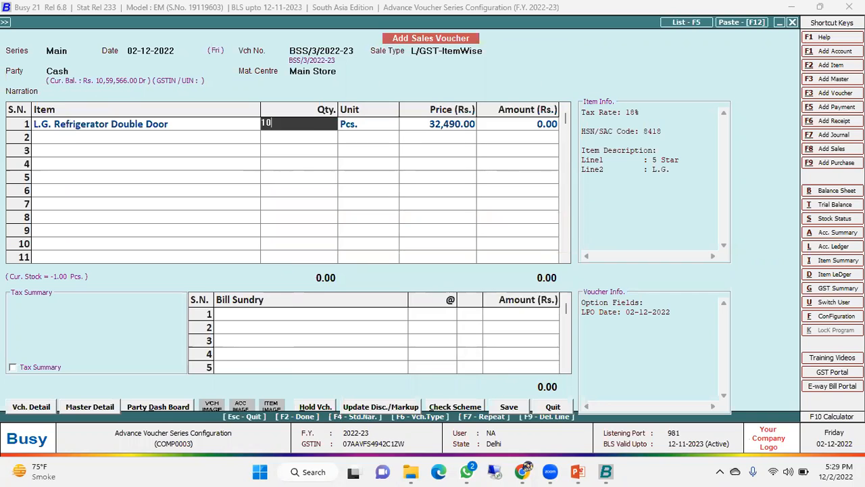
pyautogui.press('Return')
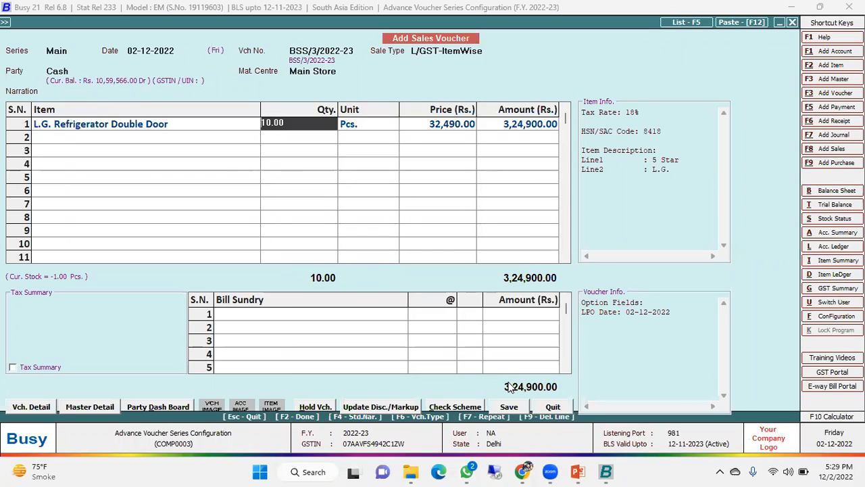
pyautogui.press('Return')
pyautogui.press('Return')
pyautogui.press('Return')
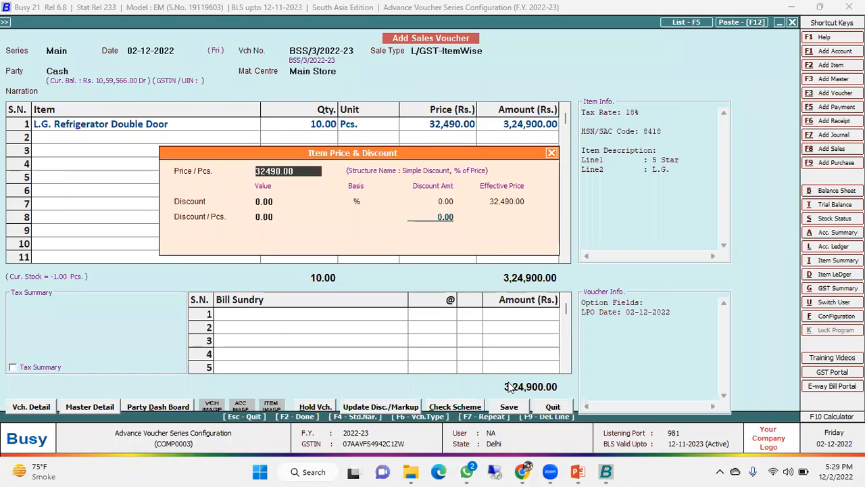
pyautogui.press('Return')
pyautogui.write('10')
pyautogui.press('Return')
pyautogui.write('10')
pyautogui.press('Return')
pyautogui.press('Return')
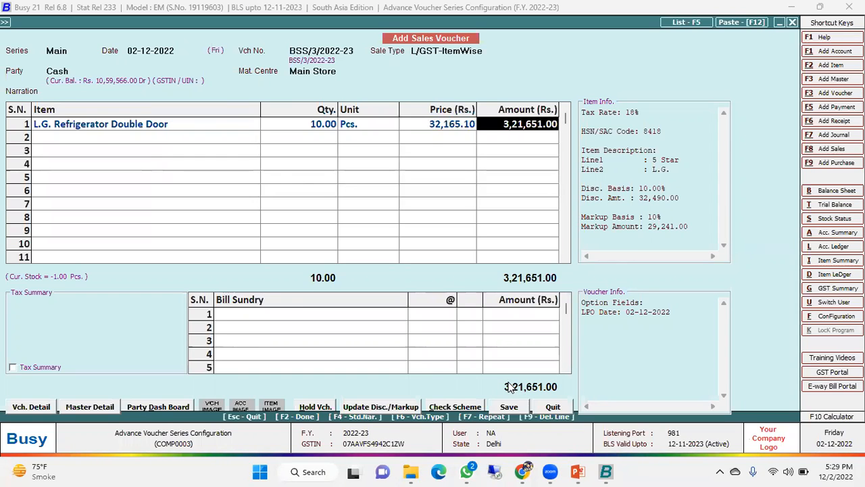
# - Discard the unsaved Cash sales voucher and reopen the voucher configuration of the Main series under Sales
pyautogui.press('Escape')
pyautogui.press('Left')
pyautogui.press('Return')
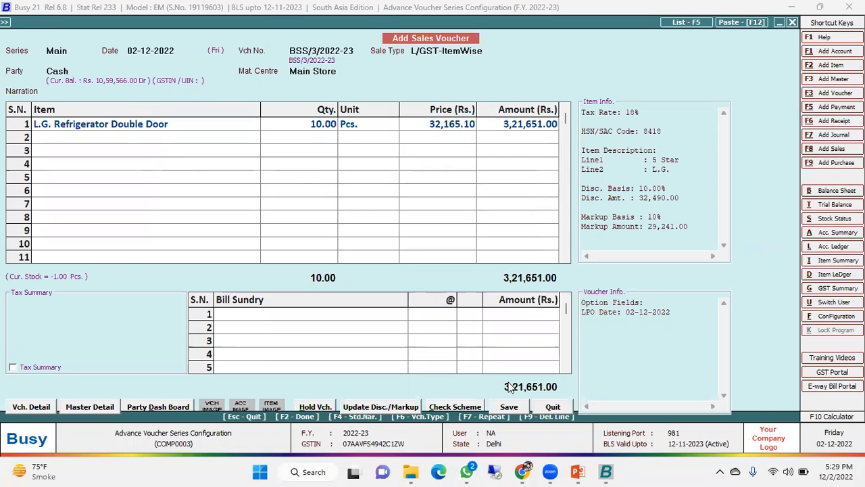
pyautogui.press('Return')
pyautogui.press('Down')
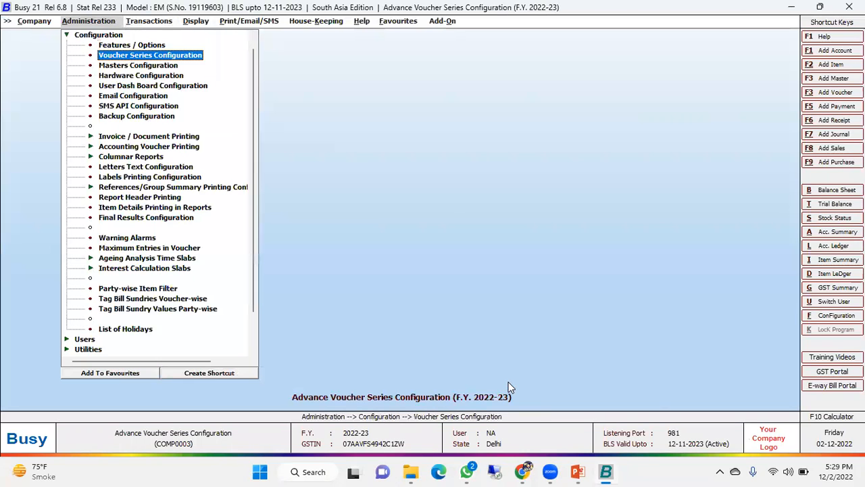
pyautogui.press('Return')
pyautogui.press('Right')
pyautogui.press('Down')
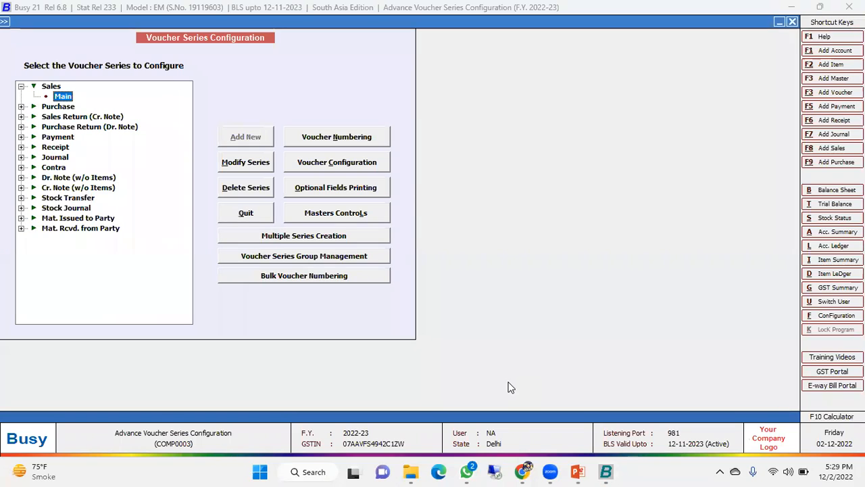
pyautogui.click(335, 162)
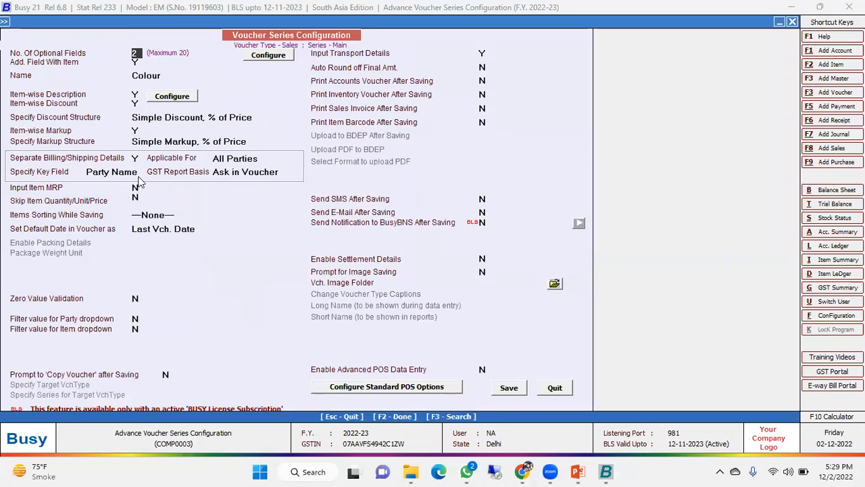
# - Enable Skip Item Quantity/Unit/Price for the series and save the configuration
pyautogui.click(136, 195)
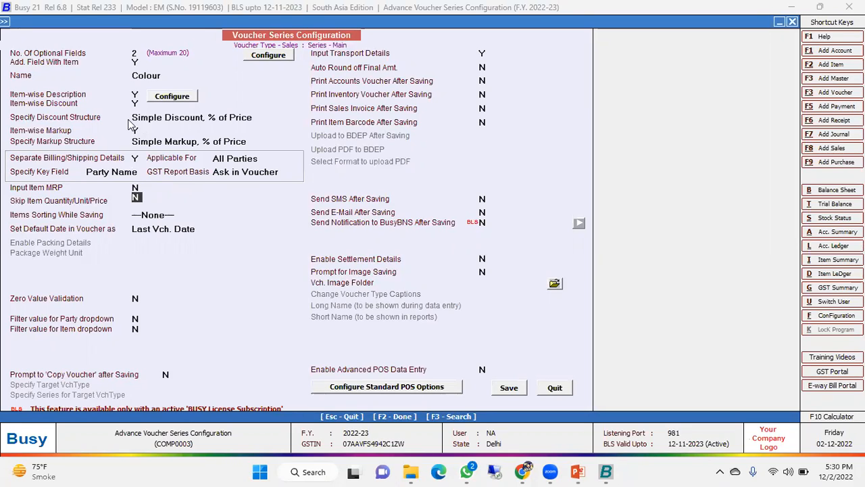
pyautogui.write('Y')
pyautogui.click(517, 393)
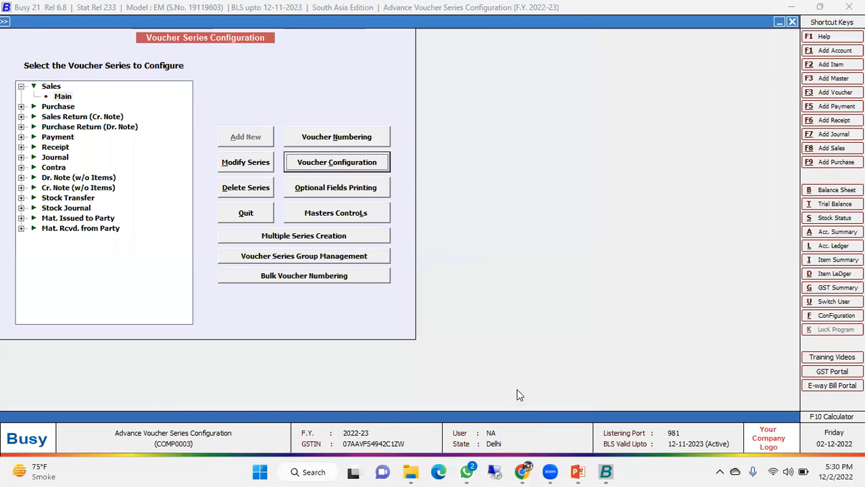
# - Start a new sales voucher in the Main series with Alla Dro India Company as the party
pyautogui.press('Escape')
pyautogui.press('Right')
pyautogui.press('Return')
pyautogui.press('Return')
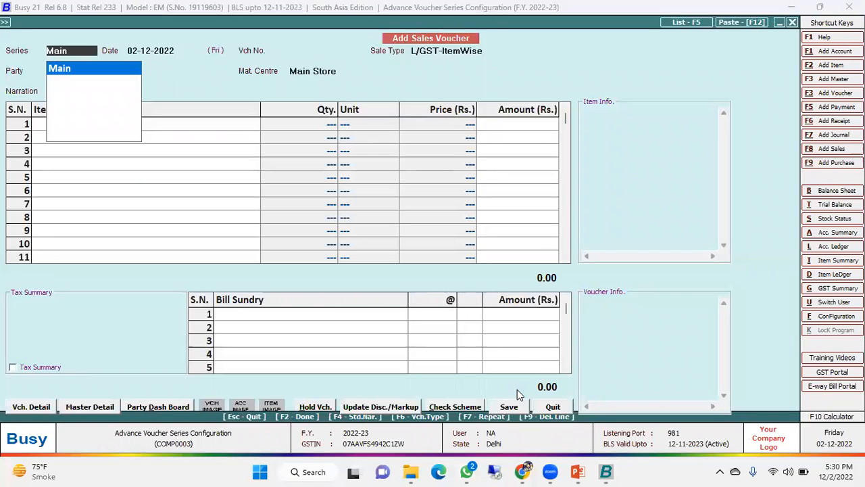
pyautogui.press('Return')
pyautogui.press('Return')
pyautogui.press('Return')
pyautogui.press('Return')
pyautogui.press('Return')
pyautogui.press('Return')
pyautogui.press('Return')
pyautogui.press('Down')
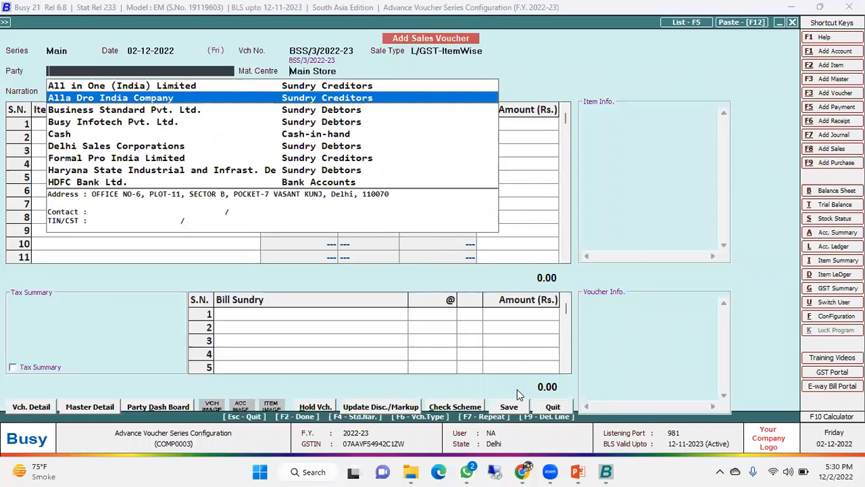
pyautogui.press('Return')
# - Accept the party's billing/shipping details and the optional fields with LPO Date 02-12-2022
pyautogui.press('Return')
pyautogui.press('Return')
pyautogui.press('Return')
pyautogui.press('F2')
pyautogui.press('Return')
pyautogui.press('Return')
pyautogui.press('Return')
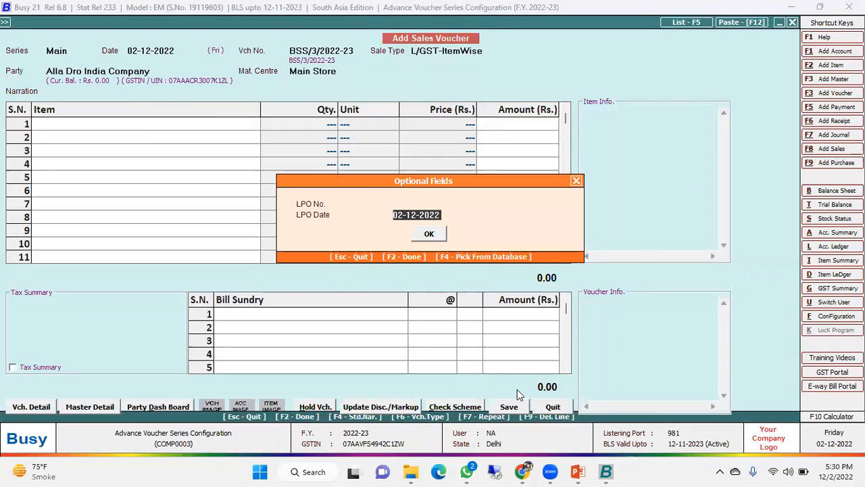
pyautogui.press('Return')
# - Add L.G. Window A/c 1 Ton as the first voucher item, keeping its description lines 5 Star and L.G
pyautogui.press('Down')
pyautogui.press('Down')
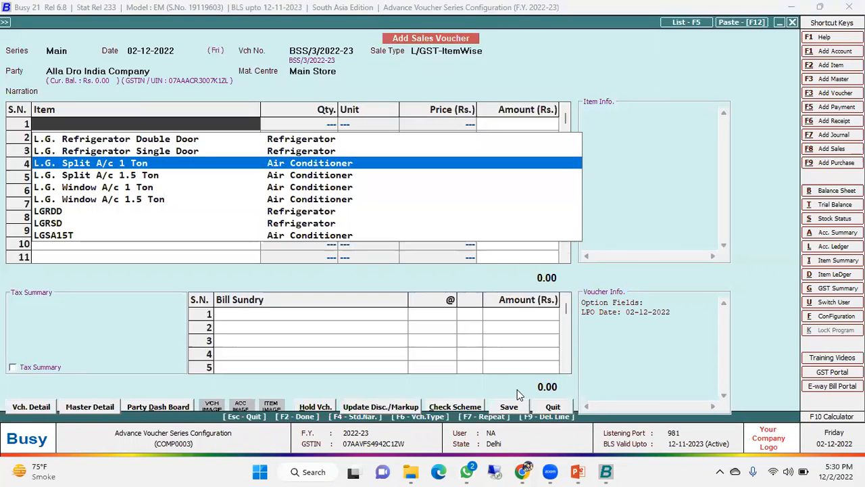
pyautogui.press('Down')
pyautogui.press('Down')
pyautogui.press('Return')
pyautogui.press('Return')
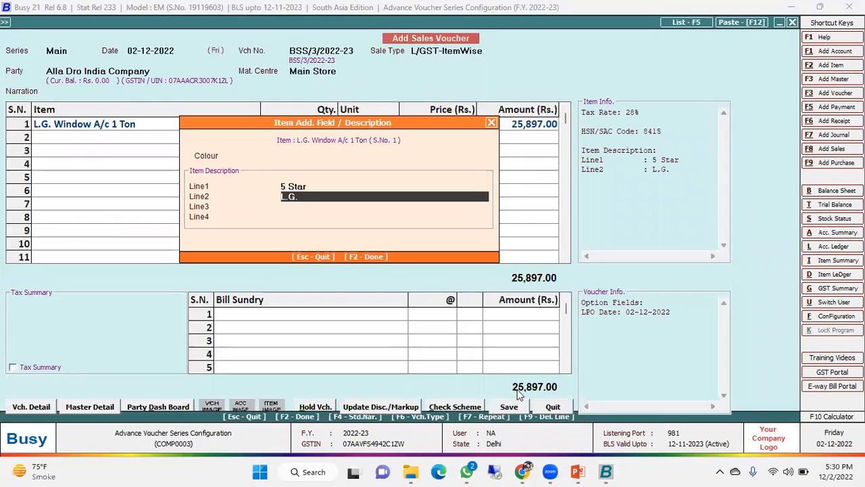
pyautogui.press('Return')
pyautogui.press('Return')
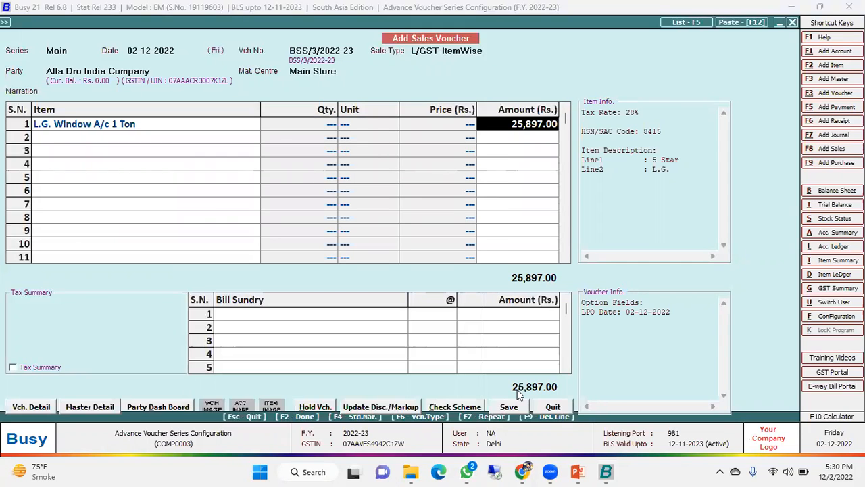
# - Discard the unsaved sales voucher and reopen the voucher configuration of the Main series under Sales
pyautogui.press('Escape')
pyautogui.press('y')
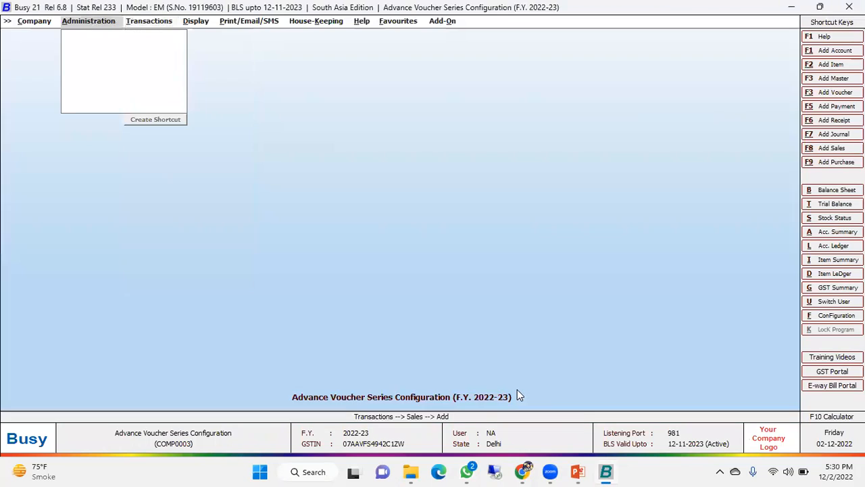
pyautogui.press('Return')
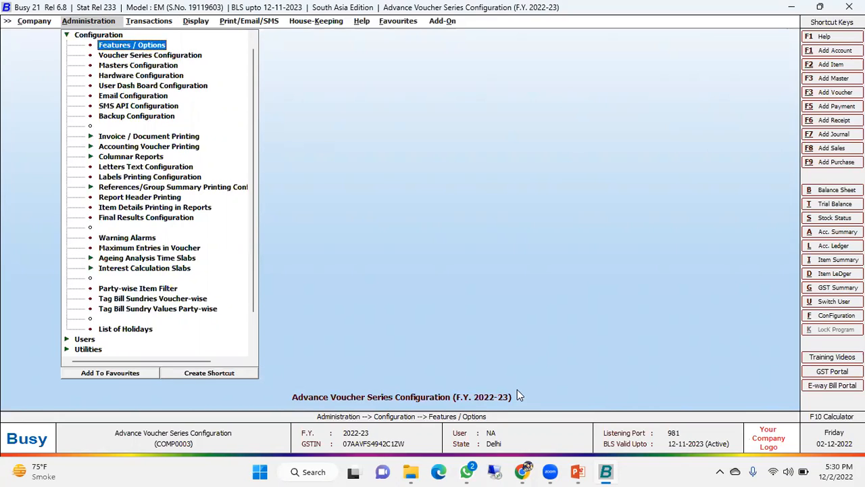
pyautogui.press('Down')
pyautogui.press('Return')
pyautogui.press('Down')
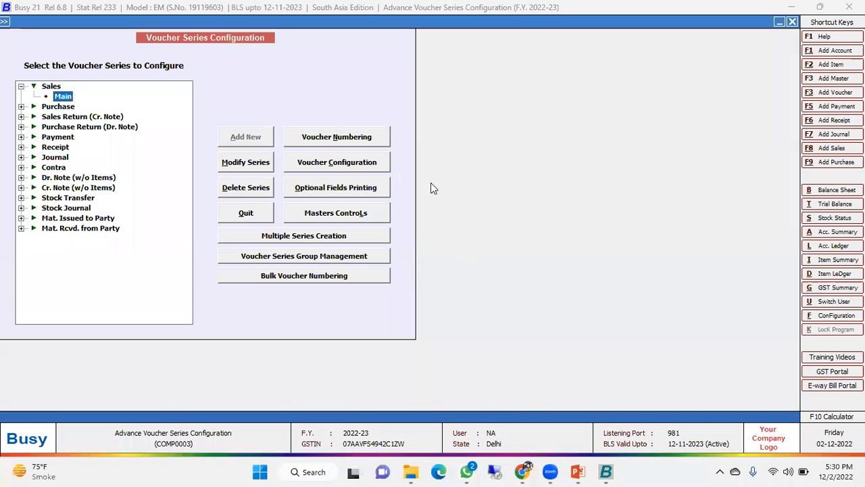
pyautogui.click(365, 162)
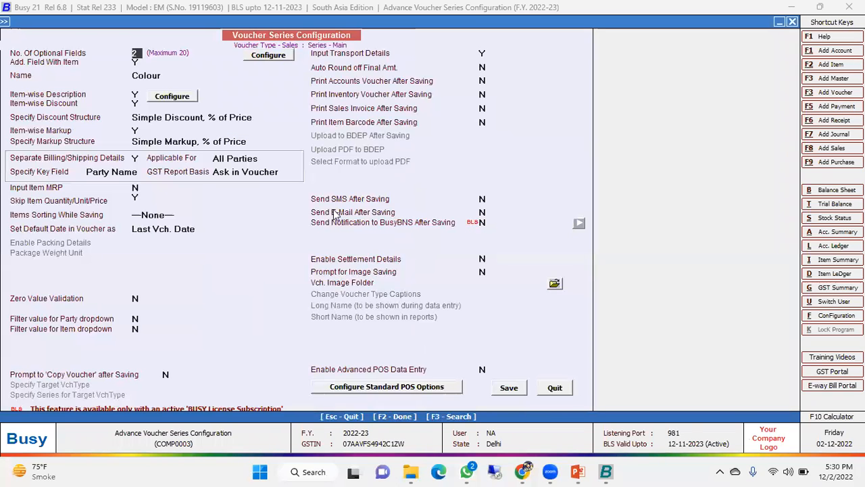
# - Review the item sorting options, keep sorting at None, and set the default voucher date to System Date
pyautogui.click(160, 216)
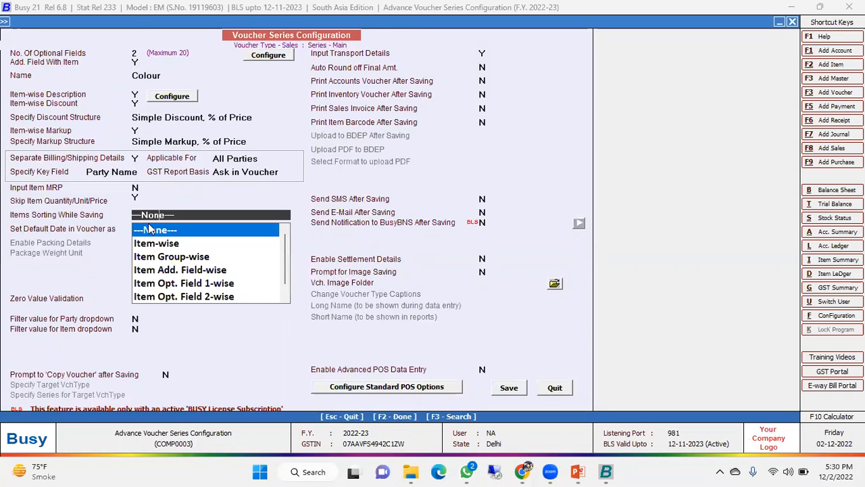
pyautogui.press('Down')
pyautogui.press('Down')
pyautogui.press('Down')
pyautogui.press('Up')
pyautogui.press('Up')
pyautogui.press('Up')
pyautogui.press('Return')
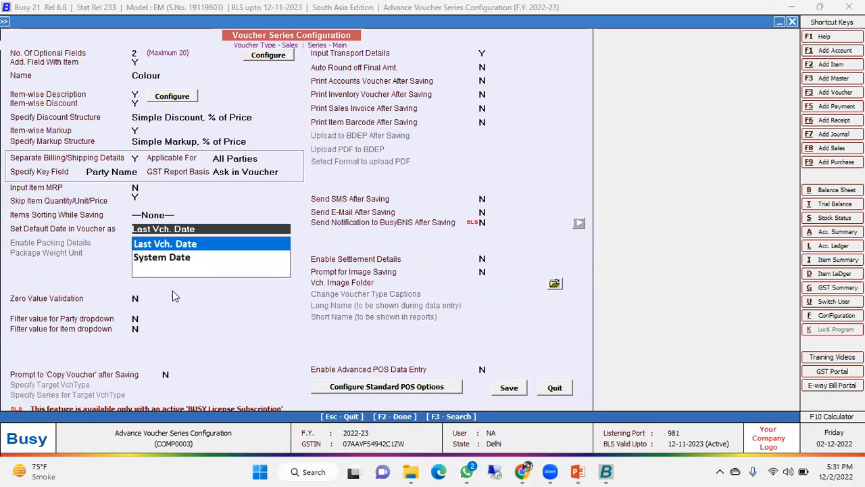
pyautogui.press('Down')
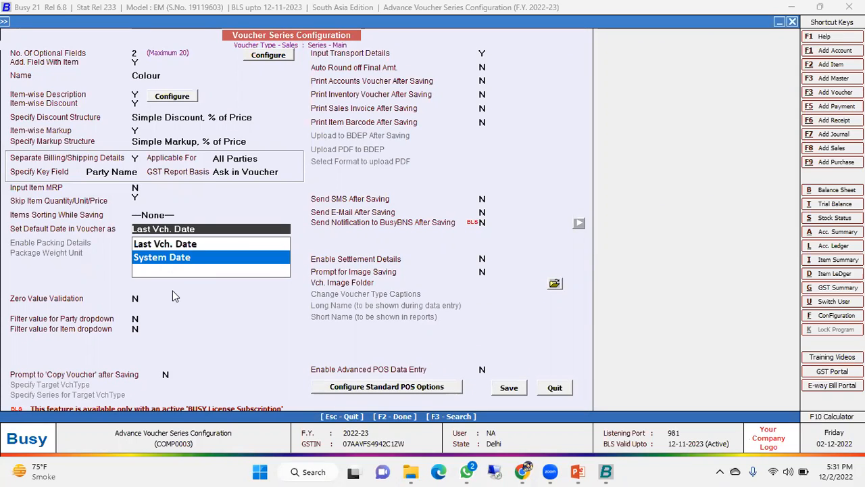
pyautogui.press('Return')
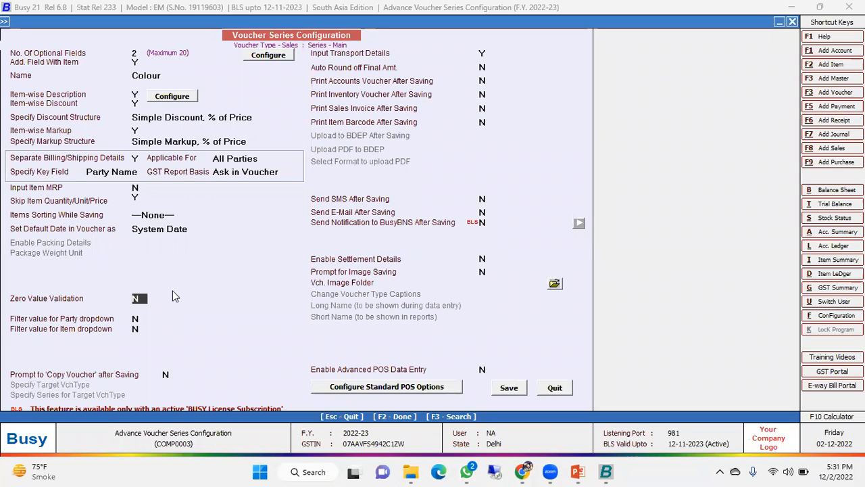
# - Enable Zero Value Validation, disallowing zero item main quantity, main price and amount plus zero voucher quantity and amount, and save the series configuration
pyautogui.press('y')
pyautogui.press('Return')
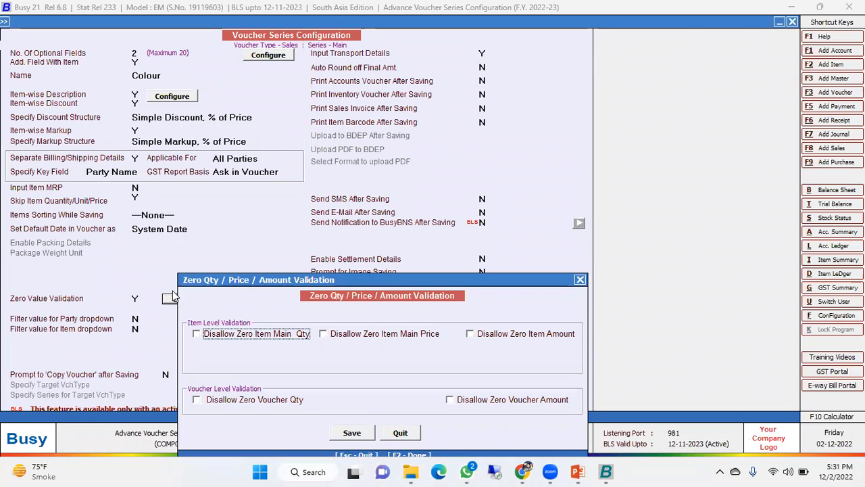
pyautogui.click(269, 344)
pyautogui.click(381, 336)
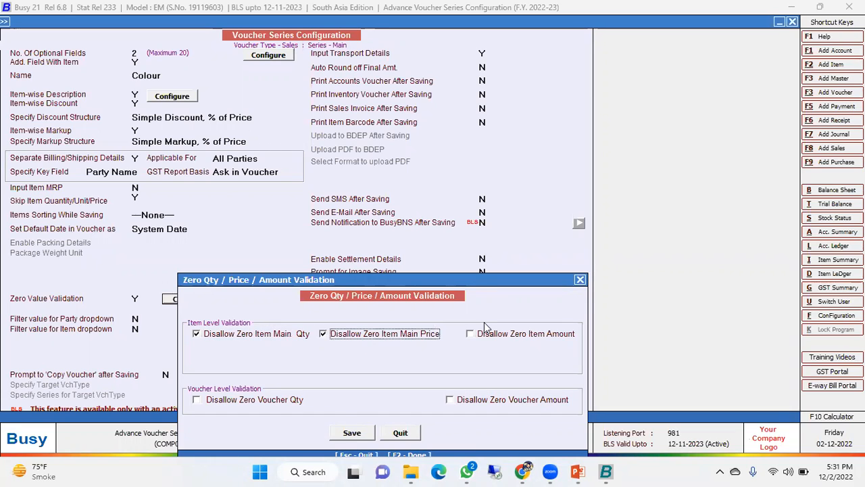
pyautogui.click(531, 337)
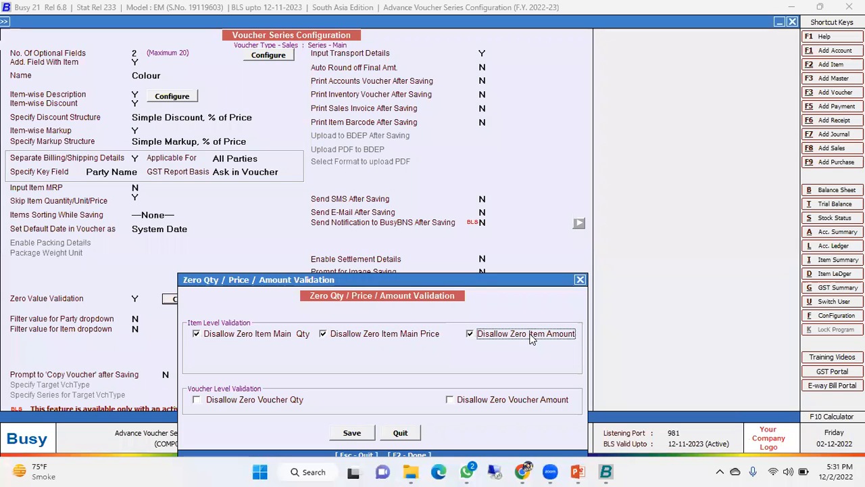
pyautogui.click(240, 401)
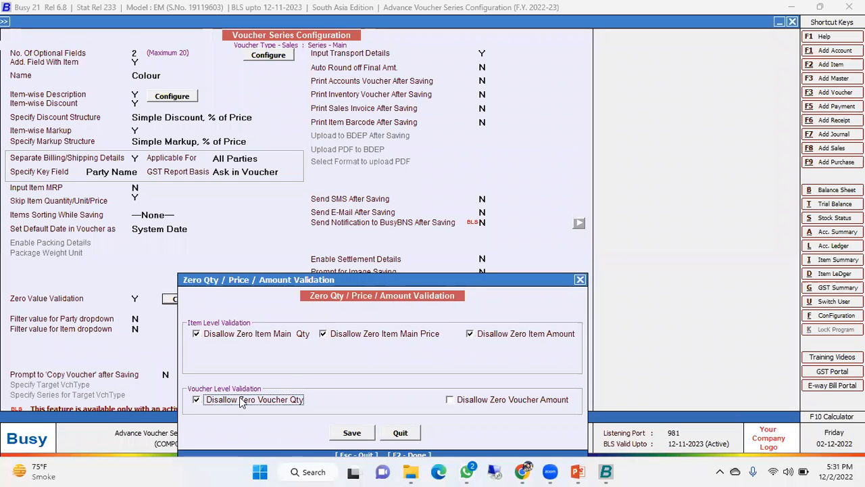
pyautogui.click(482, 402)
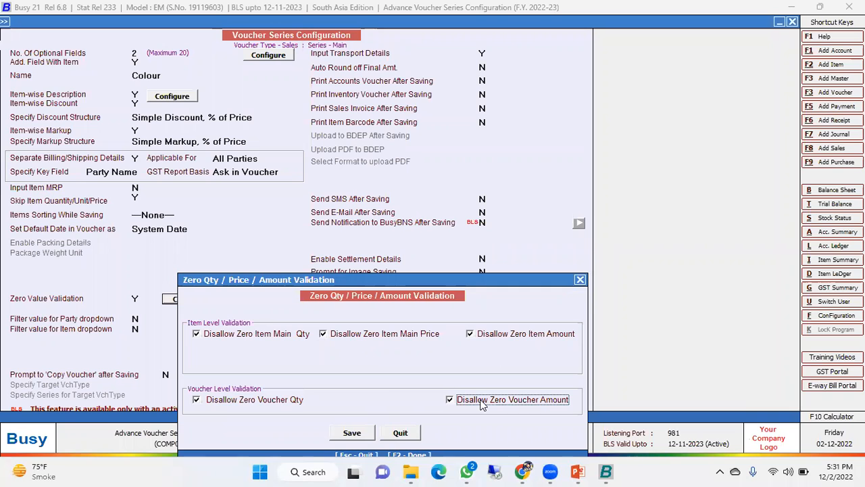
pyautogui.click(351, 436)
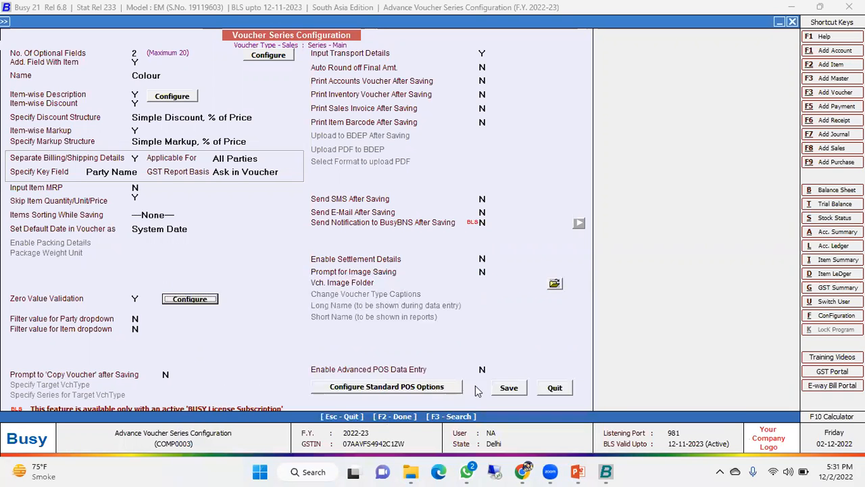
pyautogui.click(511, 391)
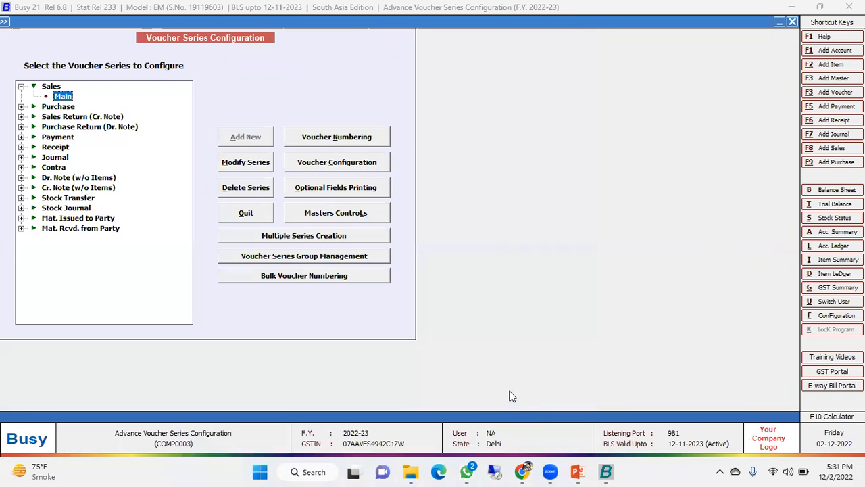
pyautogui.press('Escape')
pyautogui.press('F8')
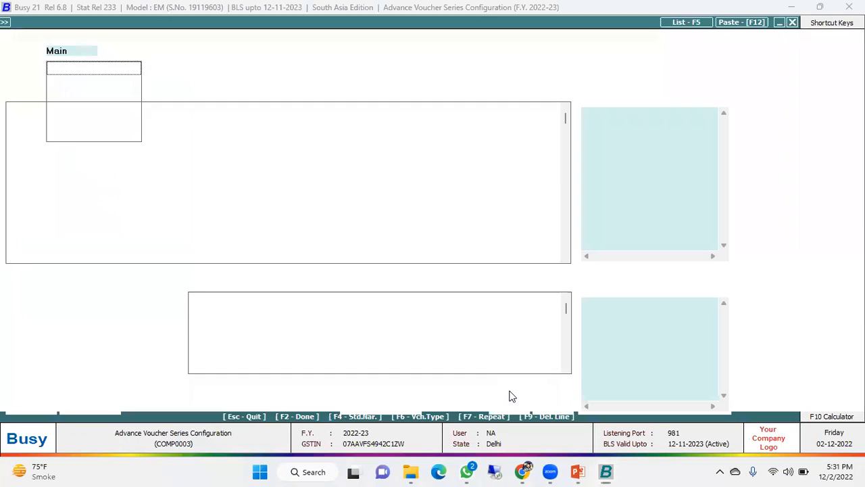
pyautogui.press('Return')
pyautogui.press('Escape')
pyautogui.press('Escape')
pyautogui.press('Left')
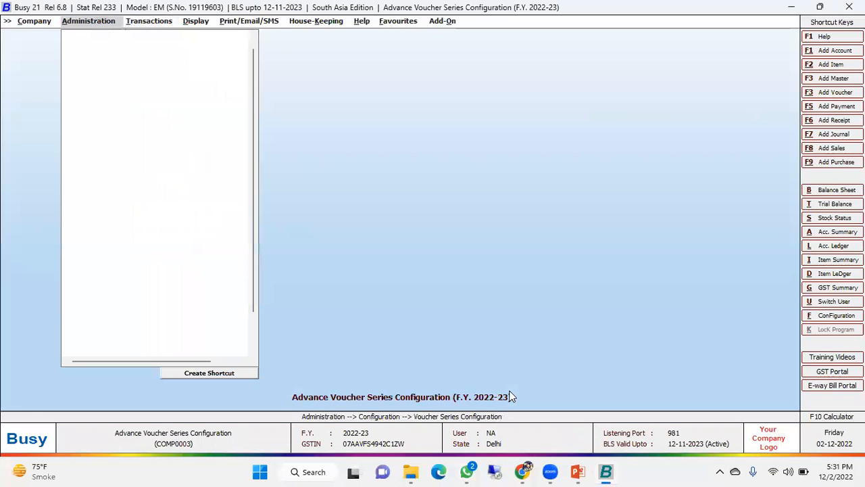
# - Reopen the Main sales series' voucher configuration, disable Skip Item Quantity/Unit/Price, and save it
pyautogui.press('Return')
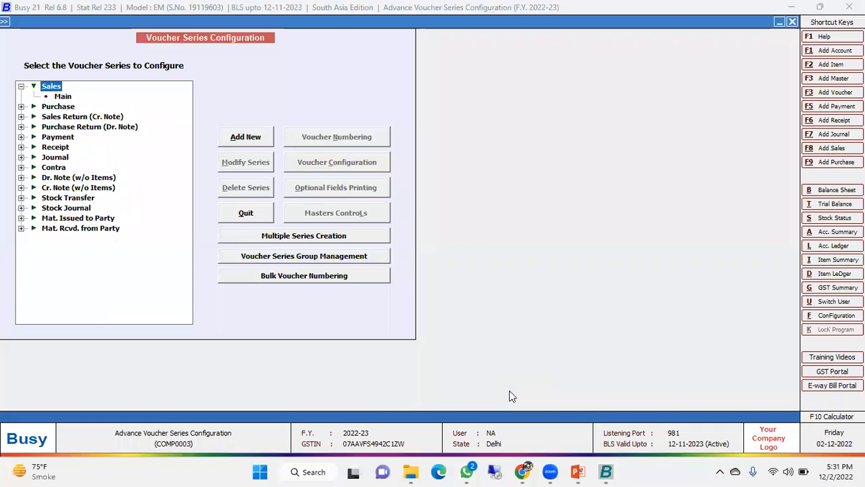
pyautogui.press('Down')
pyautogui.click(352, 157)
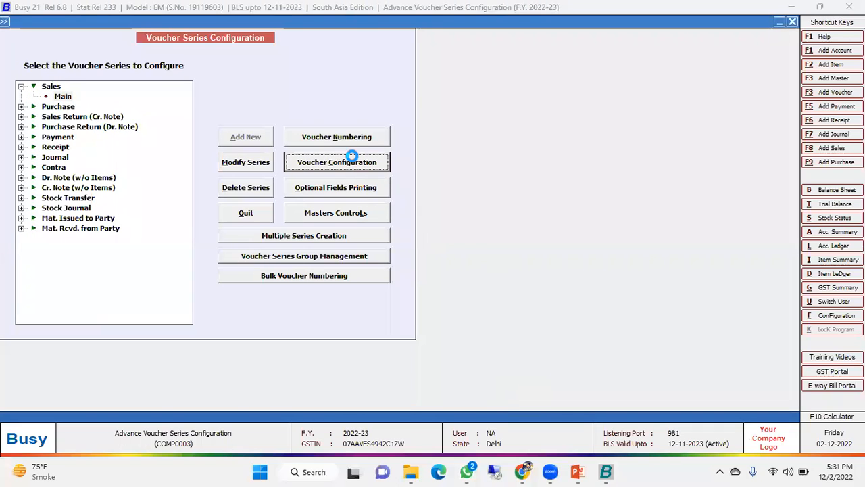
pyautogui.click(135, 197)
pyautogui.press('n')
pyautogui.click(509, 388)
pyautogui.press('Escape')
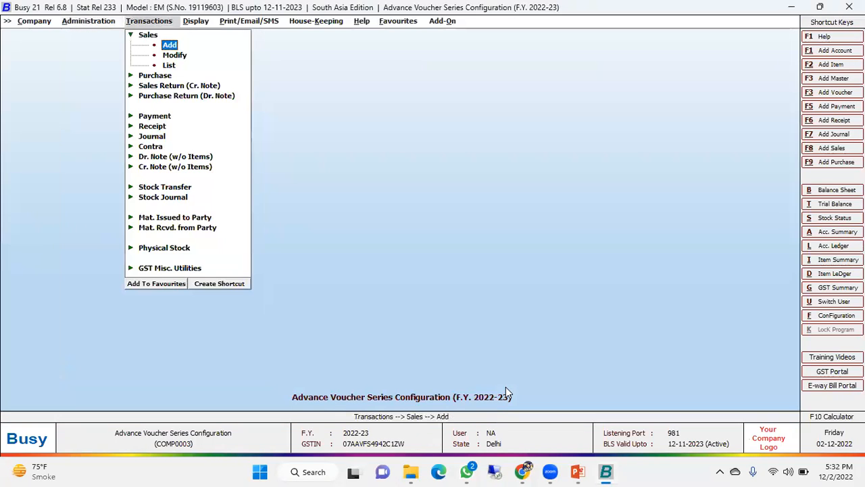
# - Start a new sales voucher in the Main series with Busy Infotech Pvt. Ltd. as the party
pyautogui.press('Return')
pyautogui.press('Return')
pyautogui.press('Return')
pyautogui.press('Down')
pyautogui.press('Down')
pyautogui.press('Down')
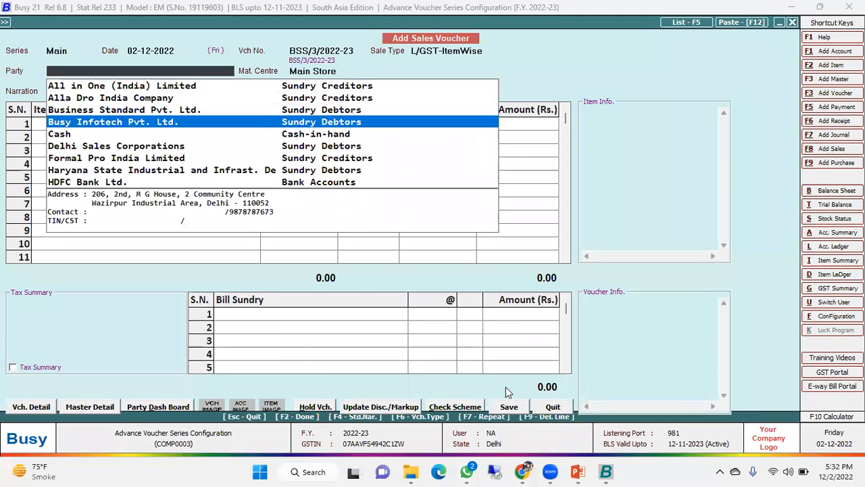
pyautogui.press('Return')
# - Accept the party's billing/shipping details and the optional fields with LPO Date 02-12-2022
pyautogui.press('Return')
pyautogui.press('Return')
pyautogui.press('Return')
pyautogui.press('Return')
pyautogui.press('F2')
pyautogui.press('Return')
pyautogui.press('Return')
pyautogui.press('Return')
pyautogui.press('Return')
# - Add L.G. Split A/c 1 Ton as the first item with Colour 1, keeping its description lines
pyautogui.press('Down')
pyautogui.press('Down')
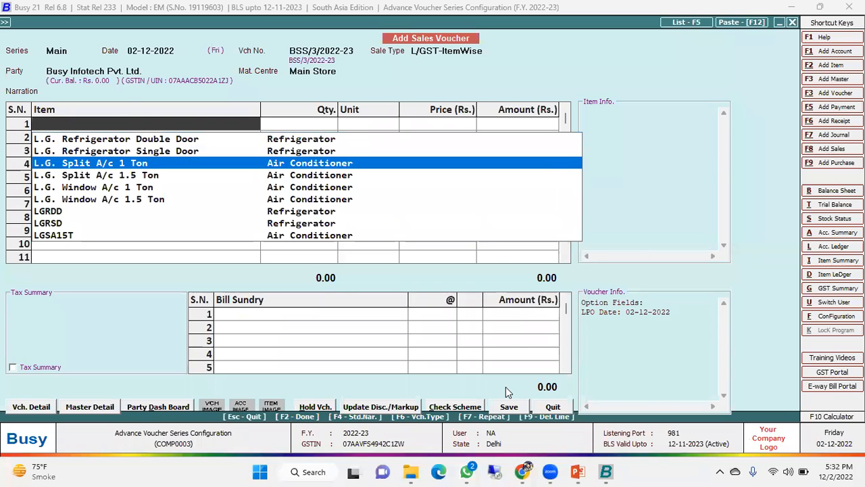
pyautogui.press('Return')
pyautogui.write('1')
pyautogui.press('Return')
pyautogui.press('Return')
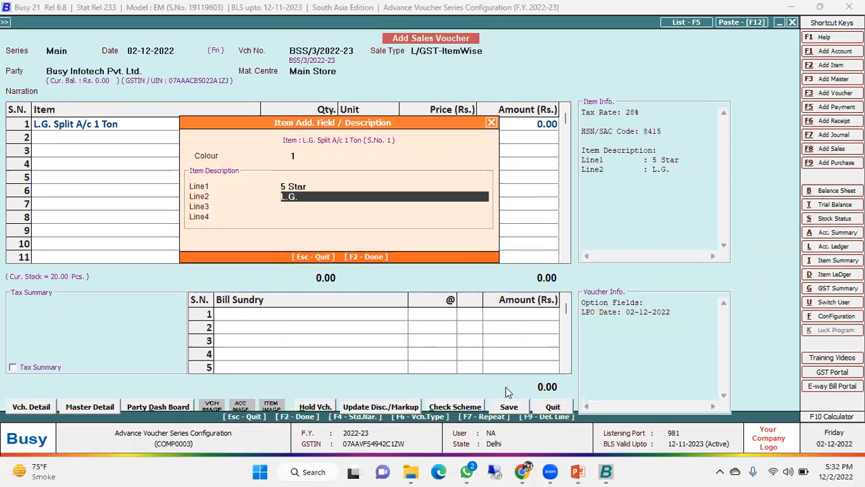
pyautogui.press('Return')
pyautogui.press('Return')
# - Enter a quantity of 1 Pcs. for the item and accept its default price of 27,990.00
pyautogui.press('Return')
pyautogui.write('1')
pyautogui.press('Return')
pyautogui.press('Return')
pyautogui.press('Return')
pyautogui.press('Return')
# - Try to set the item's price per piece to zero to test the validation
pyautogui.press('Up')
pyautogui.press('Up')
pyautogui.press('Up')
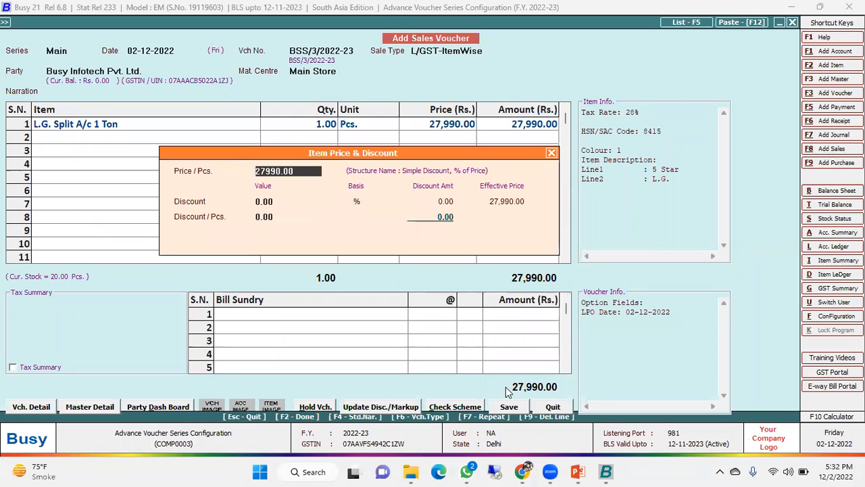
pyautogui.press('BackSpace')
pyautogui.press('Return')
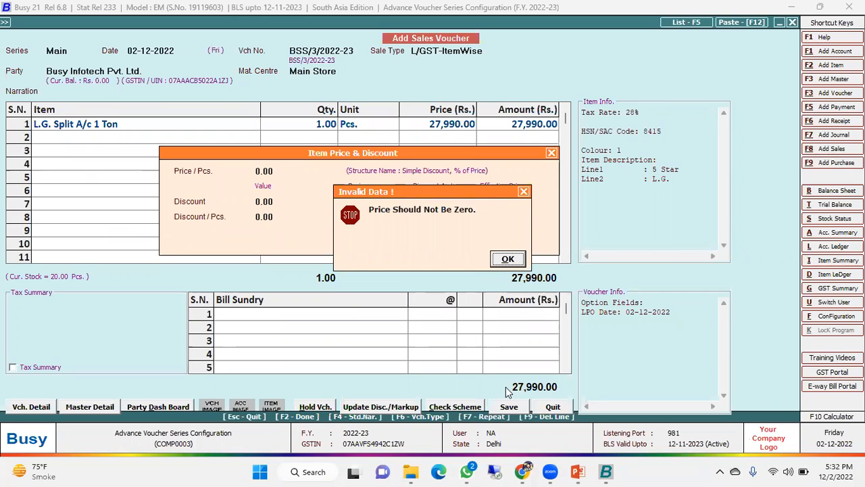
pyautogui.press('Return')
# - Leave the price and markup details and try to set the item's quantity to 0
pyautogui.press('Escape')
pyautogui.press('Escape')
pyautogui.press('Escape')
pyautogui.press('Escape')
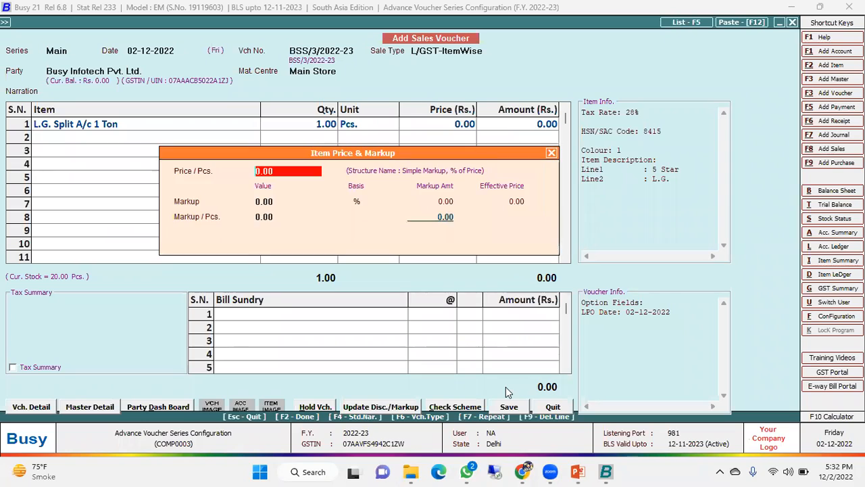
pyautogui.write('0')
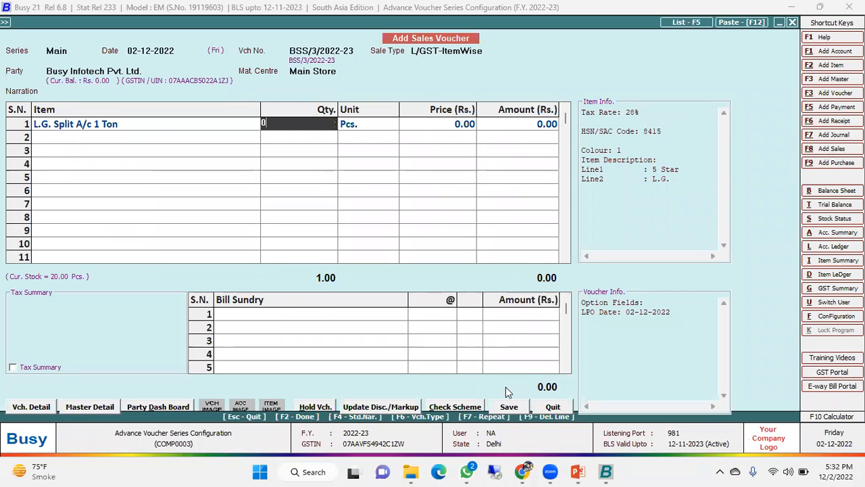
pyautogui.press('Return')
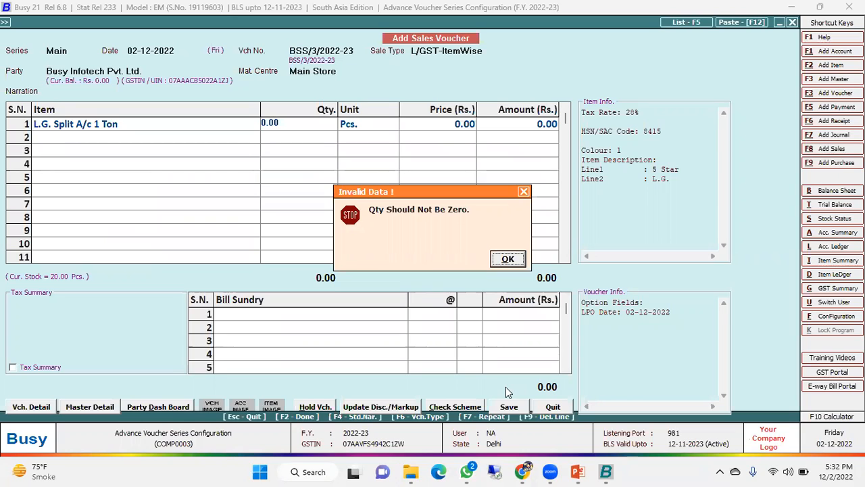
pyautogui.press('Return')
# - Set the item's quantity to 1 Pcs. and its price to 10.00, with no discount or markup
pyautogui.write('1')
pyautogui.press('Return')
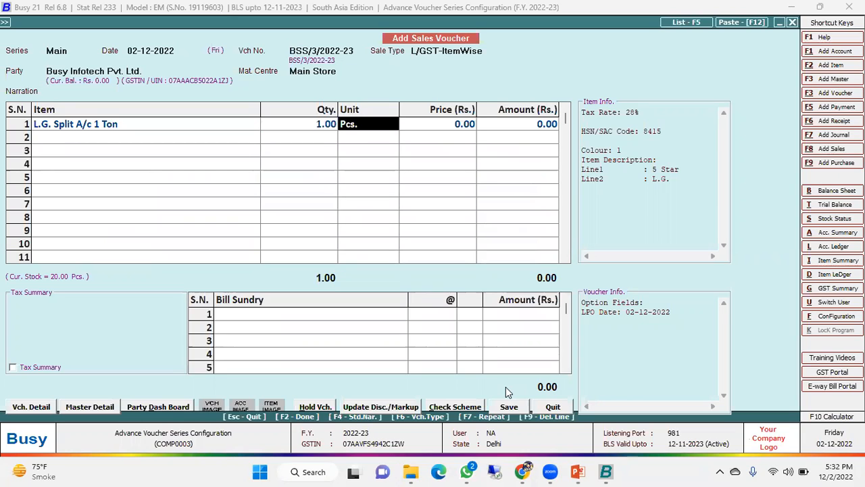
pyautogui.press('Return')
pyautogui.write('10')
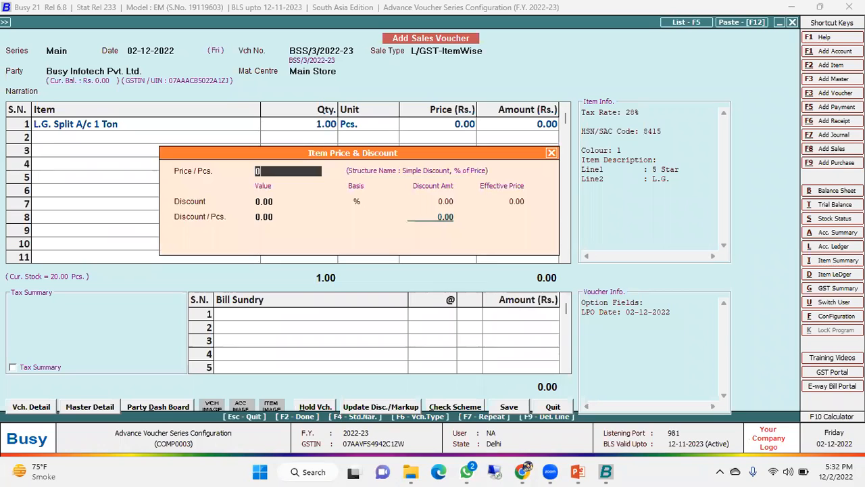
pyautogui.press('Return')
pyautogui.press('Return')
pyautogui.press('Return')
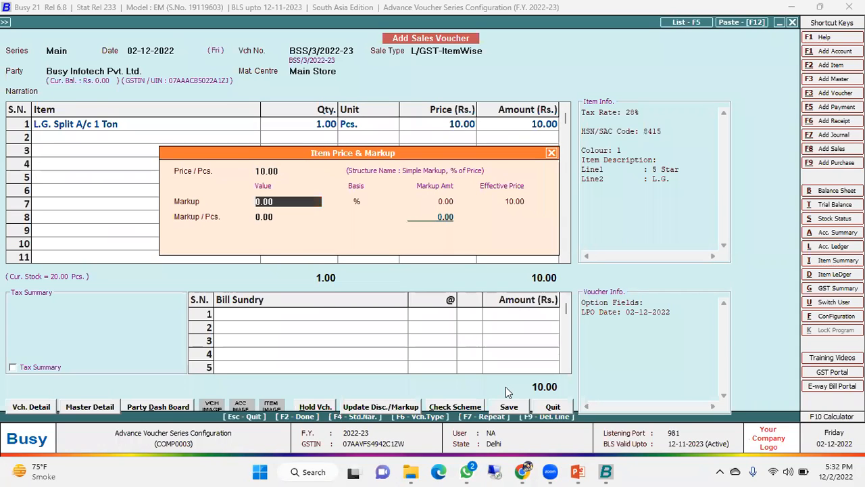
pyautogui.press('Return')
pyautogui.press('Return')
# - Try to set the item's amount to 0 to test the validation and leave the voucher unsaved
pyautogui.press('Return')
pyautogui.press('BackSpace')
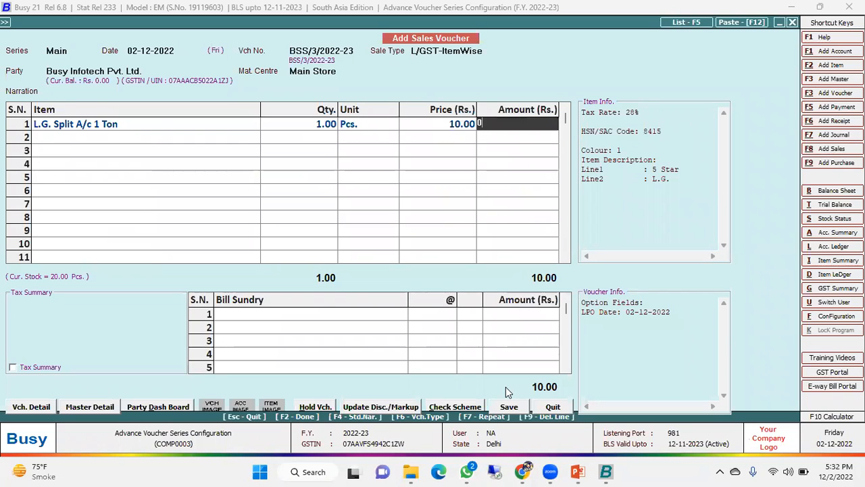
pyautogui.press('Return')
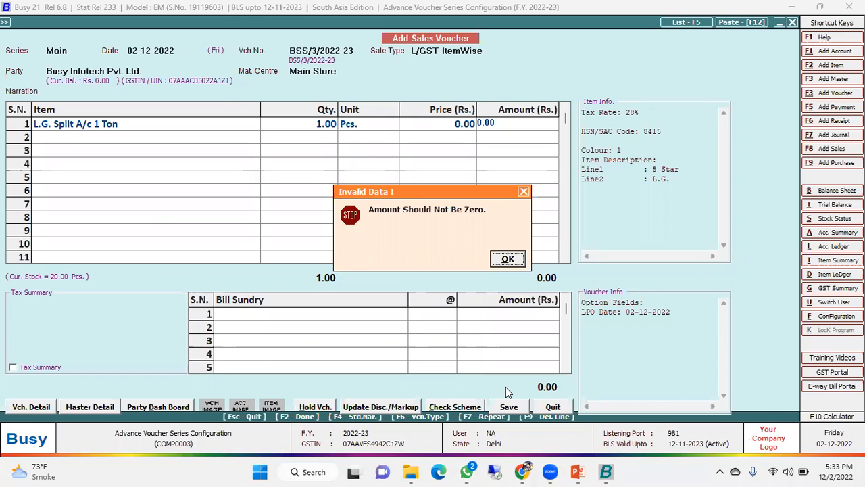
pyautogui.press('Return')
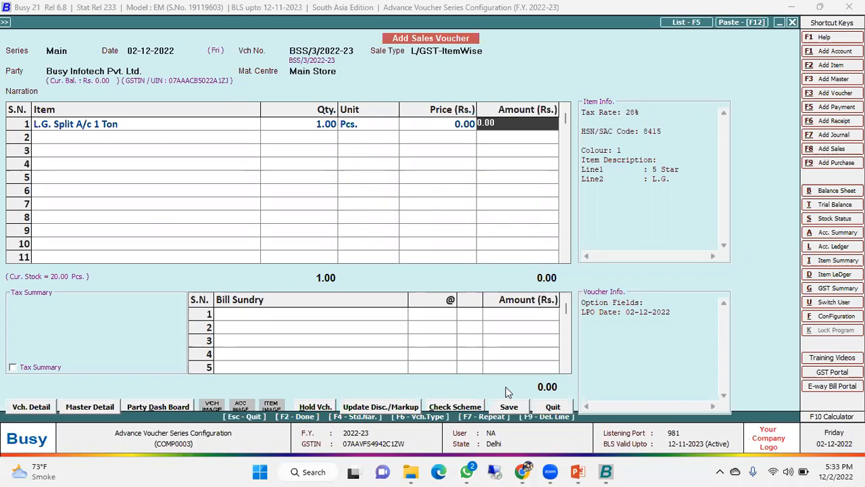
pyautogui.press('Escape')
pyautogui.press('Escape')
# - Open the Sales Main series' voucher configuration and look at the party and item dropdown filter settings
pyautogui.press('Left')
pyautogui.press('Down')
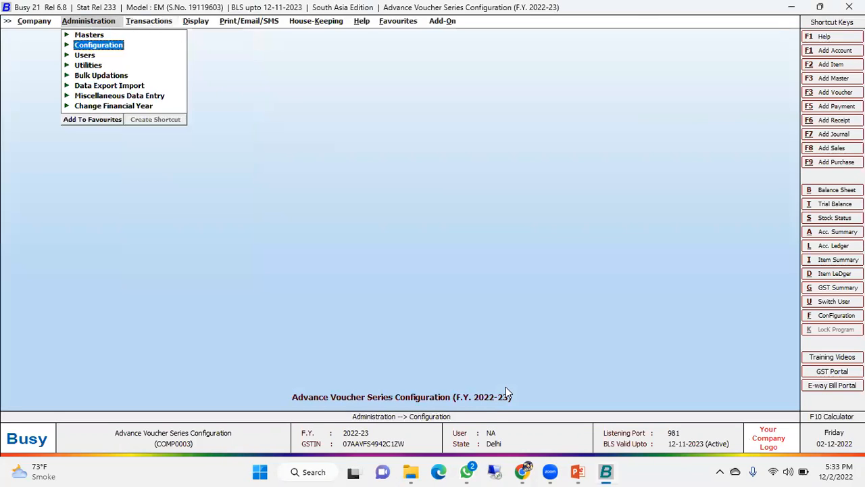
pyautogui.press('Return')
pyautogui.press('Down')
pyautogui.press('Return')
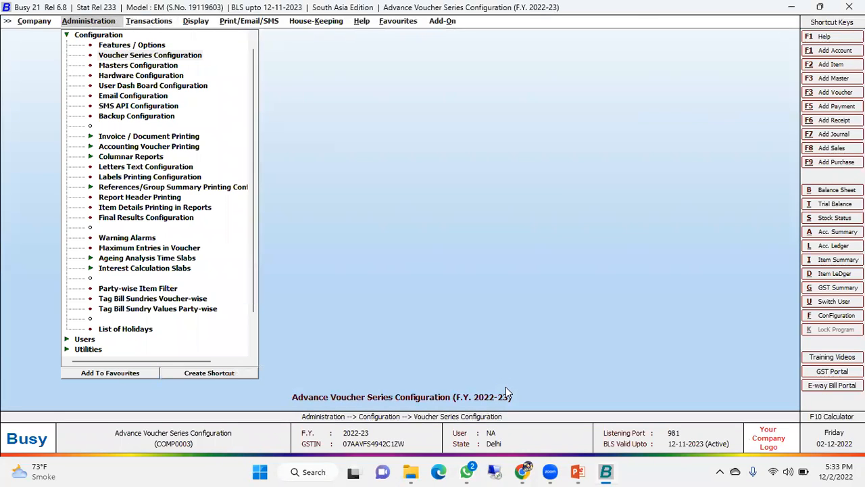
pyautogui.press('Right')
pyautogui.press('Down')
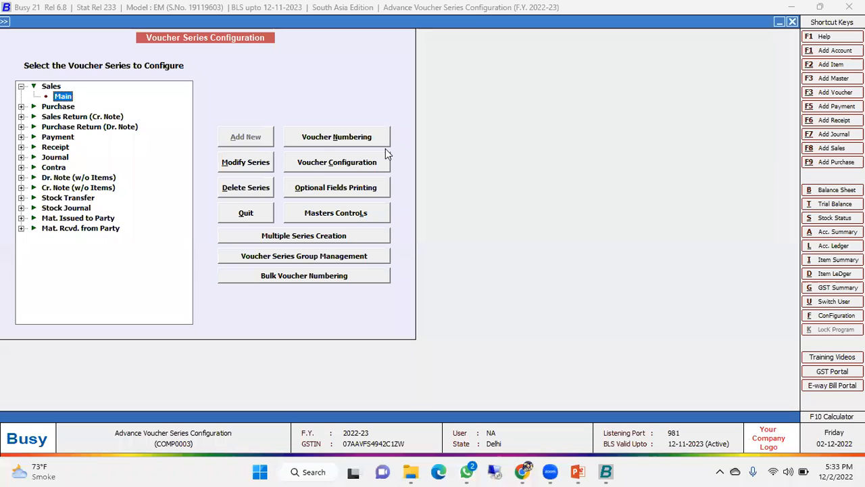
pyautogui.click(362, 161)
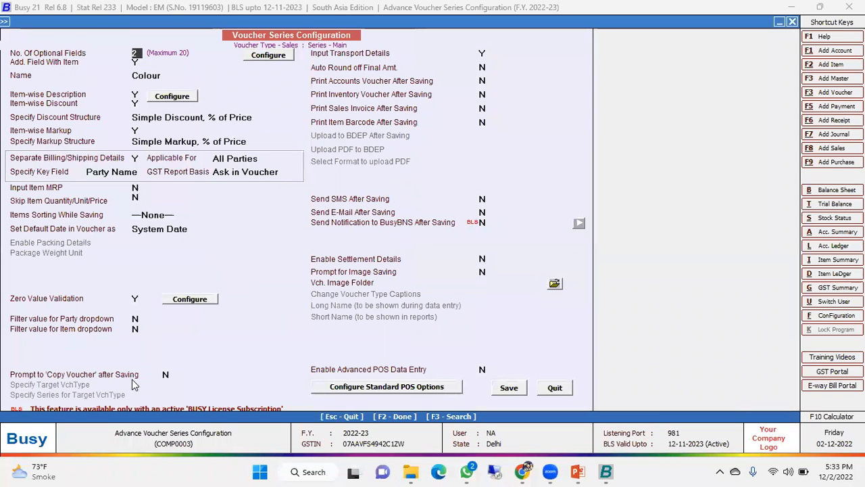
pyautogui.click(135, 326)
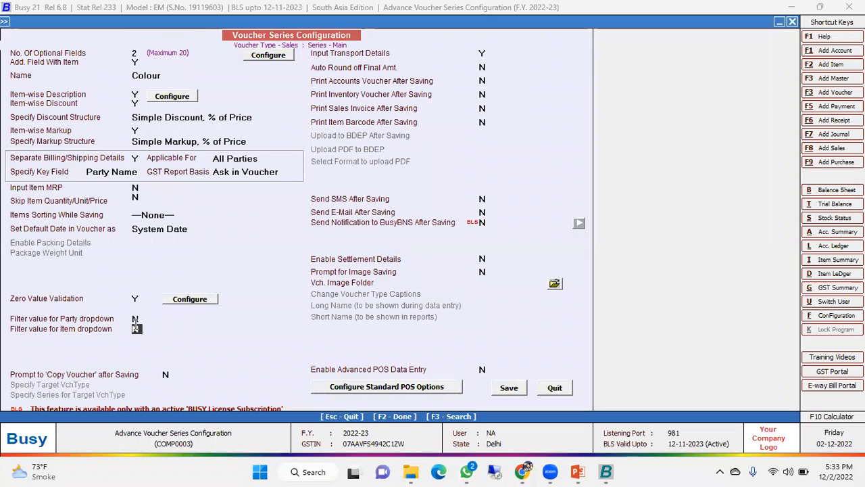
pyautogui.press('Escape')
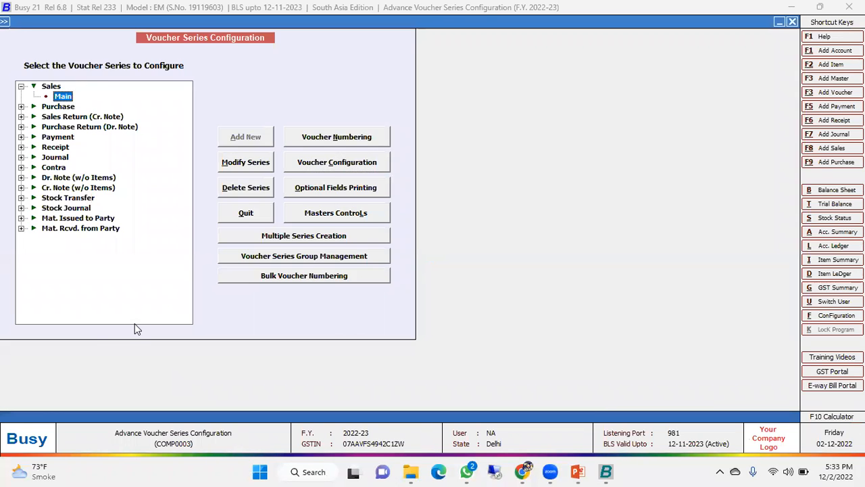
pyautogui.press('Escape')
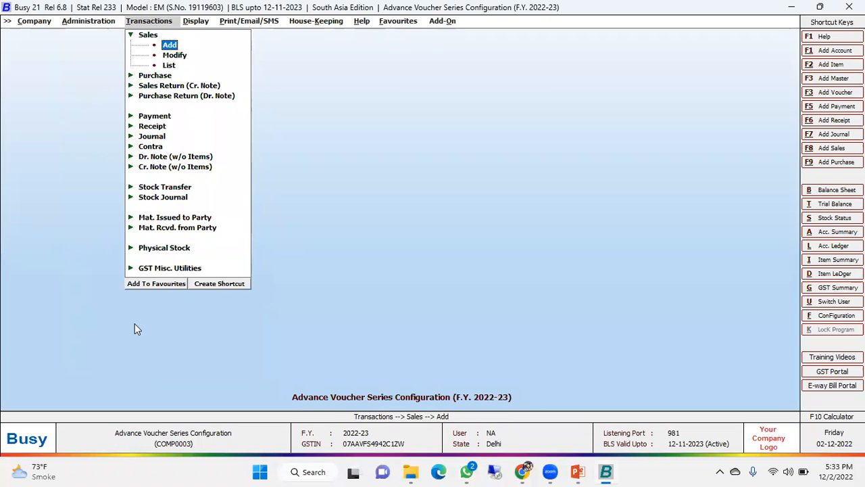
# - Start a sales voucher, choose All in One (India) Limited as the party, and reopen the unfiltered party list
pyautogui.press('Return')
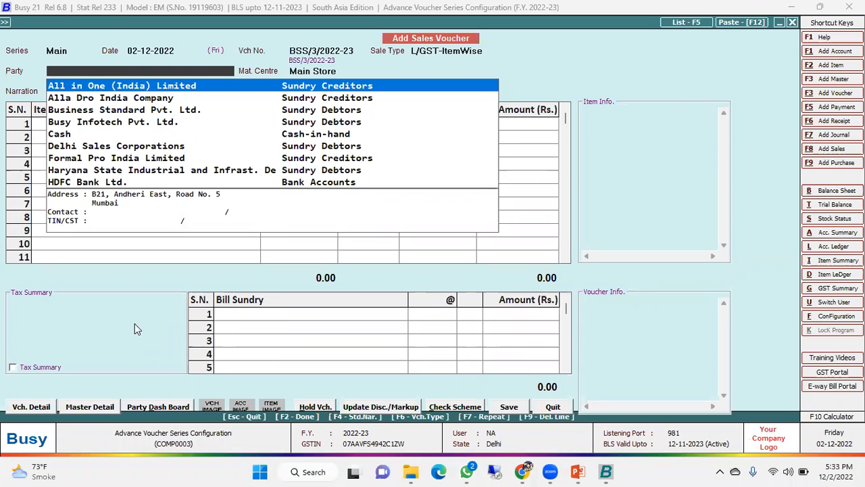
pyautogui.press('Return')
pyautogui.press('Return')
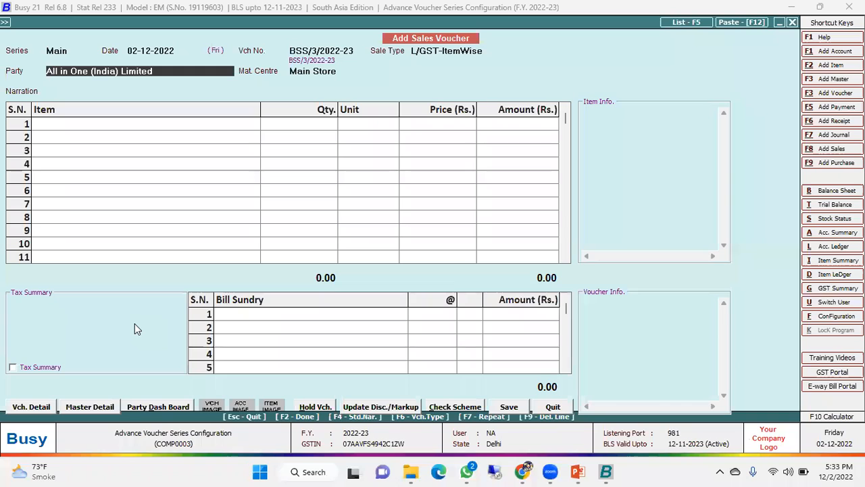
pyautogui.press('space')
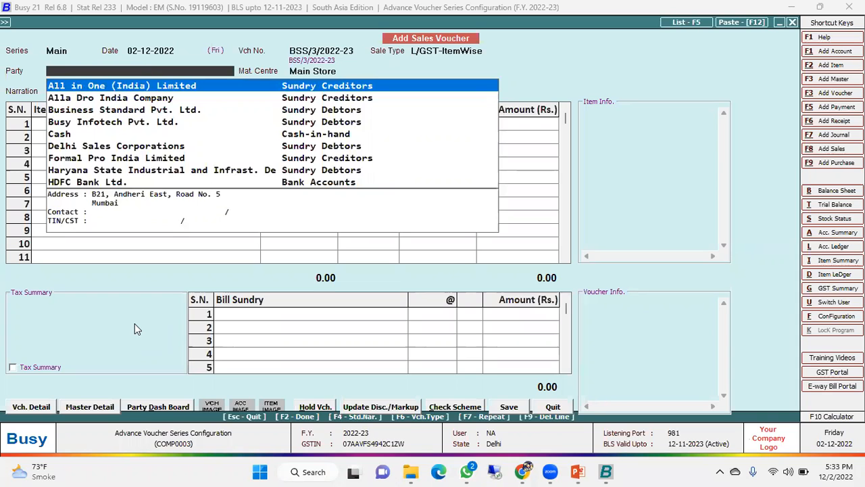
# - Choose Alla Dro India Company as the party and check its group in the account master
pyautogui.press('Down')
pyautogui.press('Return')
pyautogui.press('Return')
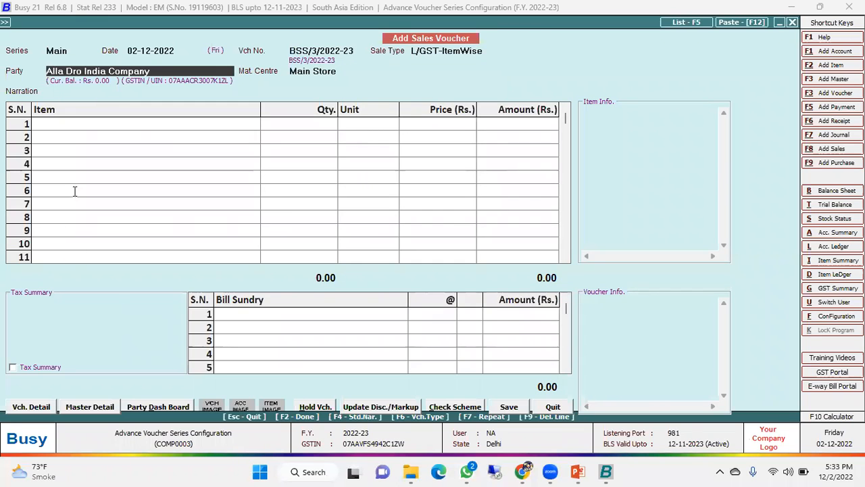
pyautogui.hotkey('alt', 'm')
pyautogui.moveTo(140, 105); pyautogui.dragTo(115, 105)
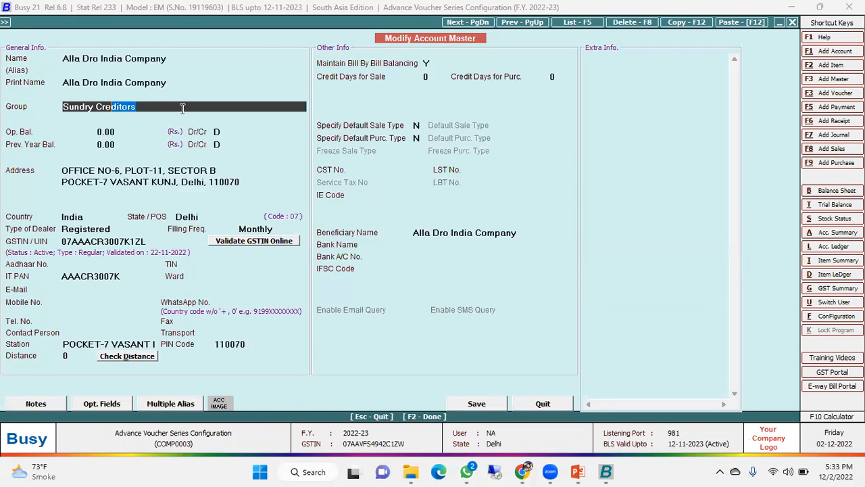
pyautogui.press('Escape')
# - Choose Business Standard Pvt. Ltd. as the party and copy its group name, Sundry Debtors, from its account master
pyautogui.press('space')
pyautogui.press('Down')
pyautogui.press('Down')
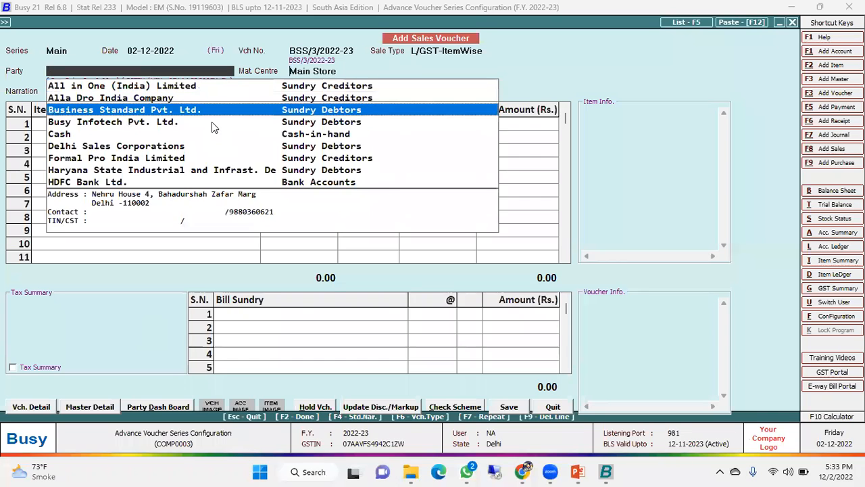
pyautogui.press('Return')
pyautogui.press('Return')
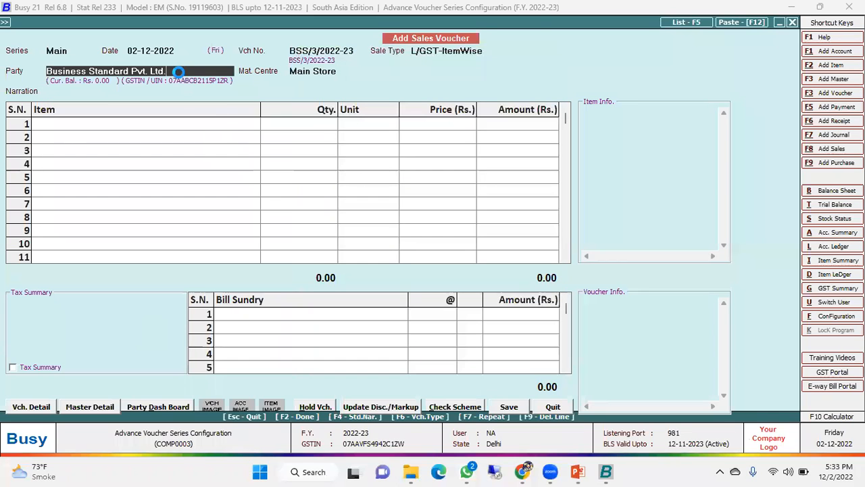
pyautogui.hotkey('alt', 'm')
pyautogui.click(145, 107)
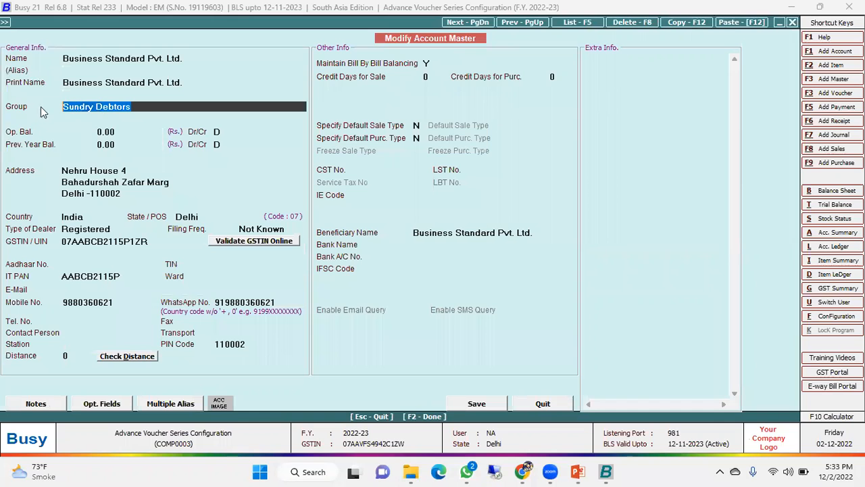
pyautogui.rightClick(97, 107)
pyautogui.click(134, 154)
pyautogui.press('Escape')
# - Quit the sales voucher and enable the party dropdown filter in the Sales Main series' voucher configuration
pyautogui.press('Escape')
pyautogui.press('Return')
pyautogui.press('Left')
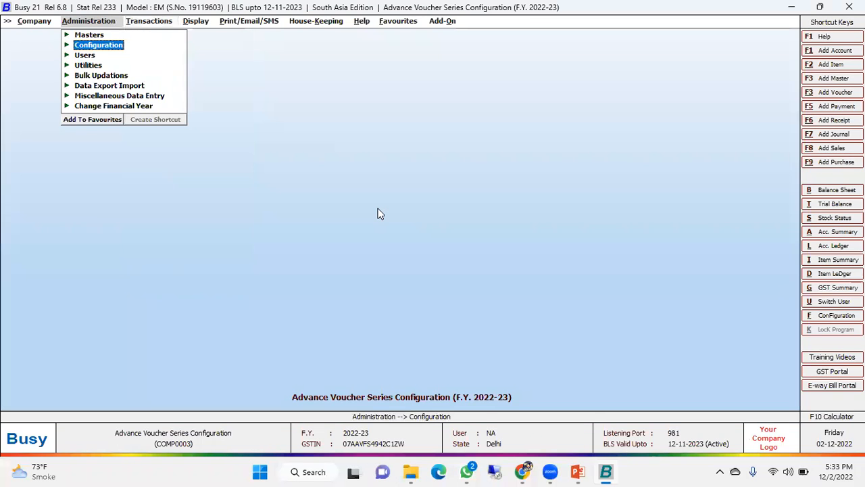
pyautogui.press('Return')
pyautogui.press('Return')
pyautogui.press('Down')
pyautogui.press('Down')
pyautogui.press('Down')
pyautogui.press('Up')
pyautogui.press('Escape')
pyautogui.press('Down')
pyautogui.press('Return')
pyautogui.press('Right')
pyautogui.press('Down')
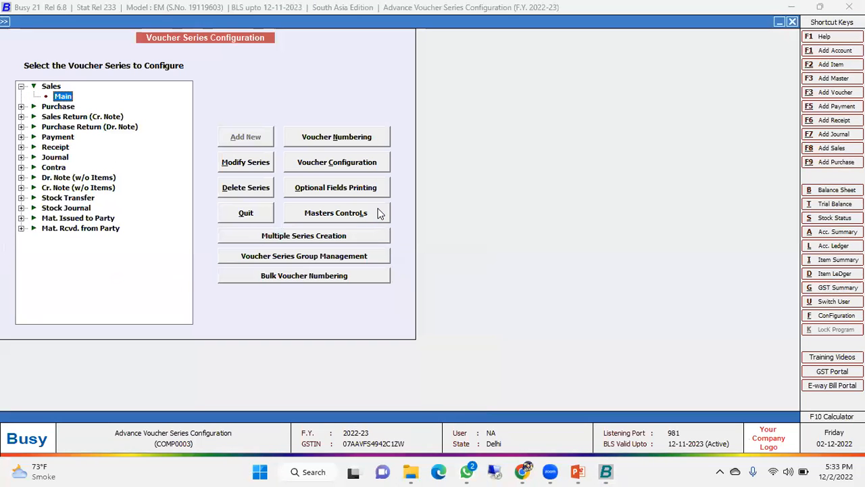
pyautogui.click(365, 168)
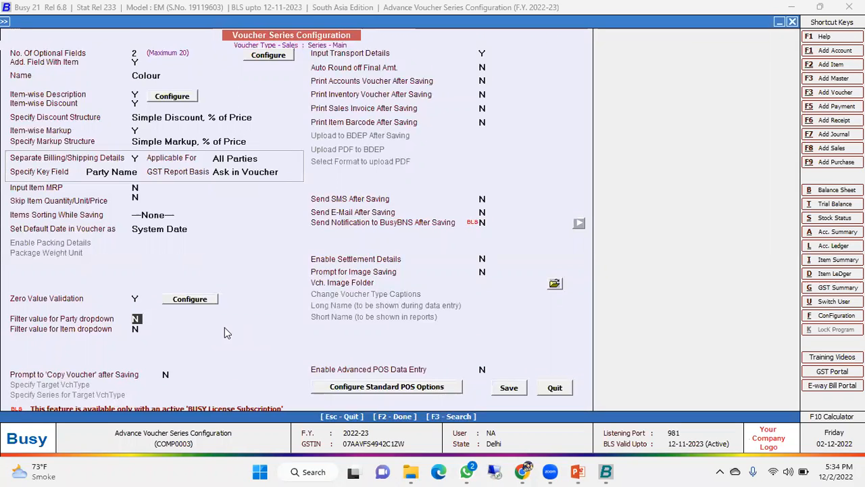
pyautogui.press('y')
pyautogui.press('Return')
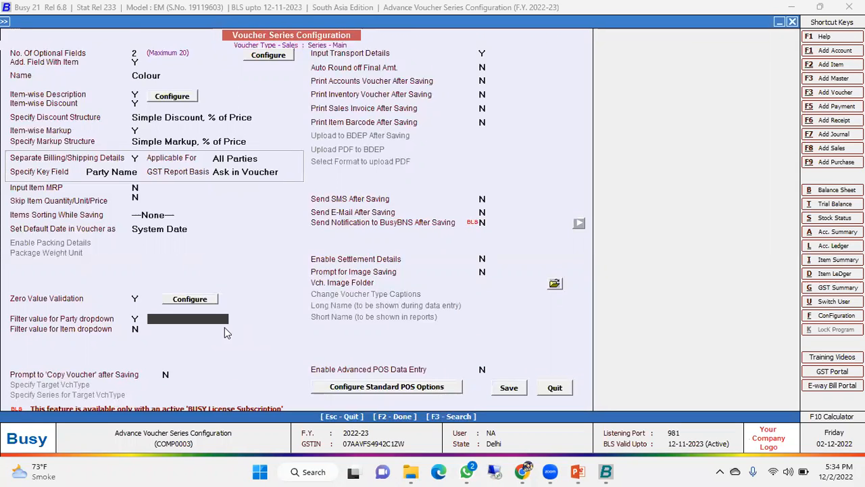
# - Set the party dropdown filter value to Sundry Debtors and save the voucher configuration
pyautogui.write('Sundry Debtors')
pyautogui.press('Return')
pyautogui.click(507, 391)
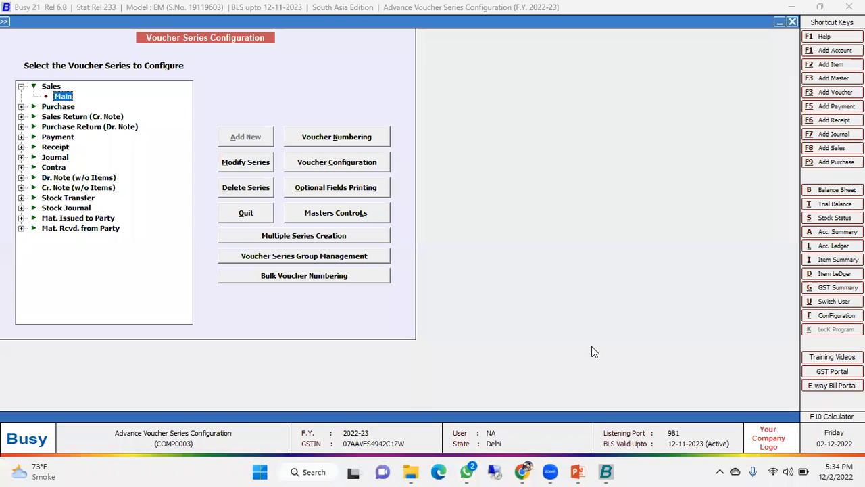
# - Start a new sales voucher, examine which parties and account groups the filtered party list offers, and leave the voucher
pyautogui.press('Escape')
pyautogui.press('Right')
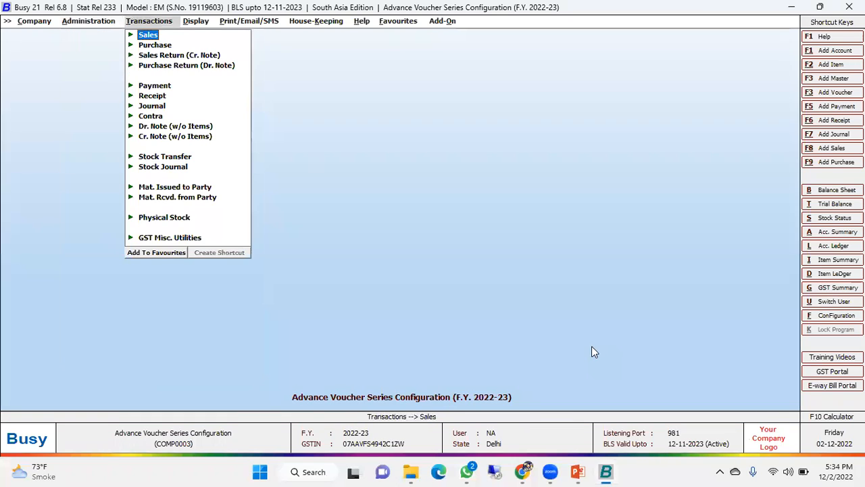
pyautogui.press('Return')
pyautogui.press('Return')
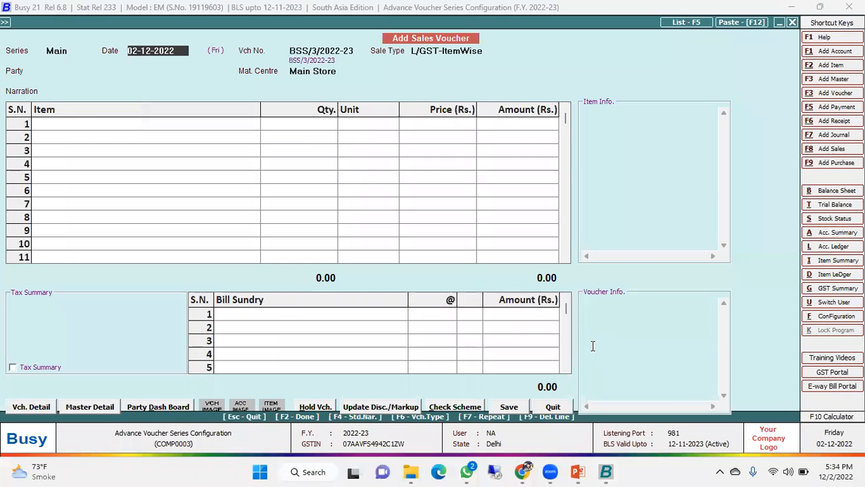
pyautogui.press('Return')
pyautogui.press('Down')
pyautogui.press('Down')
pyautogui.press('Down')
pyautogui.press('Down')
pyautogui.press('Down')
pyautogui.press('Down')
pyautogui.press('Down')
pyautogui.press('Down')
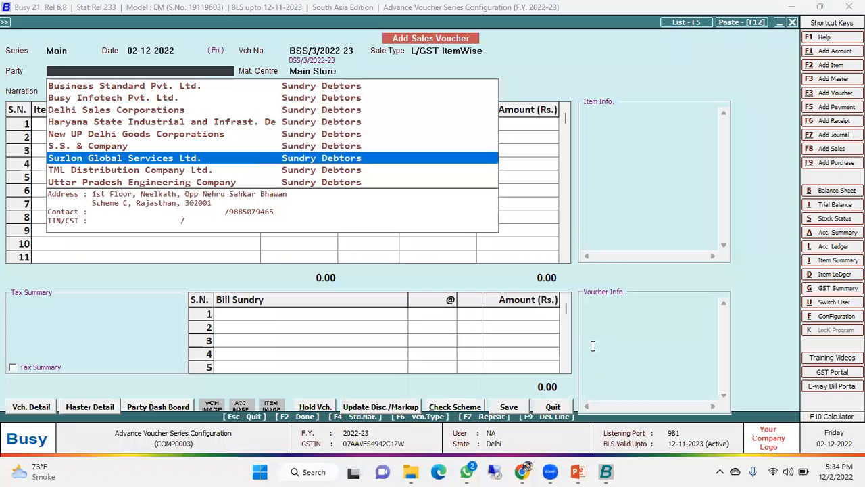
pyautogui.press('Up')
pyautogui.press('Up')
pyautogui.press('Up')
pyautogui.press('Up')
pyautogui.press('Up')
pyautogui.press('Up')
pyautogui.press('Up')
pyautogui.press('Up')
pyautogui.press('Down')
pyautogui.press('Down')
pyautogui.press('Down')
pyautogui.press('Down')
pyautogui.press('Down')
pyautogui.press('Down')
pyautogui.press('Down')
pyautogui.press('Down')
pyautogui.press('Up')
pyautogui.press('Up')
pyautogui.press('Up')
pyautogui.press('Up')
pyautogui.press('Up')
pyautogui.press('Up')
pyautogui.press('Up')
pyautogui.press('Up')
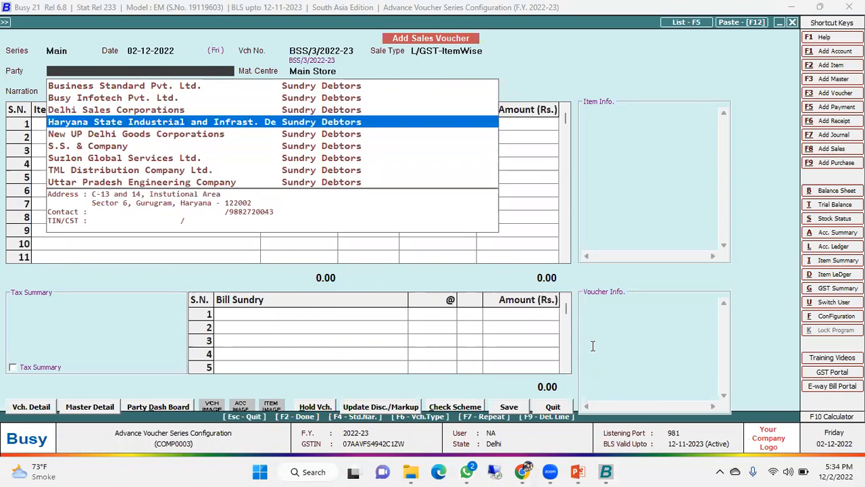
pyautogui.press('Escape')
pyautogui.press('Escape')
pyautogui.press('Return')
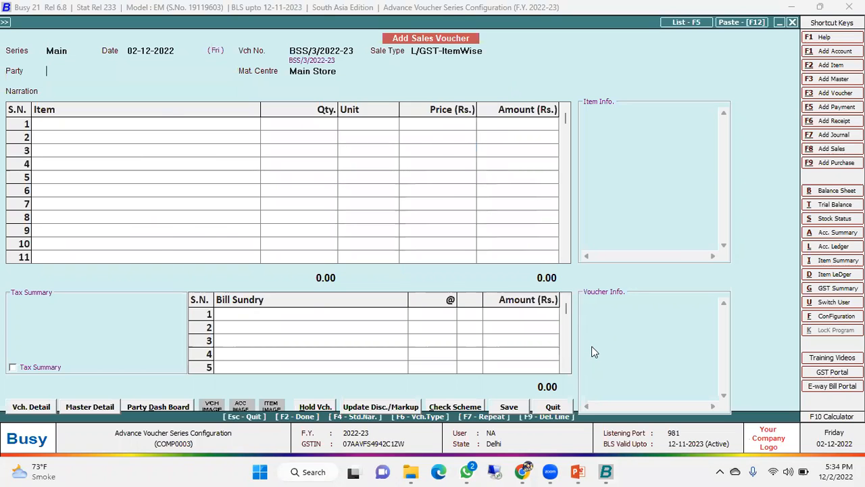
# - Reopen the Sales Main series' voucher configuration and enable the prompt to copy the voucher after saving
pyautogui.press('Return')
pyautogui.press('Return')
pyautogui.press('Down')
pyautogui.press('Down')
pyautogui.press('Down')
pyautogui.press('Down')
pyautogui.press('Up')
pyautogui.press('Up')
pyautogui.press('Up')
pyautogui.press('Escape')
pyautogui.press('Down')
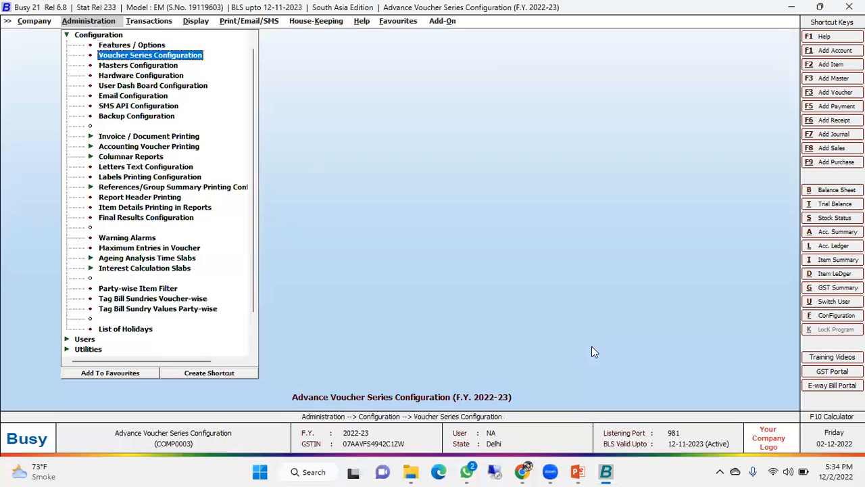
pyautogui.press('Return')
pyautogui.click(345, 162)
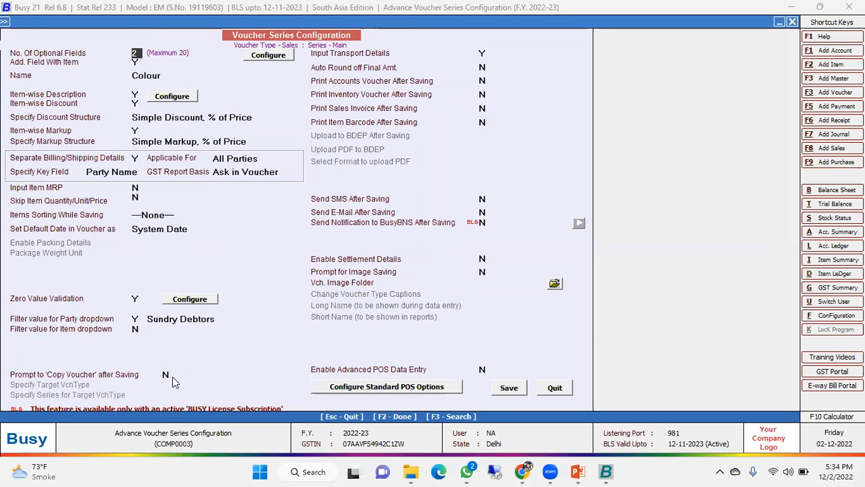
pyautogui.click(169, 374)
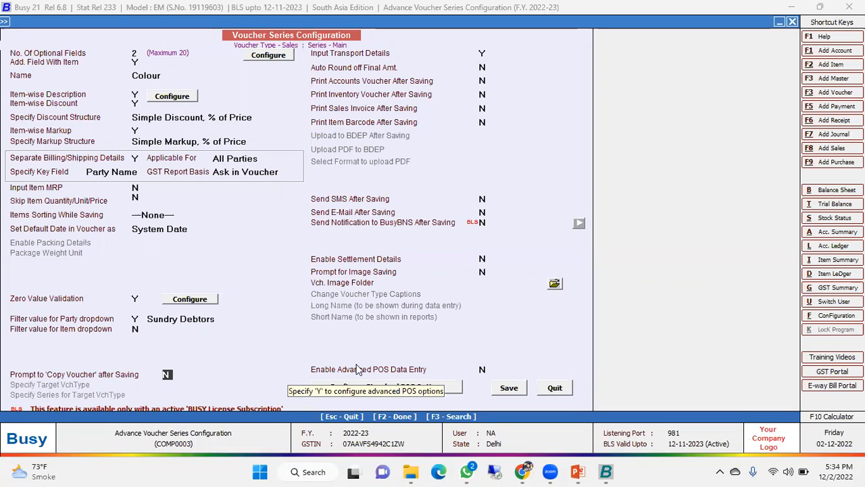
pyautogui.press('y')
pyautogui.press('Return')
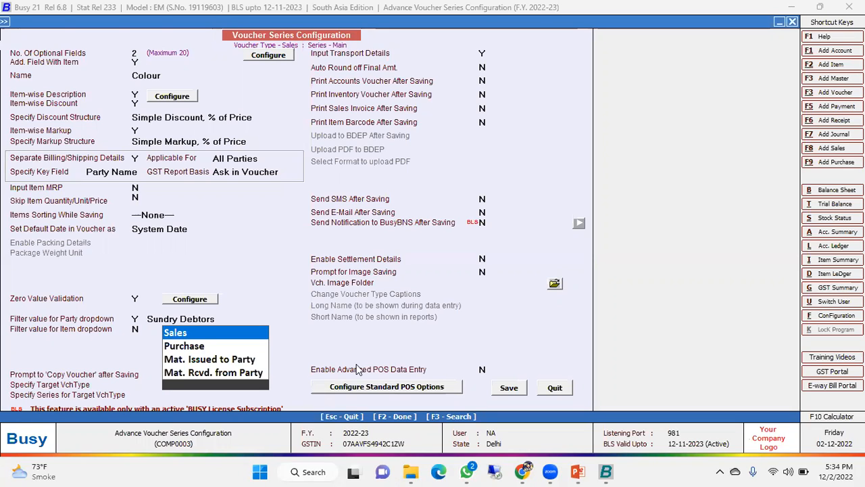
# - Set the copy's target voucher type to Purchase with series Main, then save and close the configuration
pyautogui.press('Down')
pyautogui.press('Down')
pyautogui.press('Down')
pyautogui.press('Up')
pyautogui.press('Up')
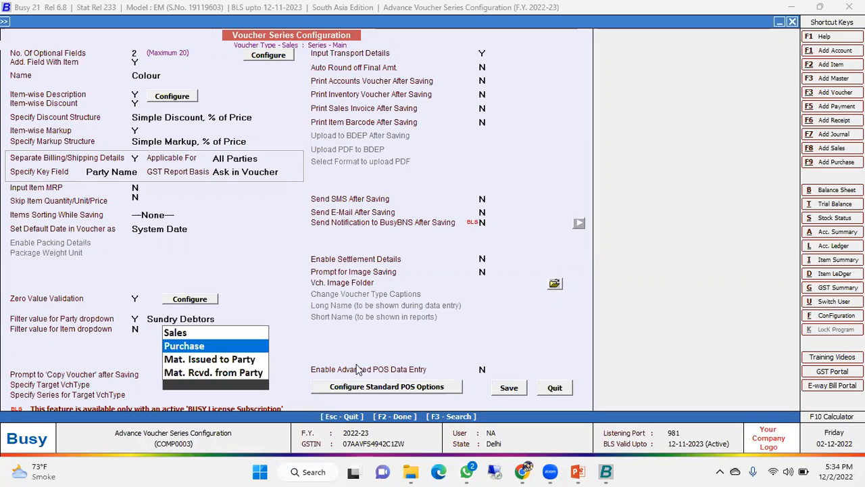
pyautogui.press('Return')
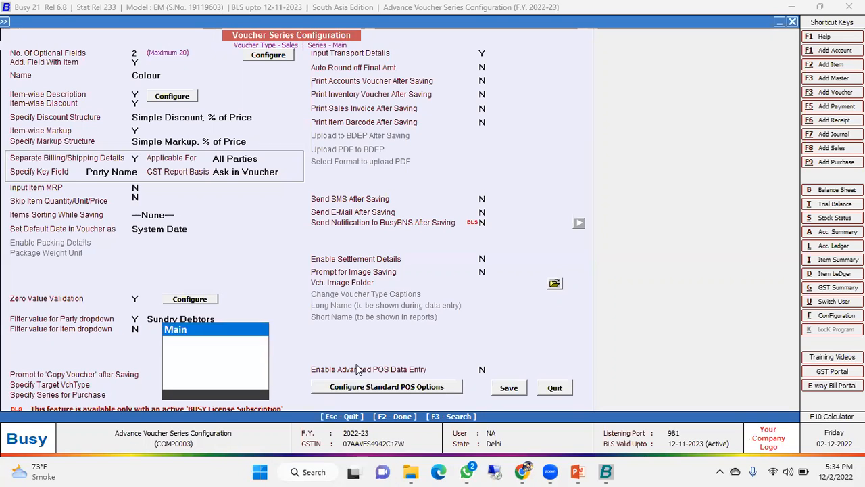
pyautogui.press('Return')
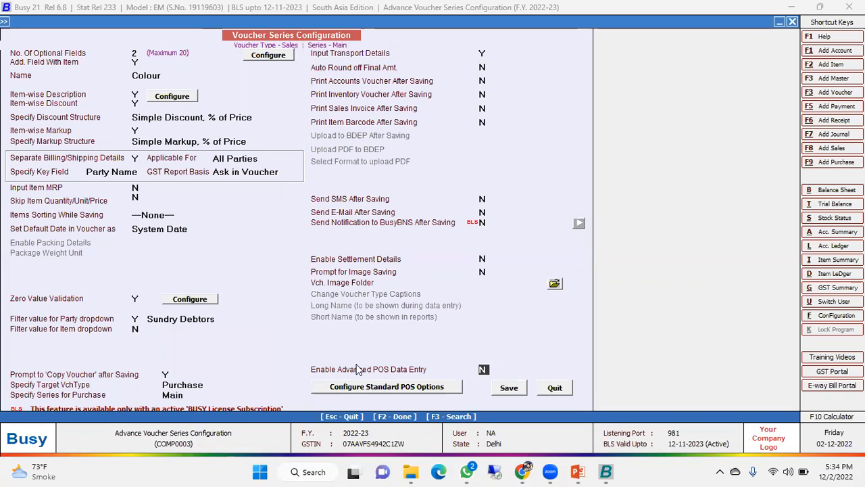
pyautogui.click(509, 389)
pyautogui.press('Escape')
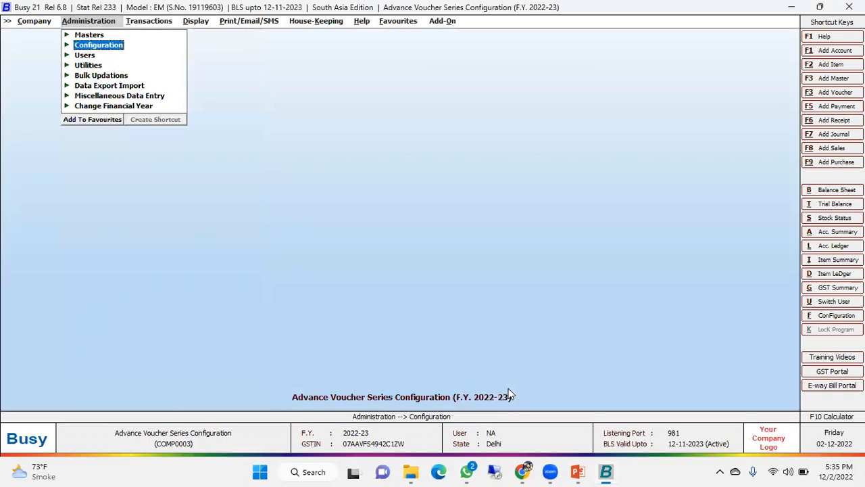
# - Start a new sales voucher in the Main series dated 02-12-2022 with Busy Infotech Pvt. Ltd. as the party
pyautogui.press('Right')
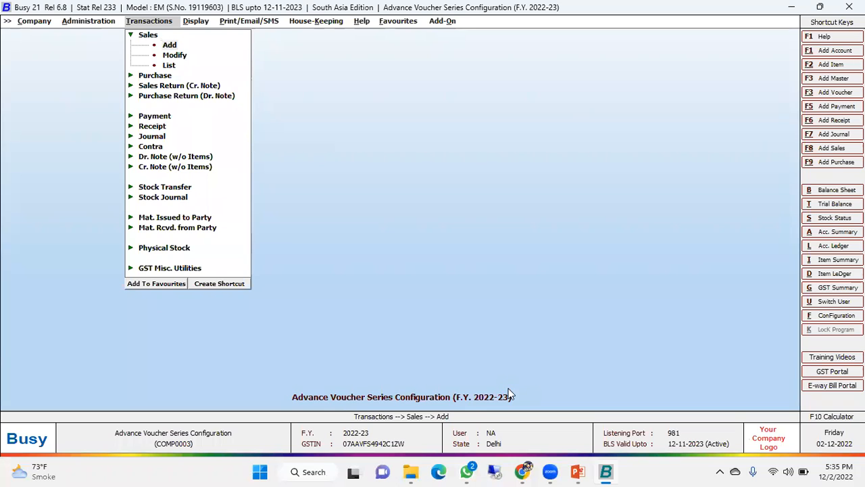
pyautogui.press('Return')
pyautogui.press('Down')
pyautogui.press('Down')
pyautogui.press('Up')
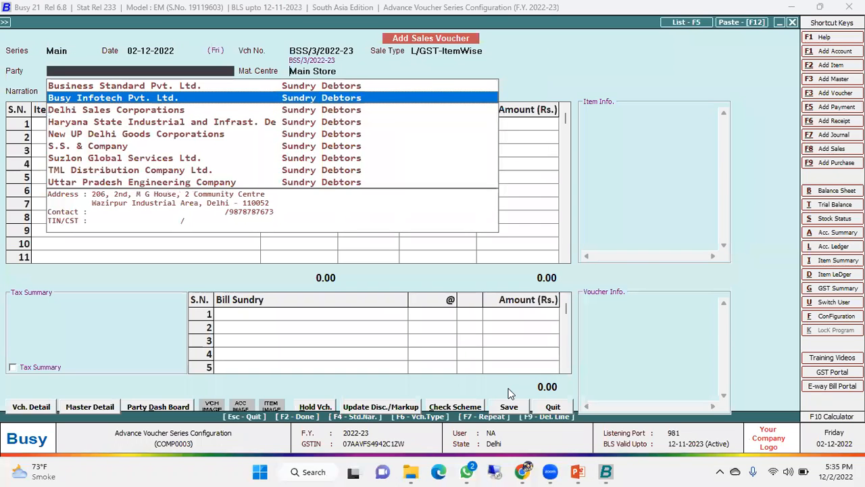
pyautogui.press('Return')
# - Accept the sales voucher's default details and optional fields, leaving LPO No. blank and keeping LPO Date 02-12-2022
pyautogui.press('Return')
pyautogui.press('Return')
pyautogui.press('Return')
pyautogui.press('Return')
pyautogui.press('Return')
pyautogui.press('Return')
pyautogui.press('Return')
pyautogui.press('Return')
pyautogui.press('Return')
pyautogui.press('Return')
pyautogui.press('Return')
pyautogui.press('Return')
pyautogui.press('Return')
pyautogui.press('Return')
pyautogui.press('Return')
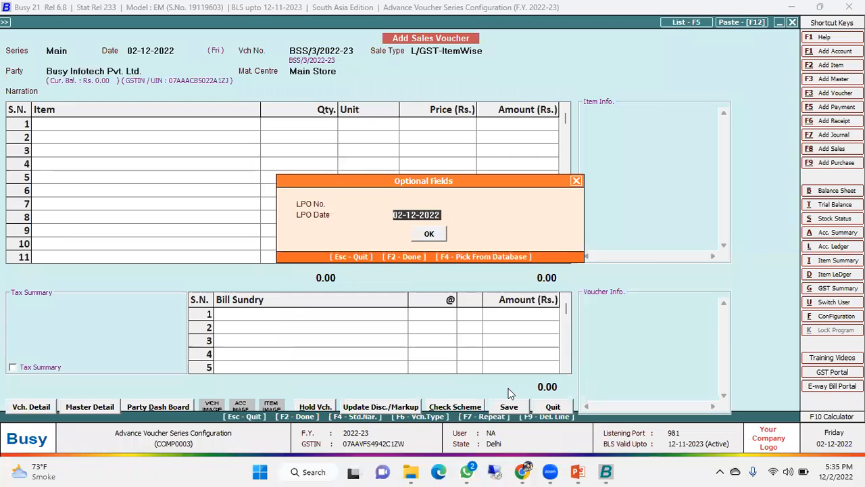
pyautogui.press('Return')
pyautogui.press('F2')
# - Add L.G. Split A/c 1.5 Ton as the voucher's first item with colour 1 and quantity 1
pyautogui.press('Left')
pyautogui.press('space')
pyautogui.press('Down')
pyautogui.press('Down')
pyautogui.press('Down')
pyautogui.press('Return')
pyautogui.write('1')
pyautogui.press('Return')
pyautogui.press('Return')
pyautogui.press('Return')
pyautogui.press('Return')
pyautogui.press('Return')
pyautogui.write('1')
pyautogui.press('Return')
pyautogui.press('Return')
pyautogui.press('Return')
pyautogui.press('Return')
pyautogui.press('Return')
pyautogui.press('Return')
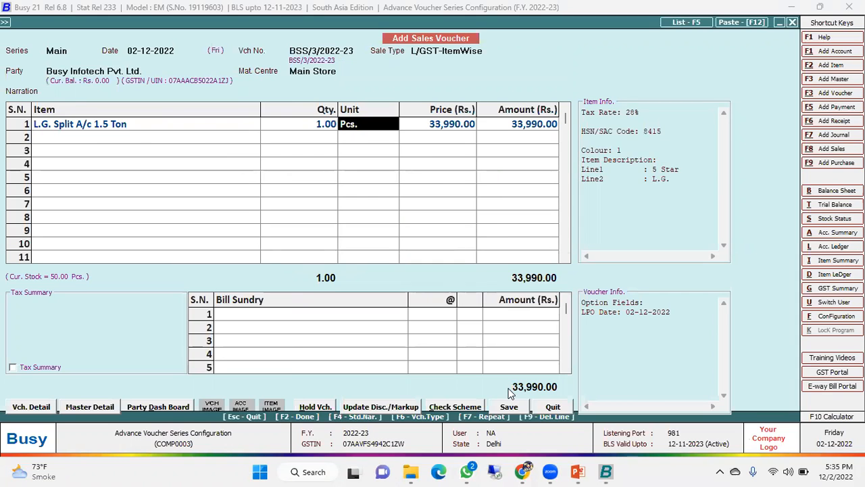
# - Accept the split A/c line's default unit, price and GST amounts, and save the sales voucher
pyautogui.press('Return')
pyautogui.press('Return')
pyautogui.press('Return')
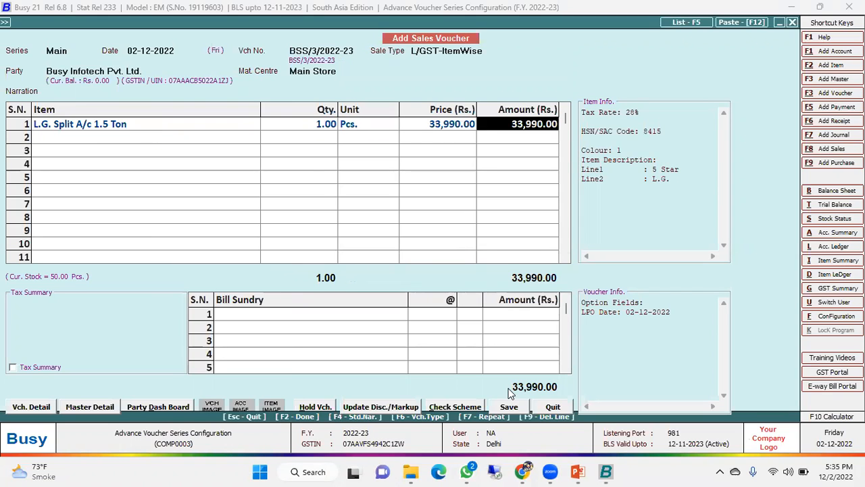
pyautogui.press('Return')
pyautogui.press('Return')
pyautogui.press('Return')
pyautogui.press('Return')
pyautogui.press('Return')
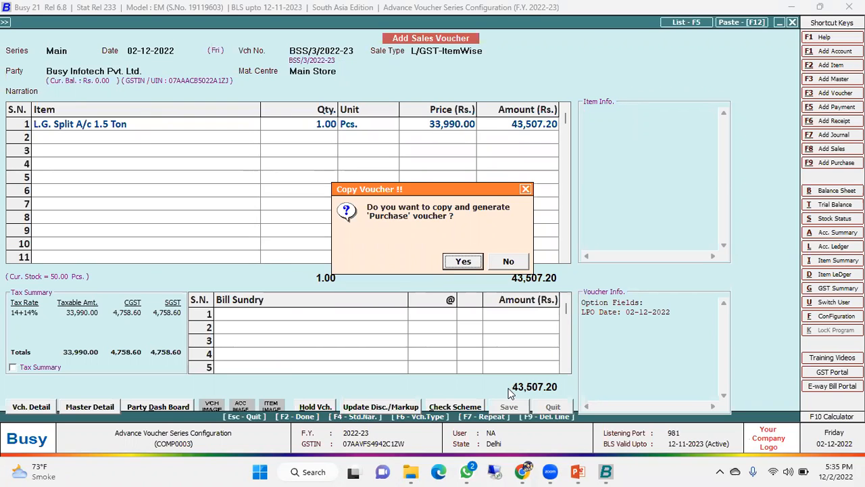
# - Copy the sale into a Main series purchase voucher with Cash as the party, accepting a tax invoice for an unregistered party
pyautogui.press('Return')
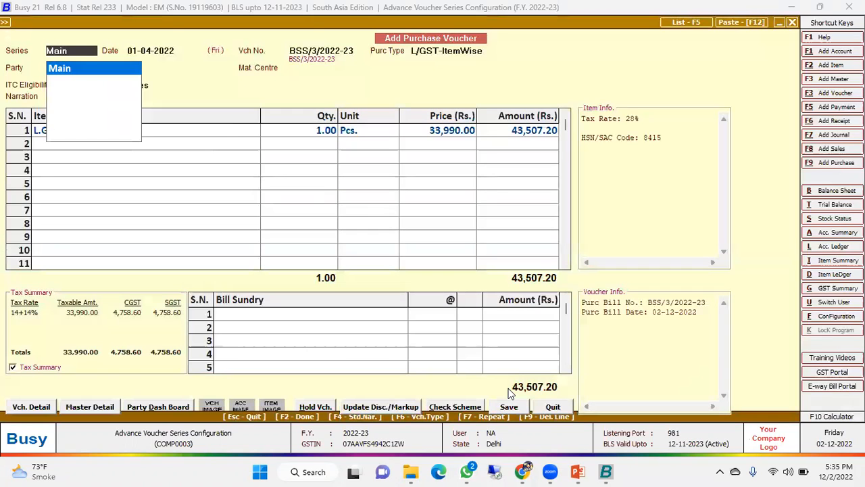
pyautogui.press('Return')
pyautogui.press('Return')
pyautogui.press('Return')
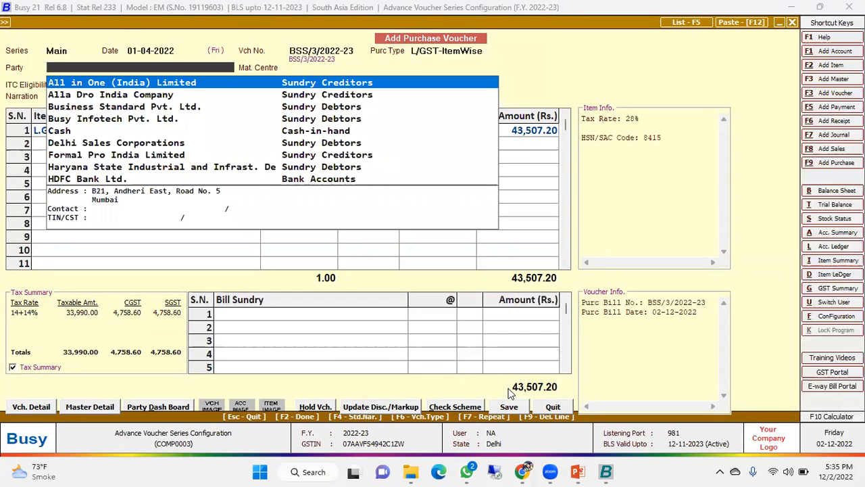
pyautogui.write('c')
pyautogui.press('Return')
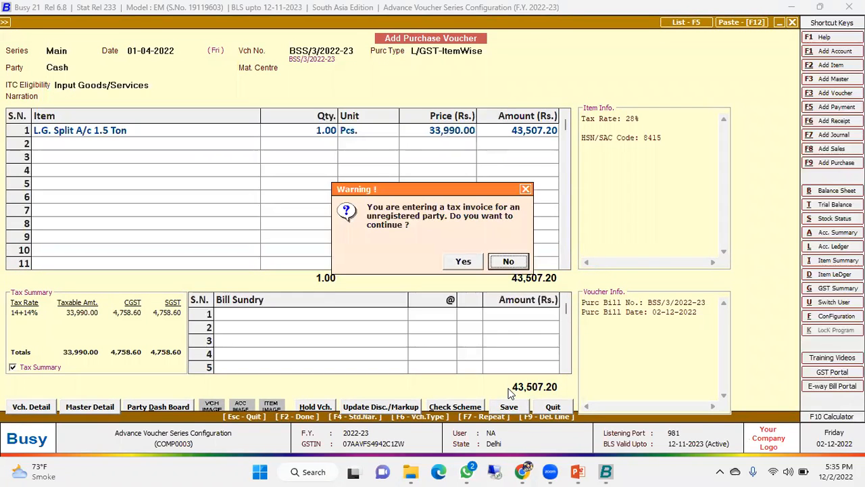
pyautogui.press('Left')
pyautogui.press('Return')
# - Leave the purchase voucher and the blank sales voucher that follows it
pyautogui.press('F8')
pyautogui.press('Left')
pyautogui.press('Return')
pyautogui.press('Escape')
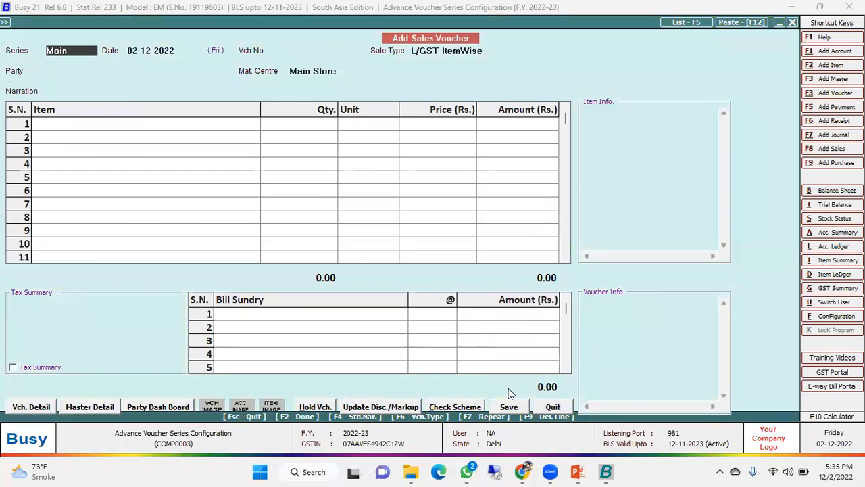
pyautogui.press('Escape')
# - Open the voucher configuration of the Main sales series
pyautogui.press('Return')
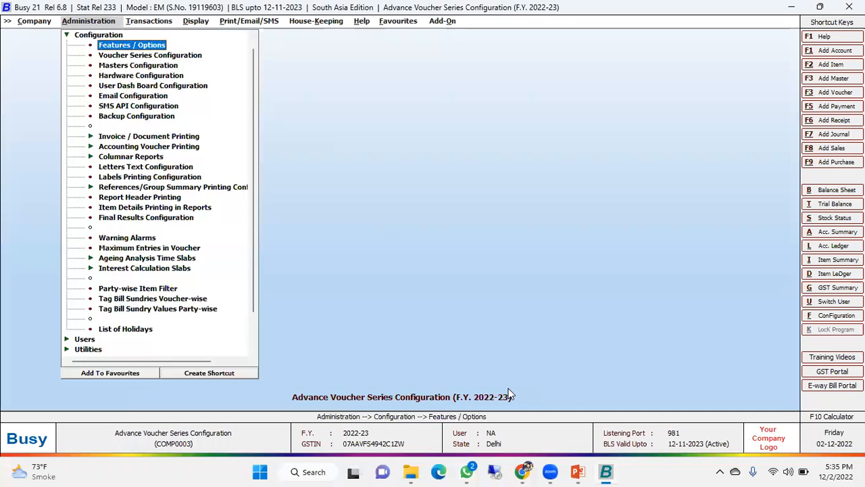
pyautogui.press('Down')
pyautogui.press('Return')
pyautogui.press('Up')
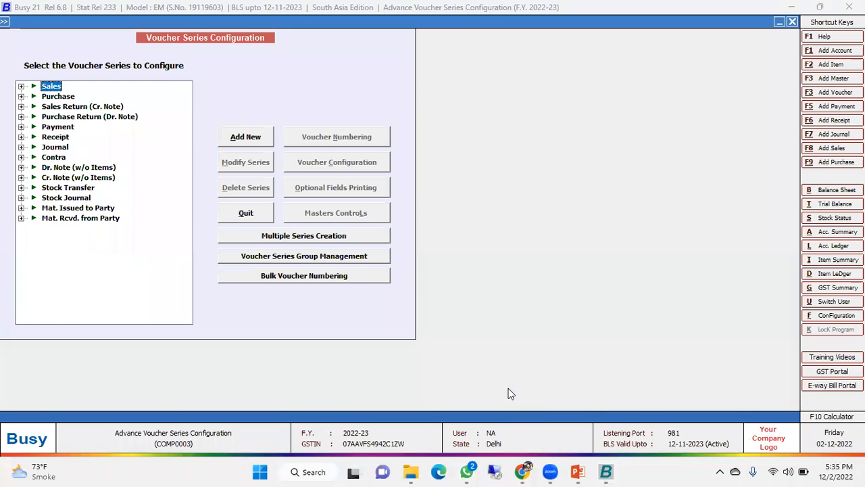
pyautogui.press('Return')
pyautogui.click(345, 173)
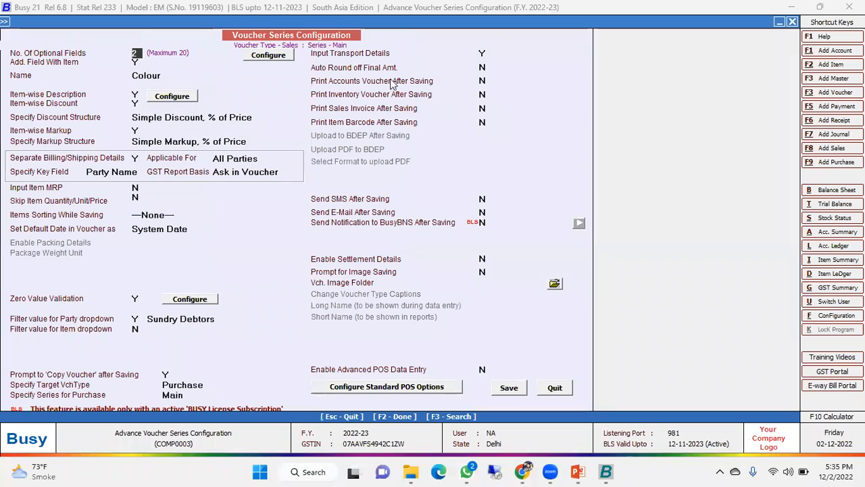
# - Enable Auto Round off Final Amt. for the Main sales series and open its round-off options
pyautogui.click(488, 54)
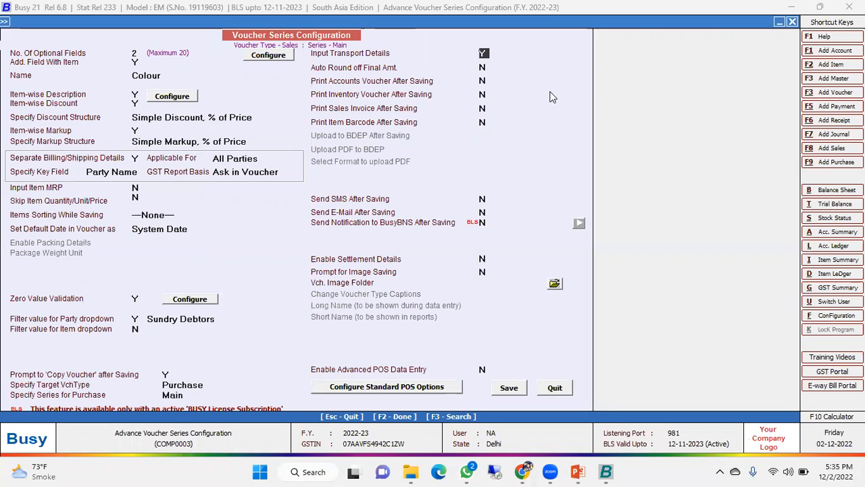
pyautogui.press('Return')
pyautogui.press('y')
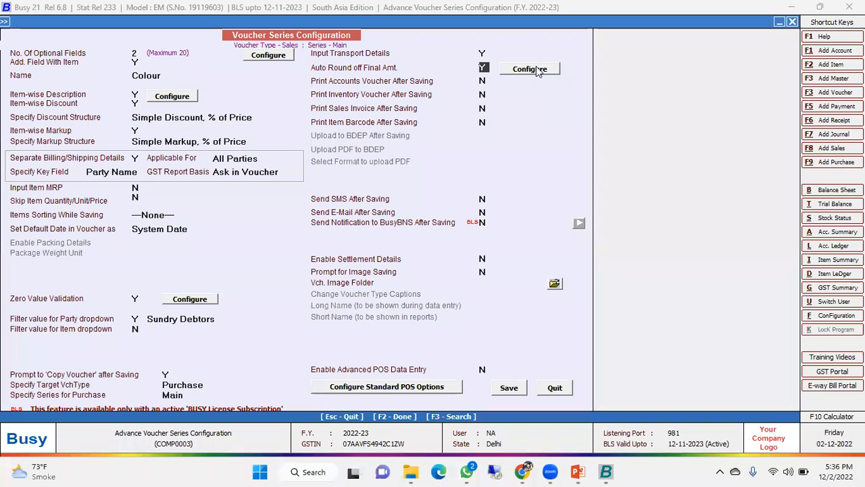
pyautogui.click(537, 71)
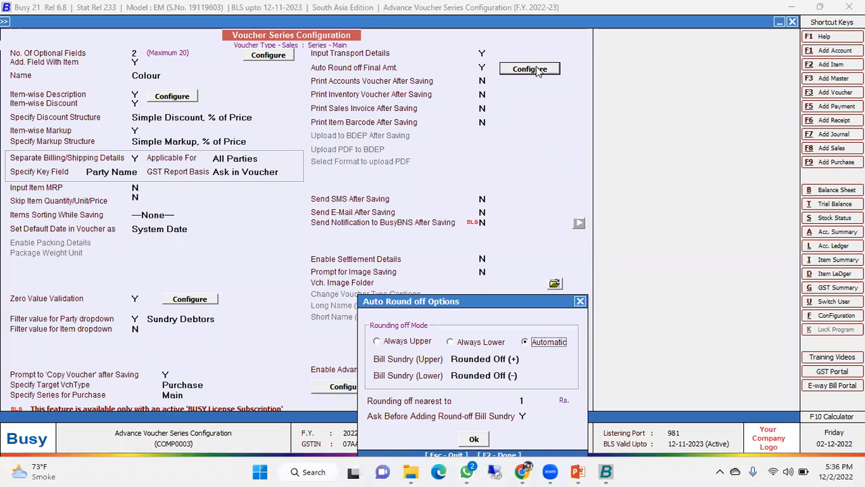
pyautogui.moveTo(520, 304); pyautogui.dragTo(461, 126)
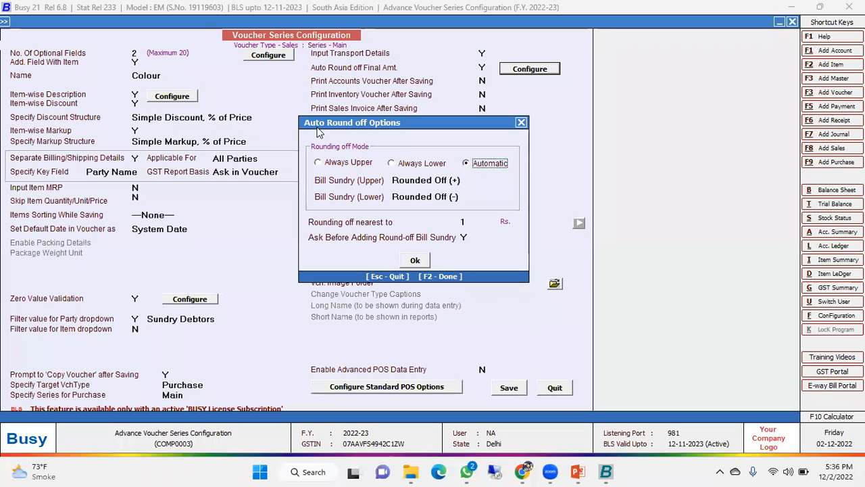
# - Try the Always Upper and Always Lower modes, choose Automatic rounding to the nearest 1 Rs., and save the series configuration
pyautogui.click(347, 164)
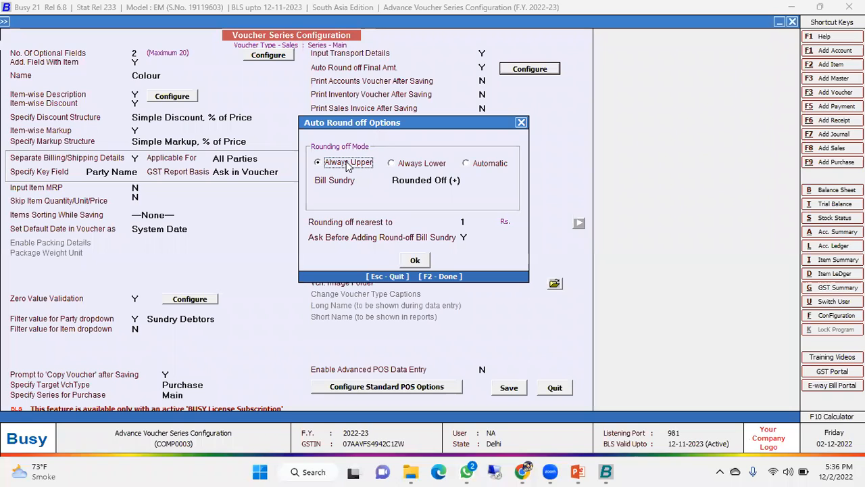
pyautogui.click(414, 163)
pyautogui.click(476, 165)
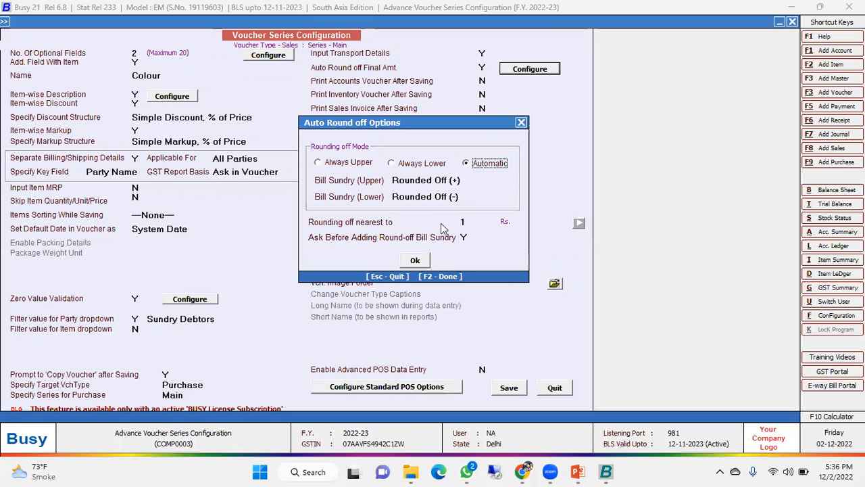
pyautogui.press('Return')
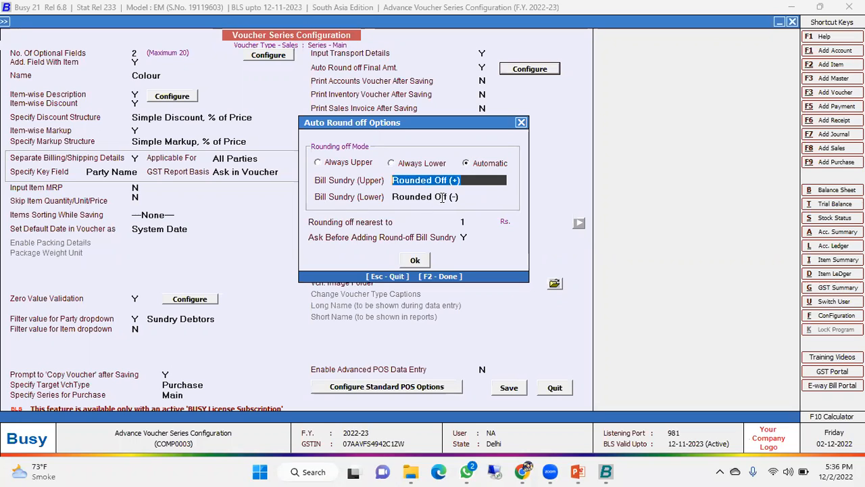
pyautogui.press('Return')
pyautogui.press('Return')
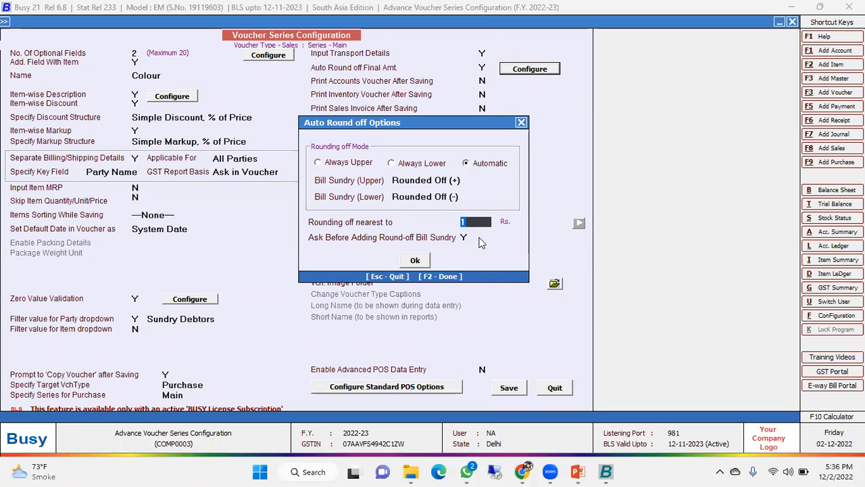
pyautogui.press('Return')
pyautogui.click(422, 260)
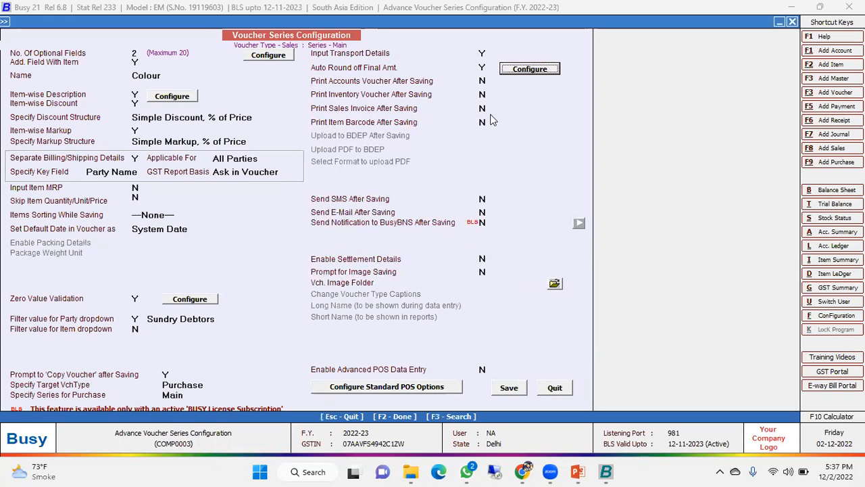
pyautogui.click(517, 391)
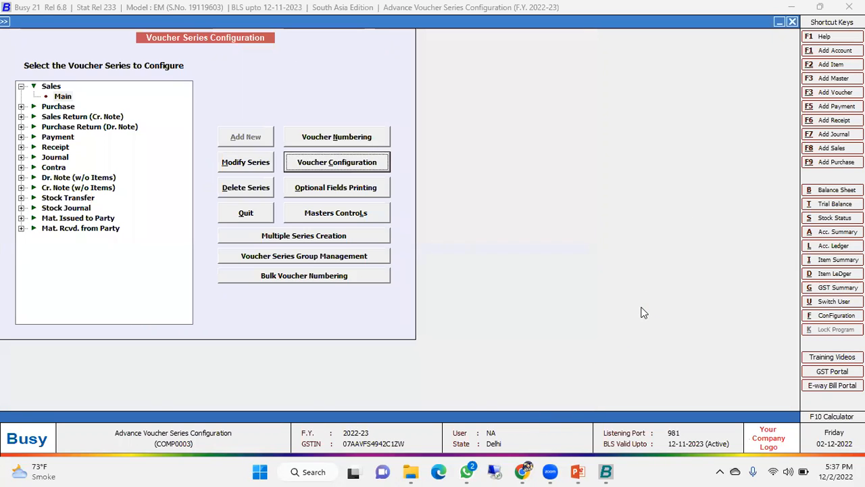
# - Start another Main series sales voucher dated 02-12-2022 for the party Busy Infotech Pvt. Ltd
pyautogui.press('Escape')
pyautogui.press('Right')
pyautogui.press('Return')
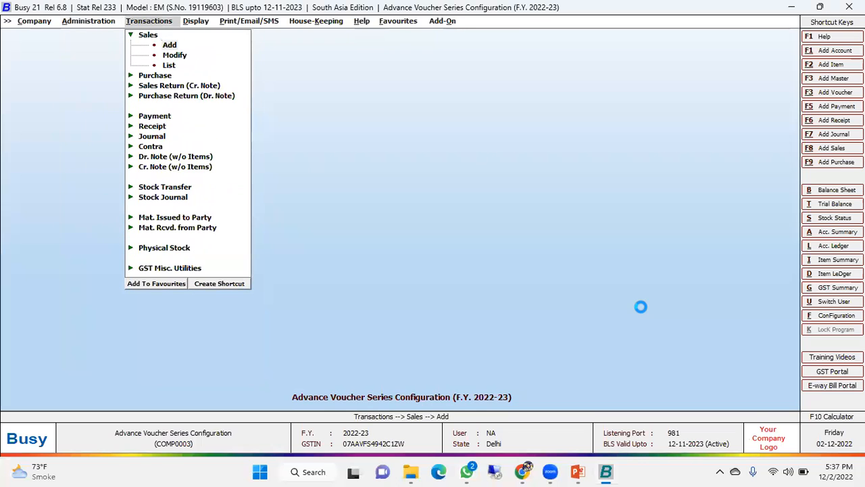
pyautogui.press('Return')
pyautogui.press('Return')
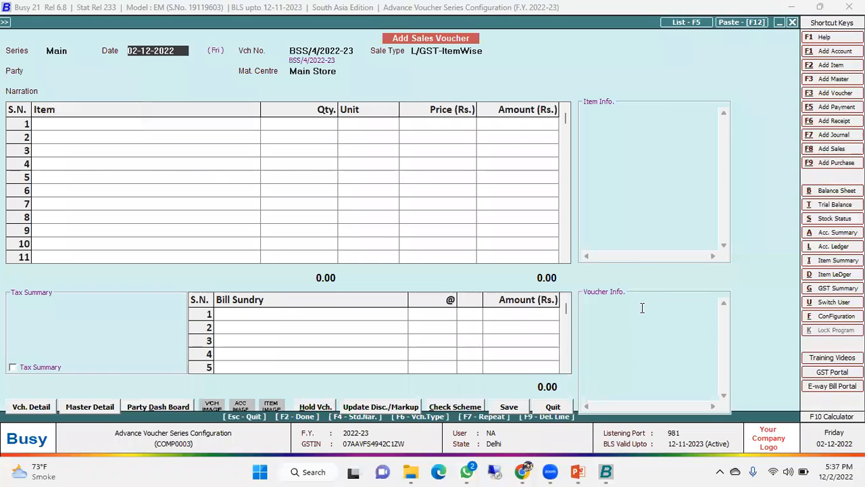
pyautogui.press('Return')
pyautogui.press('Down')
pyautogui.press('Down')
pyautogui.press('Up')
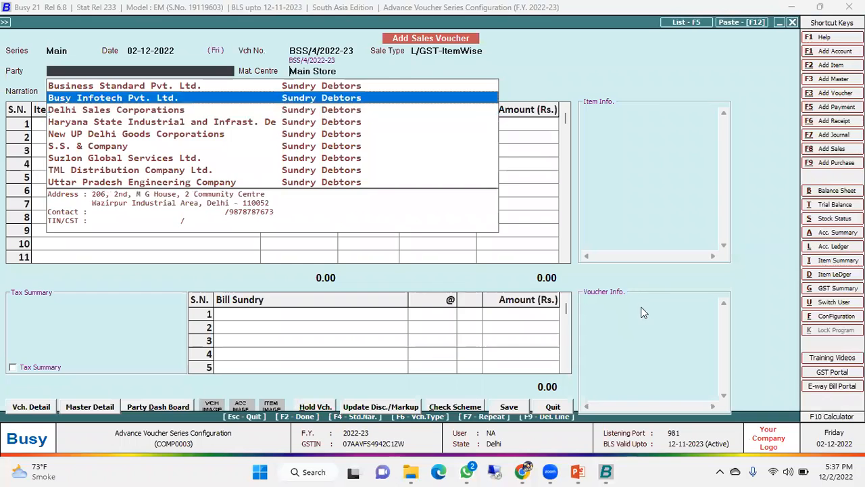
pyautogui.press('Return')
# - Accept the new voucher's default details and optional fields, with LPO No. blank and LPO Date 02-12-2022
pyautogui.press('Return')
pyautogui.press('Return')
pyautogui.press('Return')
pyautogui.press('Return')
pyautogui.press('Return')
pyautogui.press('Return')
pyautogui.press('Return')
pyautogui.press('Return')
pyautogui.press('Return')
pyautogui.press('Return')
pyautogui.press('Return')
pyautogui.press('Return')
pyautogui.press('Return')
pyautogui.press('Return')
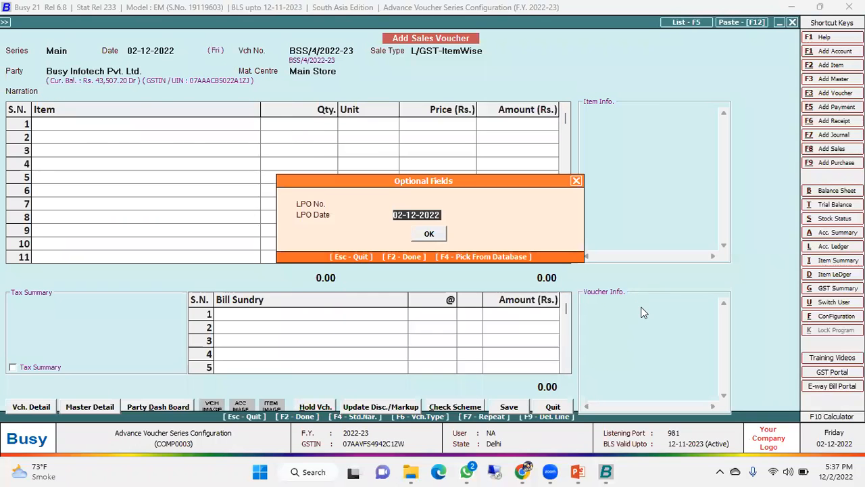
pyautogui.press('Return')
# - Add L.G. Window A/c 1.5 Ton as the first item with quantity 1
pyautogui.press('Return')
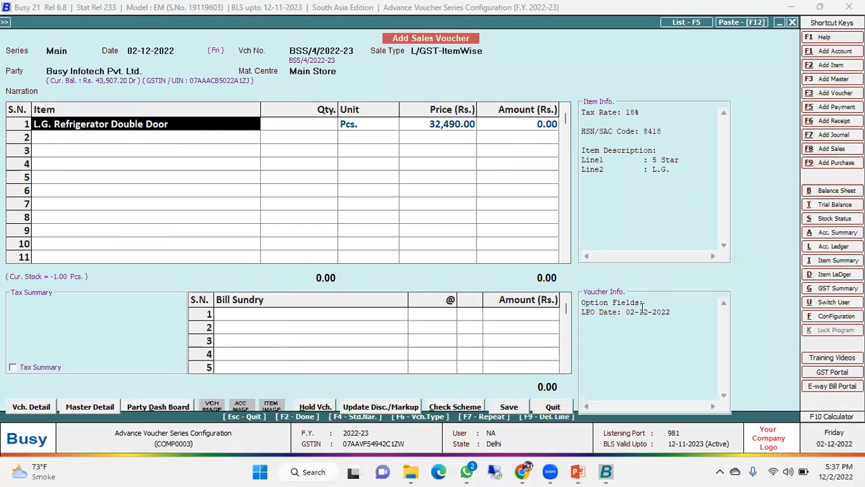
pyautogui.press('Down')
pyautogui.press('Down')
pyautogui.press('Down')
pyautogui.press('Down')
pyautogui.press('Down')
pyautogui.press('Return')
pyautogui.press('Return')
pyautogui.press('Return')
pyautogui.press('Return')
pyautogui.press('Return')
pyautogui.press('Return')
pyautogui.write('1')
pyautogui.press('Return')
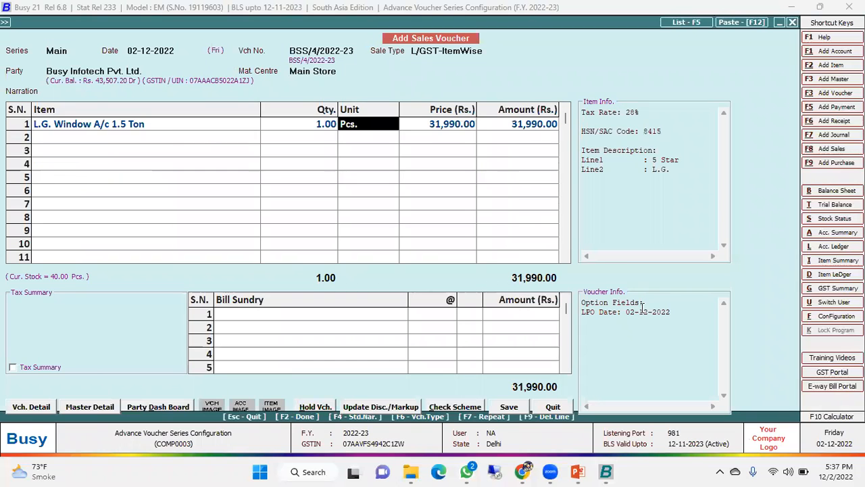
# - Set the window A/c's price to 32,999.22 without a discount and accept its item-wise GST
pyautogui.press('Return')
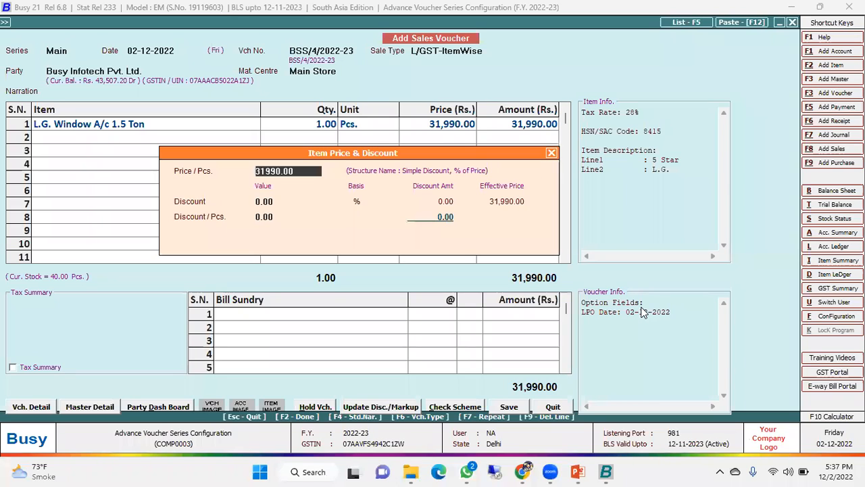
pyautogui.write('329999')
pyautogui.press('BackSpace')
pyautogui.write('.22')
pyautogui.press('Return')
pyautogui.press('Return')
pyautogui.press('Return')
pyautogui.press('Return')
pyautogui.press('Return')
pyautogui.press('Return')
pyautogui.press('Return')
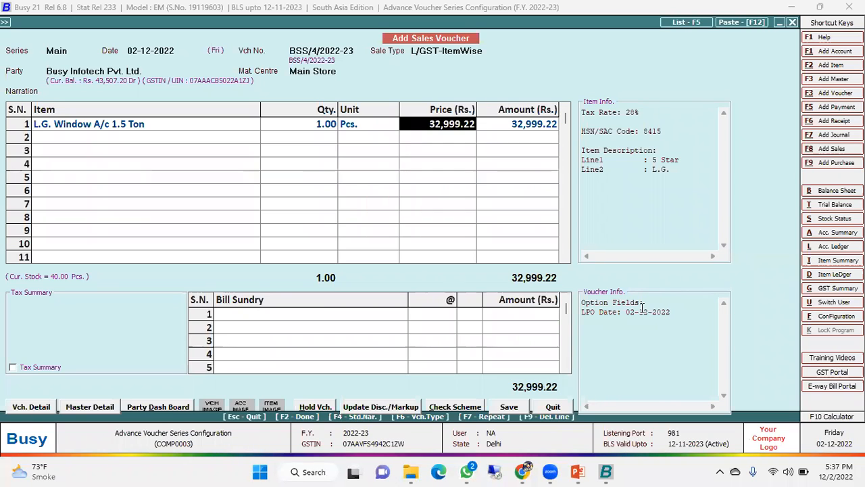
pyautogui.press('Return')
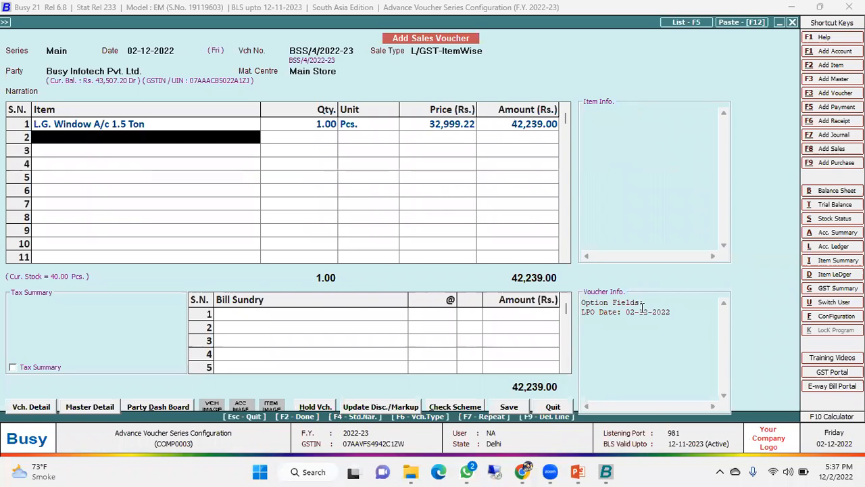
# - Set the window A/c line's amount to 43,239.55 and accept the item-wise GST split
pyautogui.press('Up')
pyautogui.press('Return')
pyautogui.press('Return')
pyautogui.press('Return')
pyautogui.press('Return')
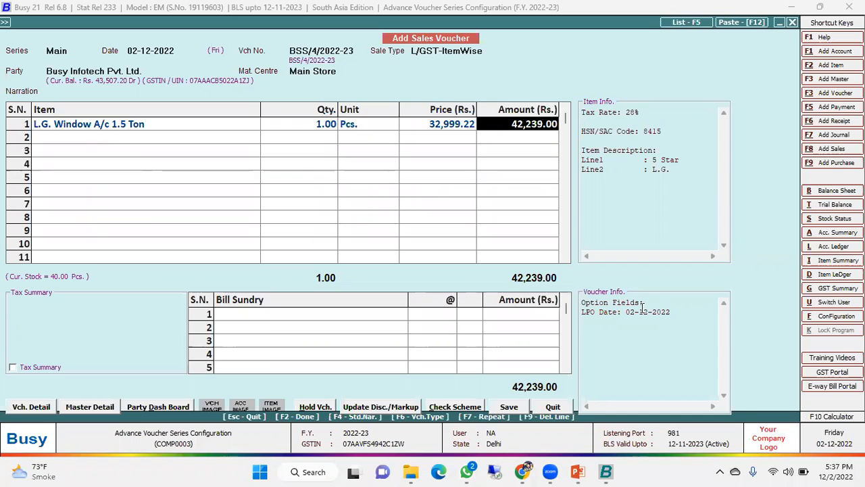
pyautogui.write('43,239.55')
pyautogui.press('Return')
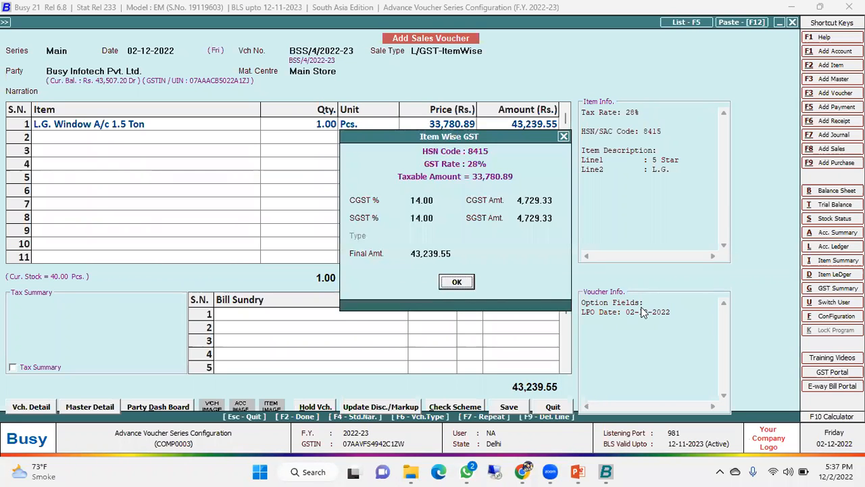
pyautogui.press('Return')
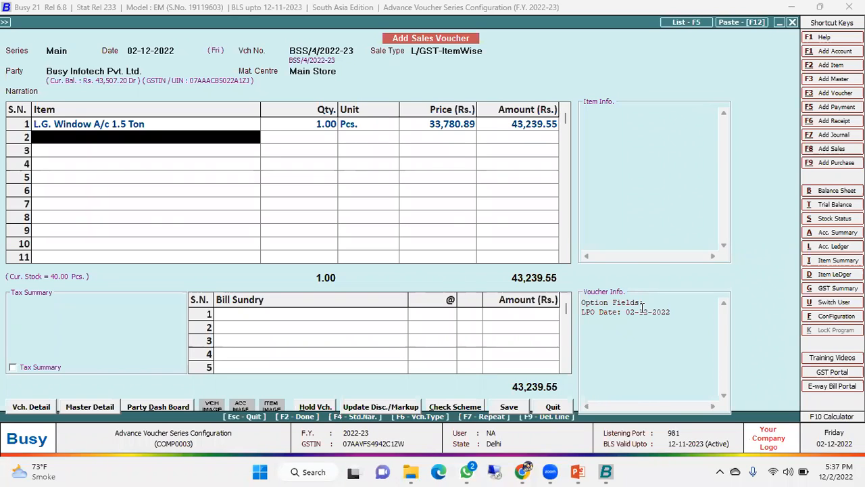
# - Finish the item entry, add the automatic rounding-off bill sundry, and quit the sales voucher without saving it
pyautogui.press('Return')
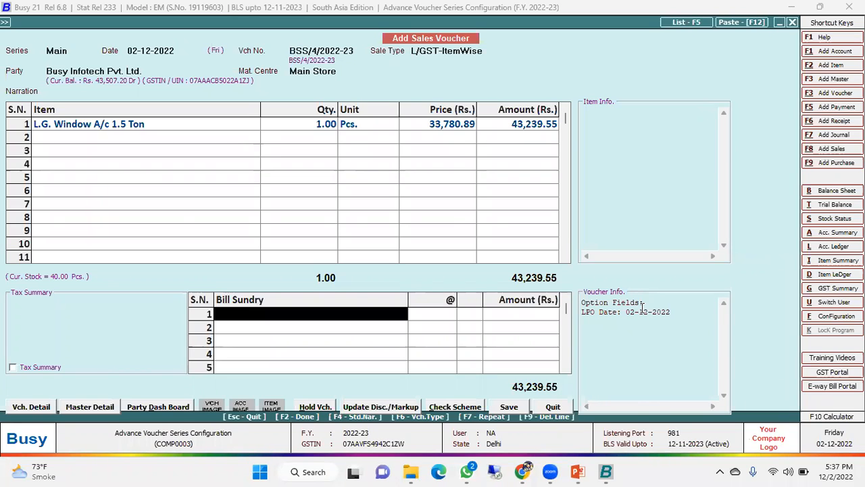
pyautogui.press('Return')
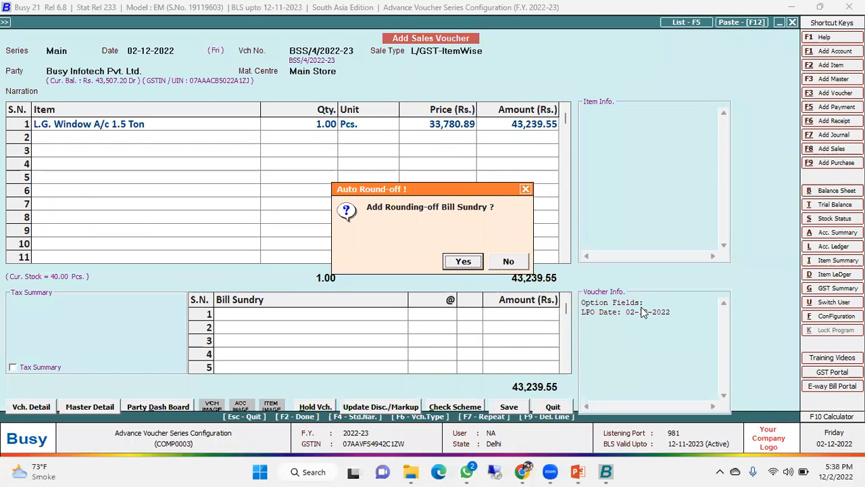
pyautogui.press('Return')
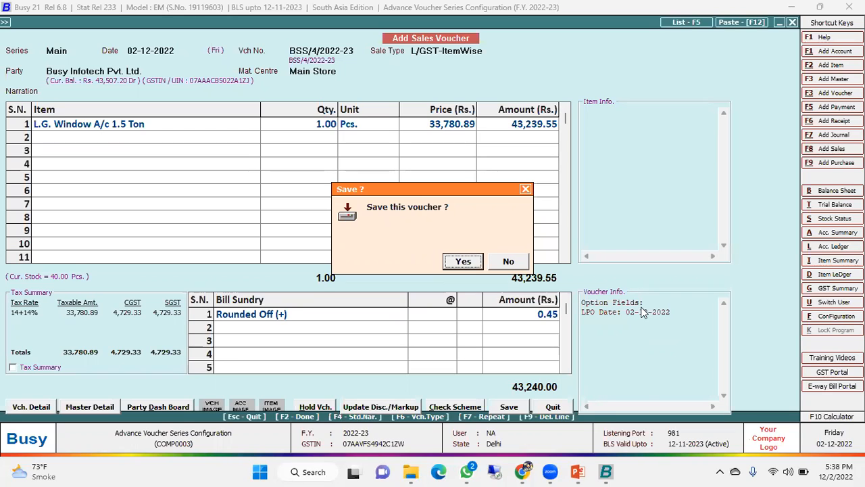
pyautogui.press('Escape')
pyautogui.press('Escape')
pyautogui.press('Left')
pyautogui.press('Return')
# - Open the voucher configuration of the Main sales voucher series
pyautogui.press('Left')
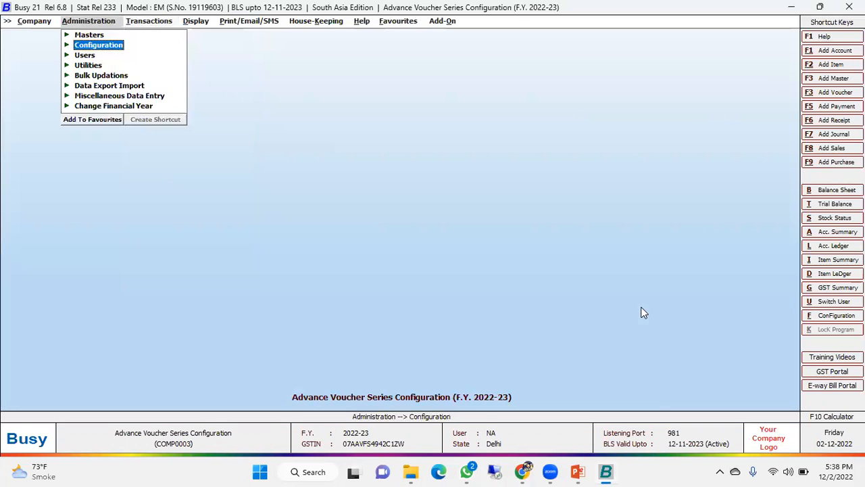
pyautogui.press('Return')
pyautogui.press('Down')
pyautogui.press('Return')
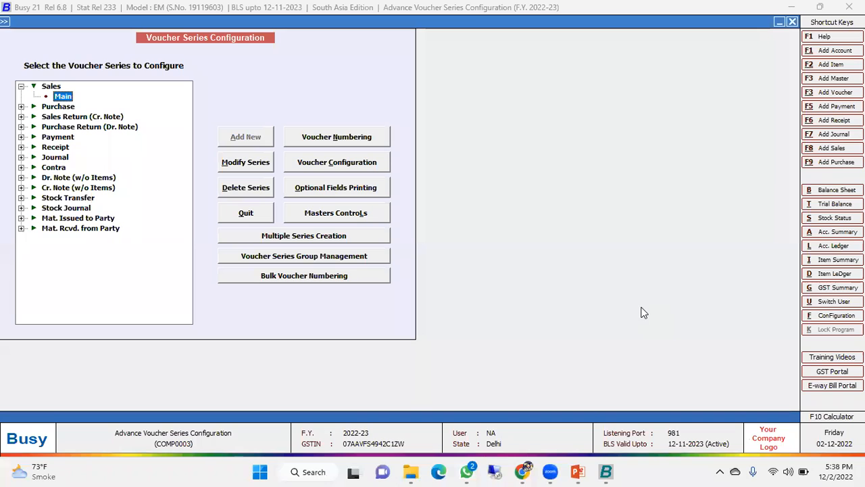
pyautogui.click(347, 160)
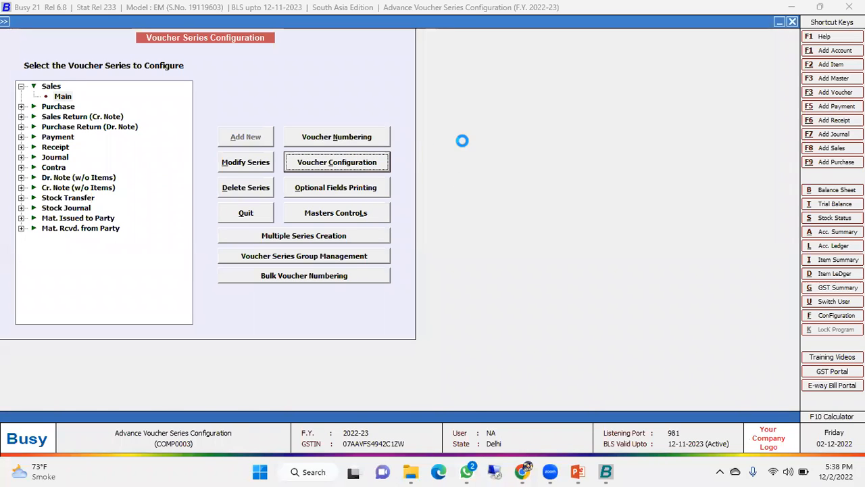
# - Turn on Print Accounts Voucher After Saving, view its printing details, and set the option back to N
pyautogui.click(490, 84)
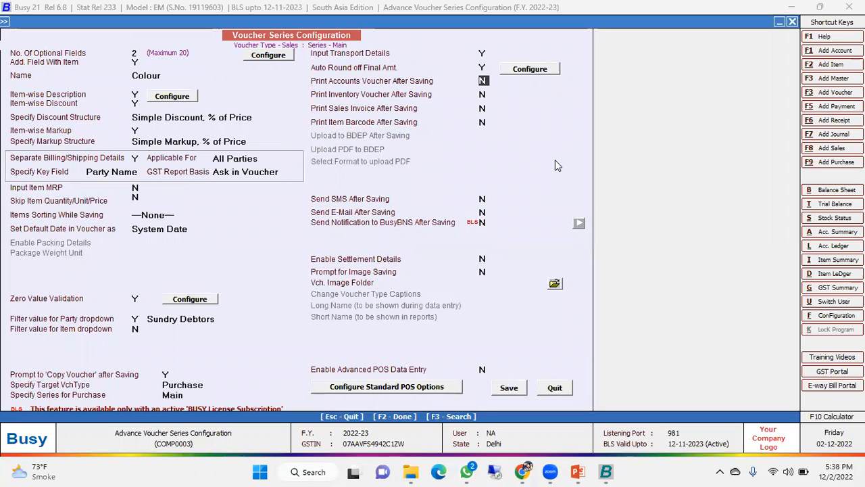
pyautogui.write('Y')
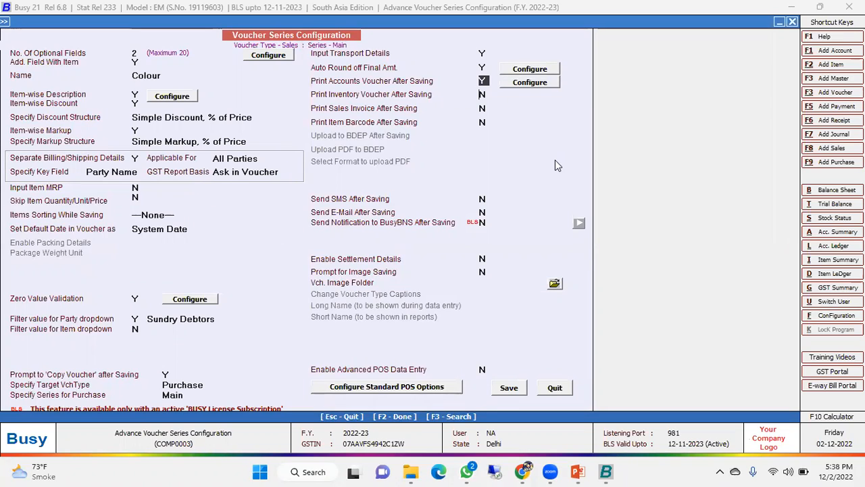
pyautogui.press('Return')
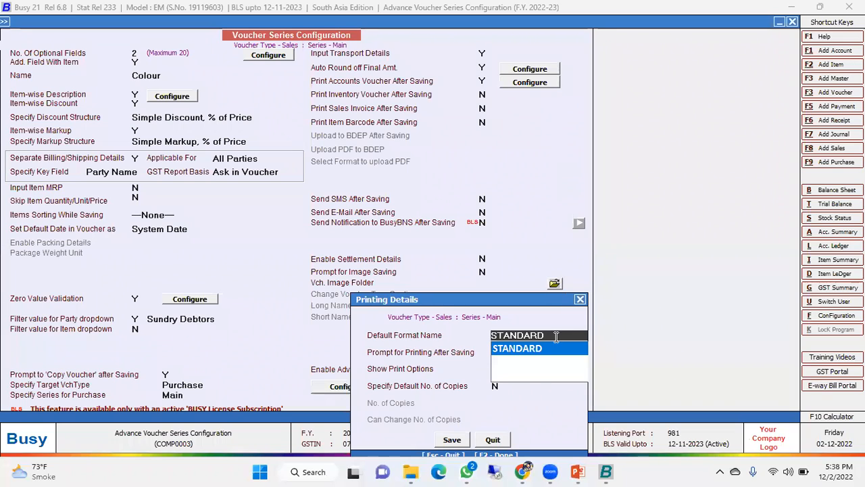
pyautogui.press('Return')
pyautogui.click(505, 441)
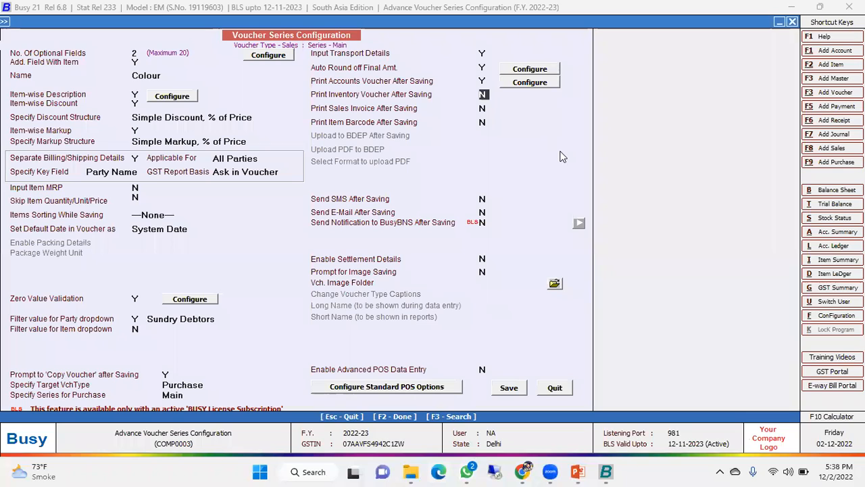
pyautogui.click(483, 81)
pyautogui.press('n')
pyautogui.press('Return')
# - Enable Print Sales Invoice After Saving with one STANDARD format, keeping the printing prompt and print options at Y
pyautogui.click(487, 108)
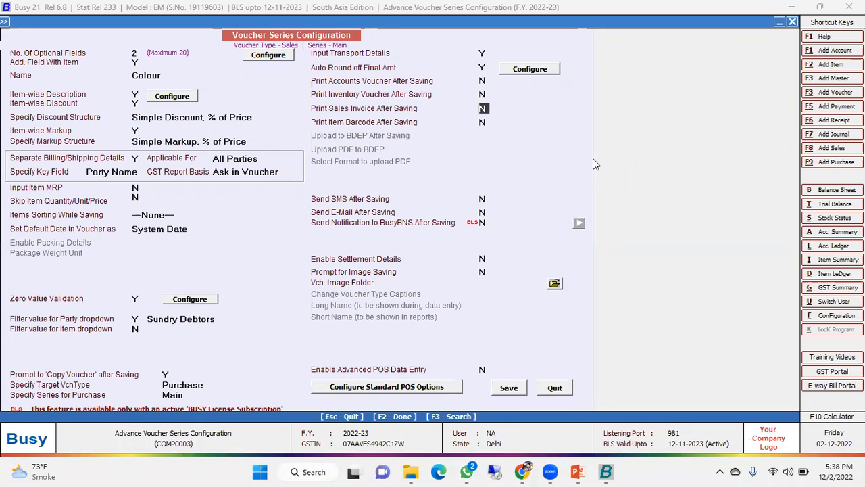
pyautogui.write('Y')
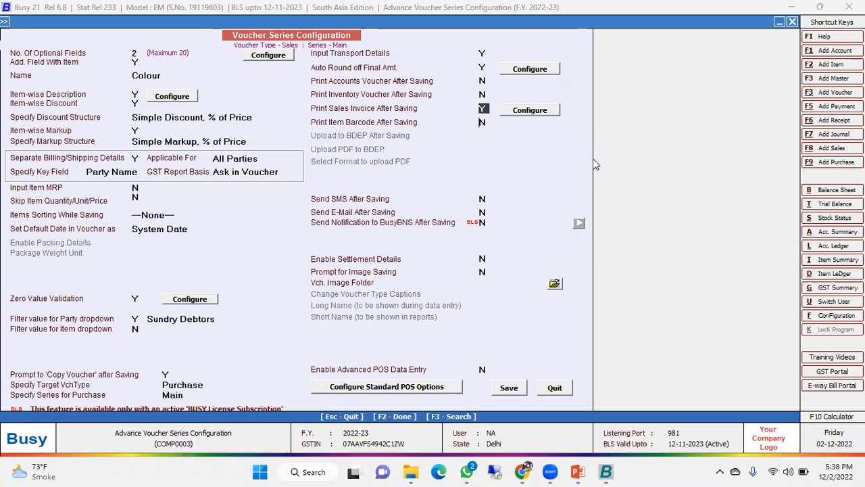
pyautogui.press('Return')
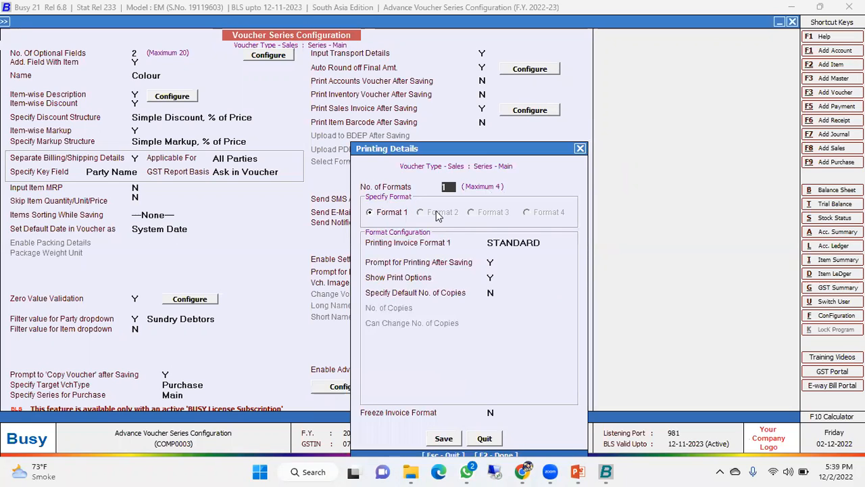
pyautogui.click(394, 215)
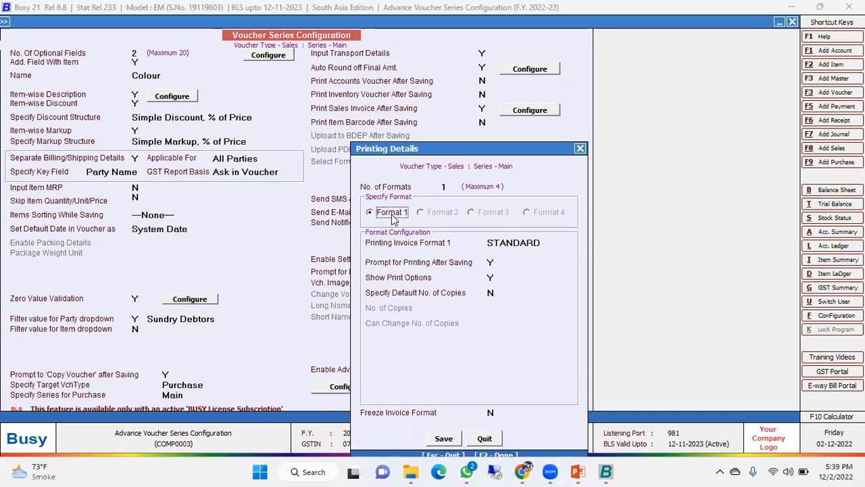
pyautogui.click(530, 242)
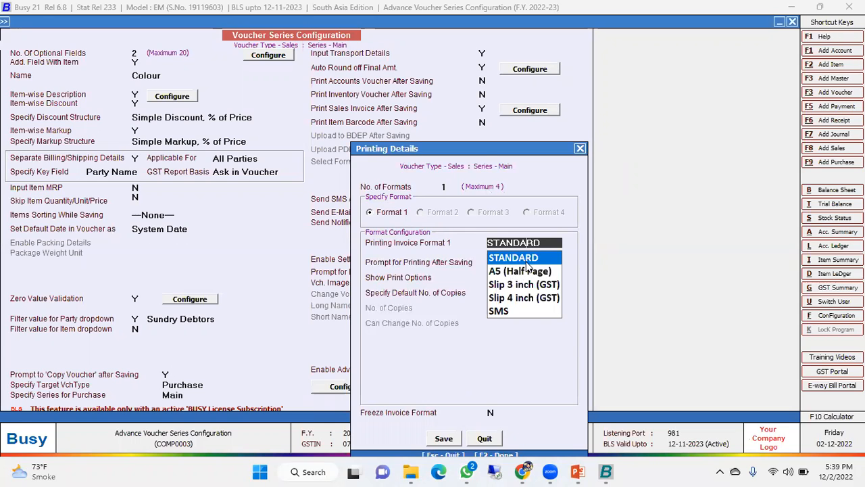
pyautogui.press('Return')
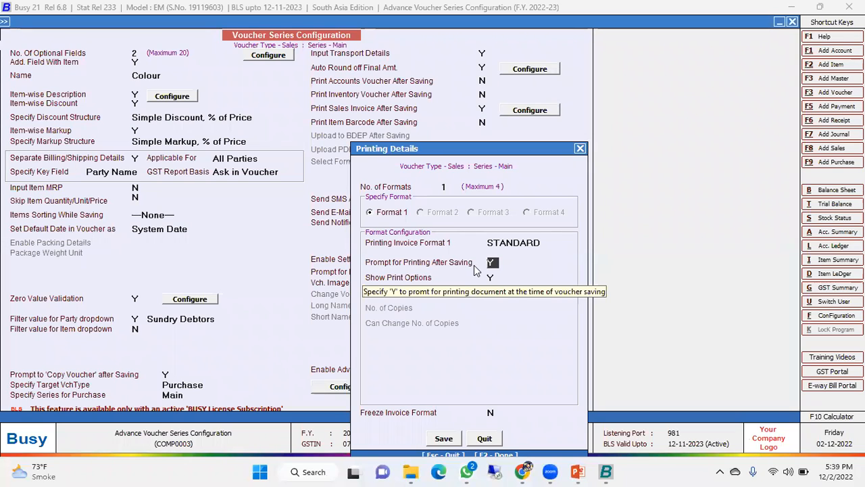
pyautogui.press('Return')
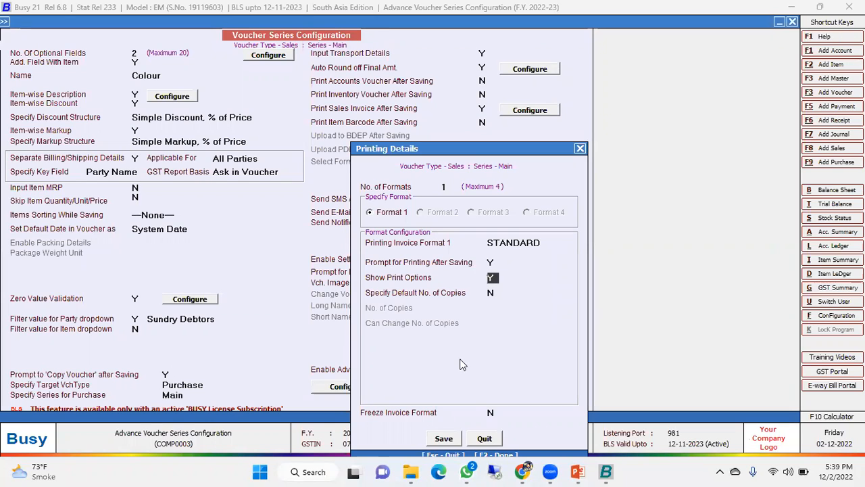
pyautogui.press('Return')
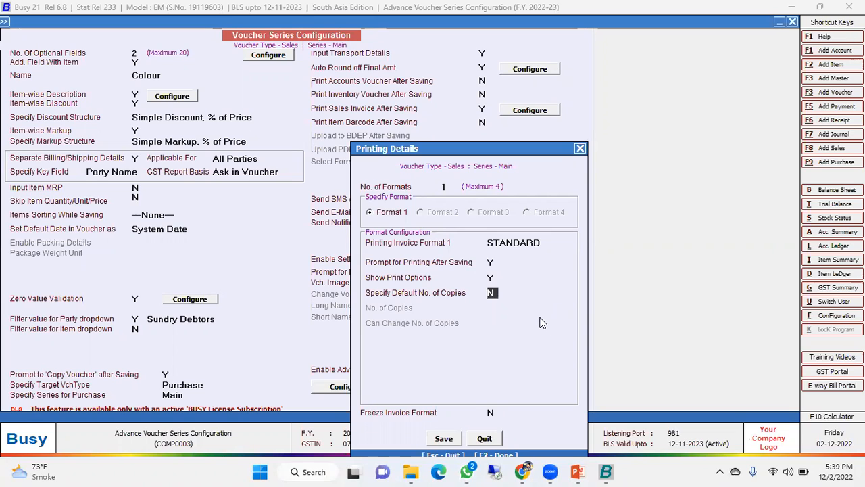
# - Set the invoice's default number of copies to an unchangeable 1, freeze the invoice format, and save the printing details
pyautogui.press('y')
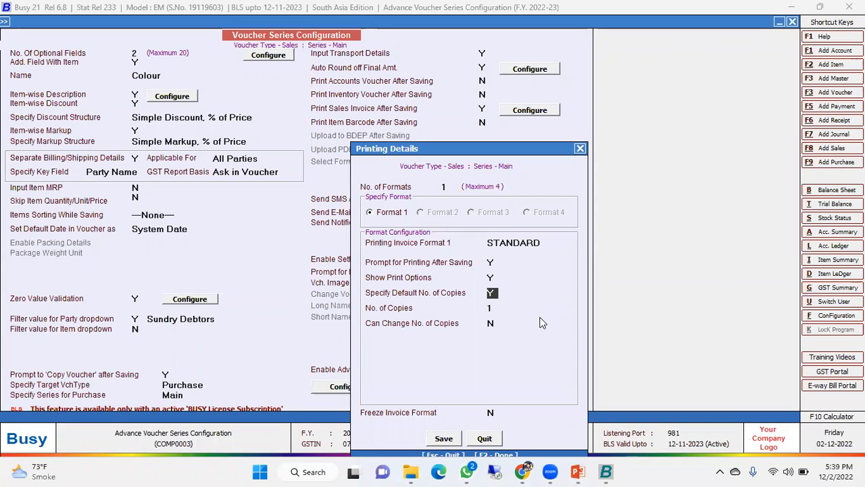
pyautogui.press('Return')
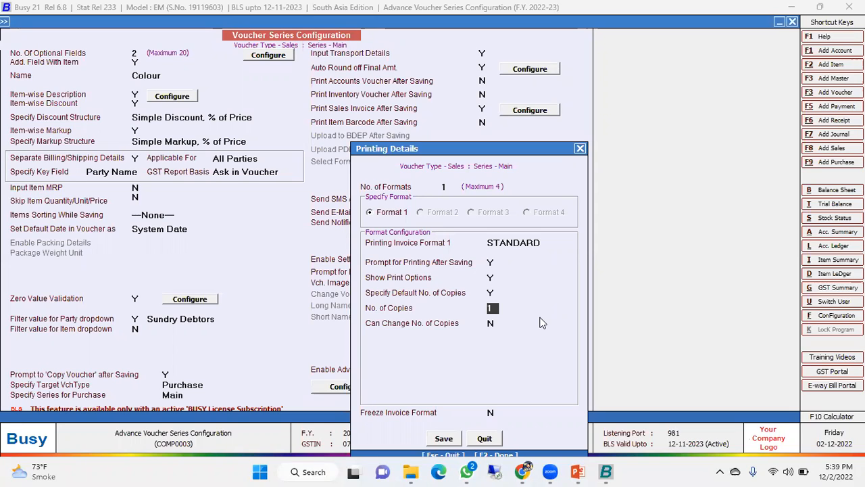
pyautogui.press('Return')
pyautogui.press('Return')
pyautogui.write('Y')
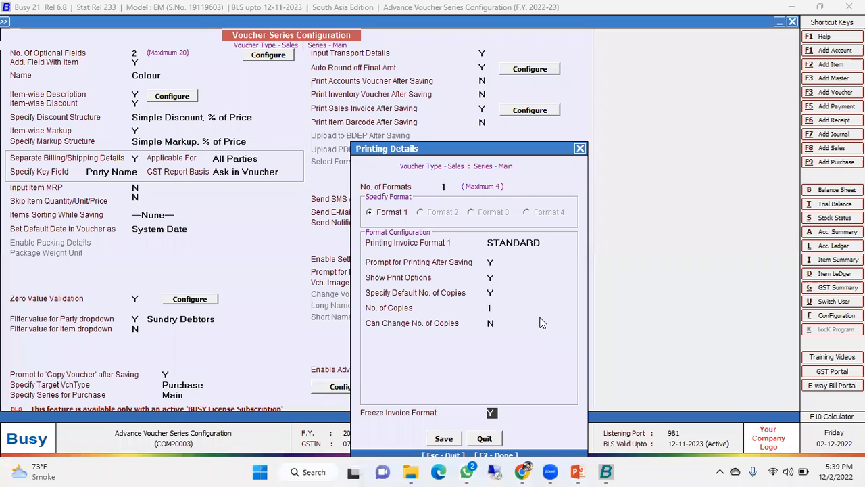
pyautogui.press('Return')
pyautogui.press('Return')
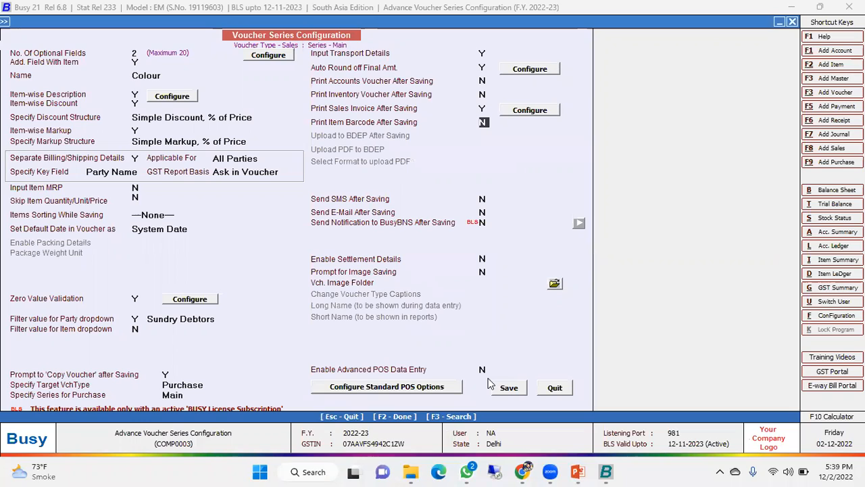
# - Enable Print Item Barcode After Saving and Send SMS After Saving, accepting the default SMS details
pyautogui.write('Y')
pyautogui.press('Return')
pyautogui.press('Up')
pyautogui.press('Return')
pyautogui.press('y')
pyautogui.press('Return')
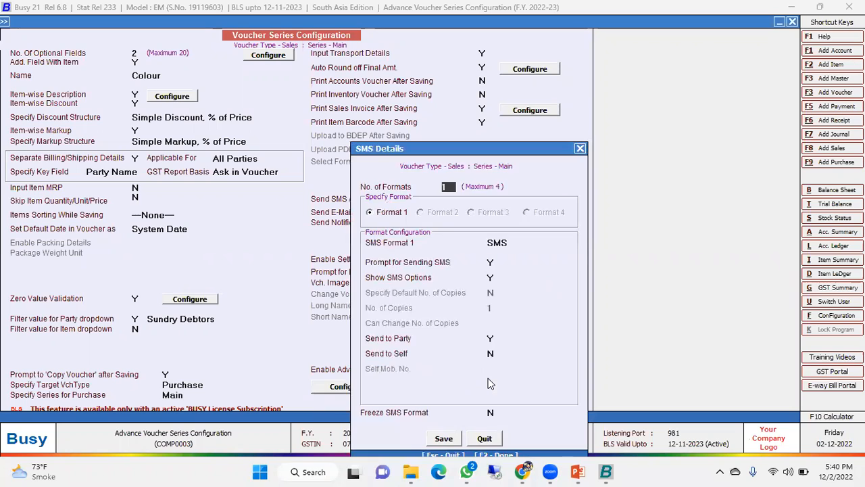
pyautogui.press('F2')
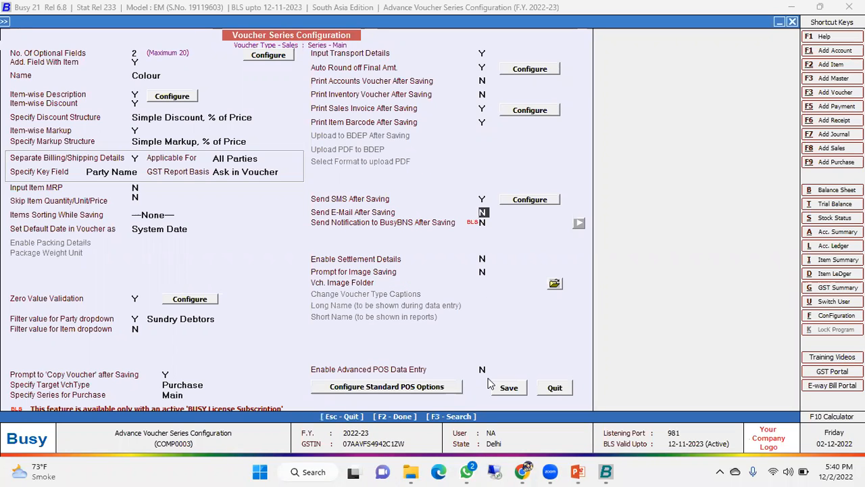
# - Keep e-mail and BusyBNS notifications off, and enable Settlement Details with the existing settlement modes and accounts
pyautogui.press('Return')
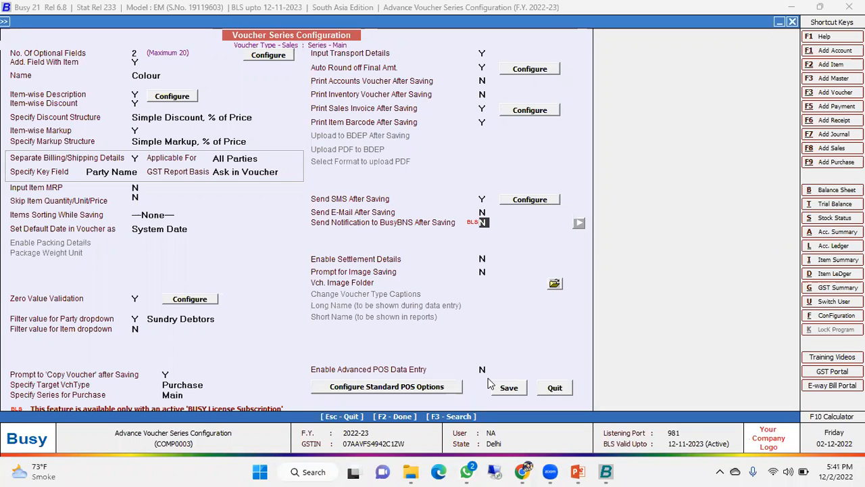
pyautogui.press('Return')
pyautogui.press('y')
pyautogui.press('Return')
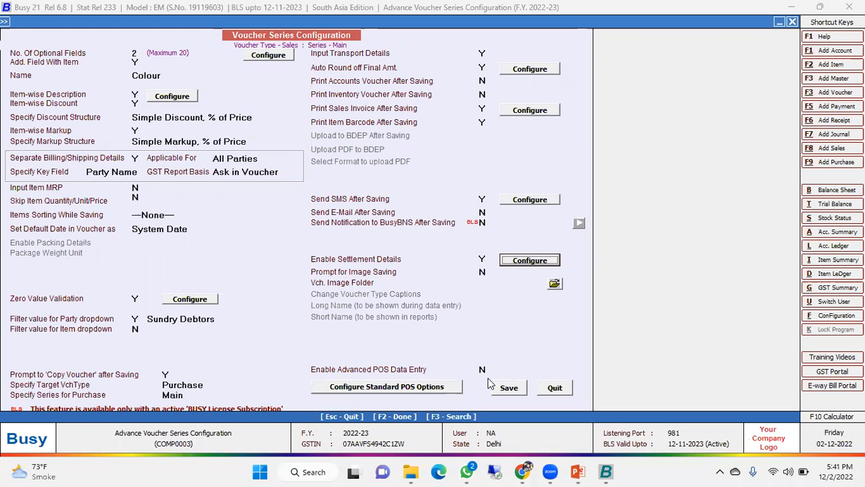
pyautogui.press('Return')
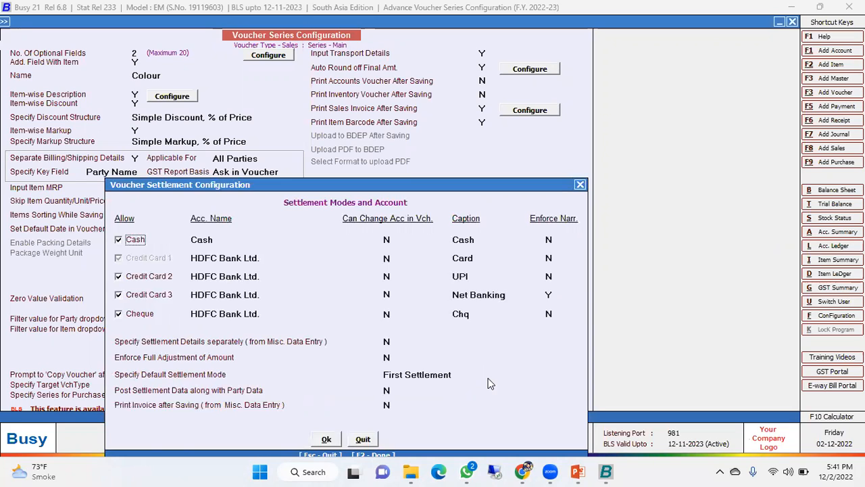
pyautogui.click(327, 440)
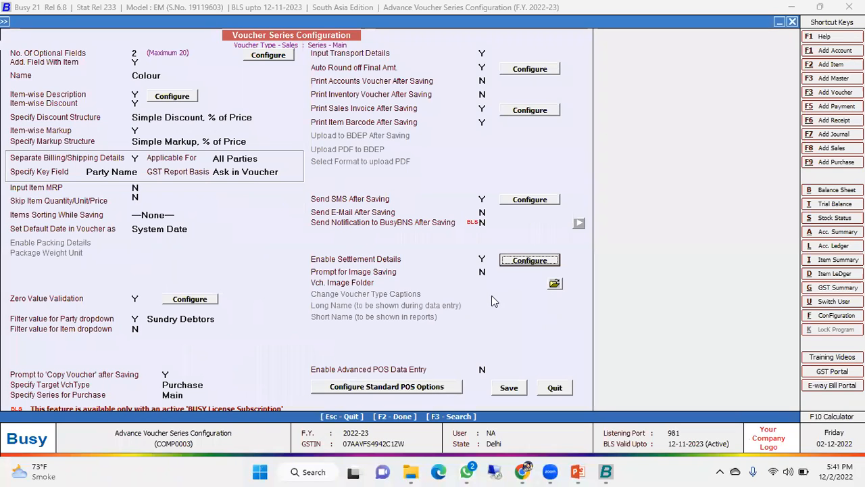
# - Enable Prompt for Image Saving without choosing an image folder, and save the series configuration
pyautogui.click(487, 273)
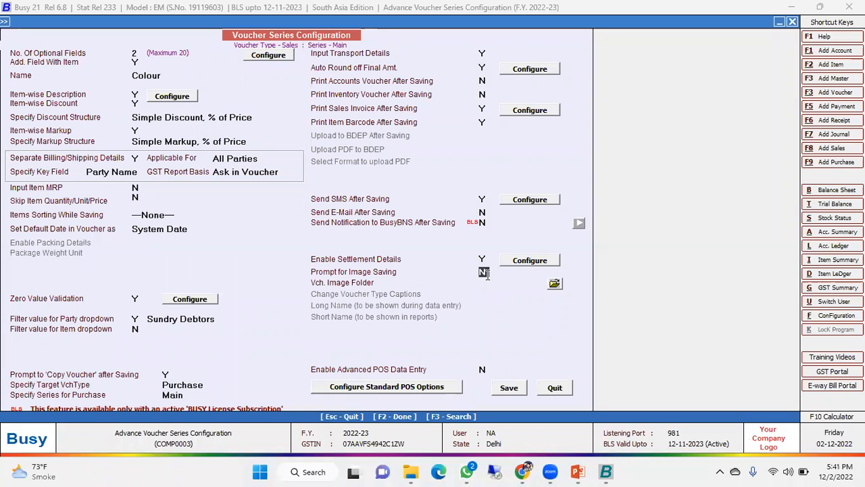
pyautogui.press('y')
pyautogui.press('Return')
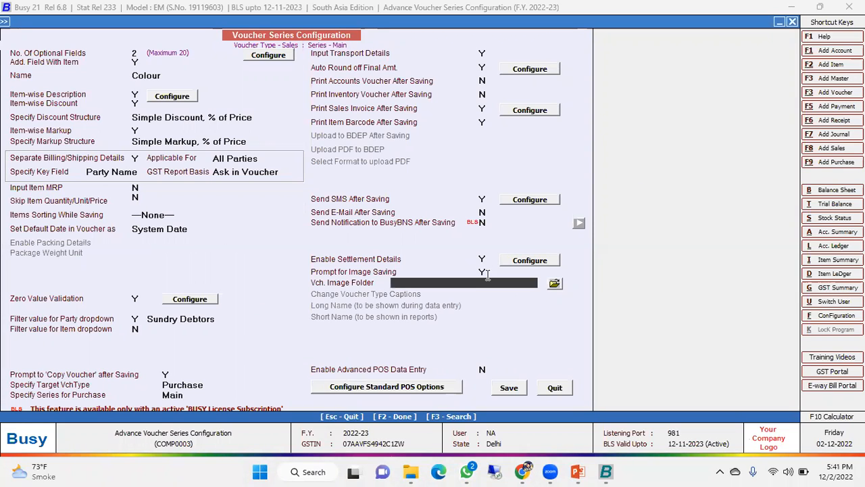
pyautogui.click(554, 283)
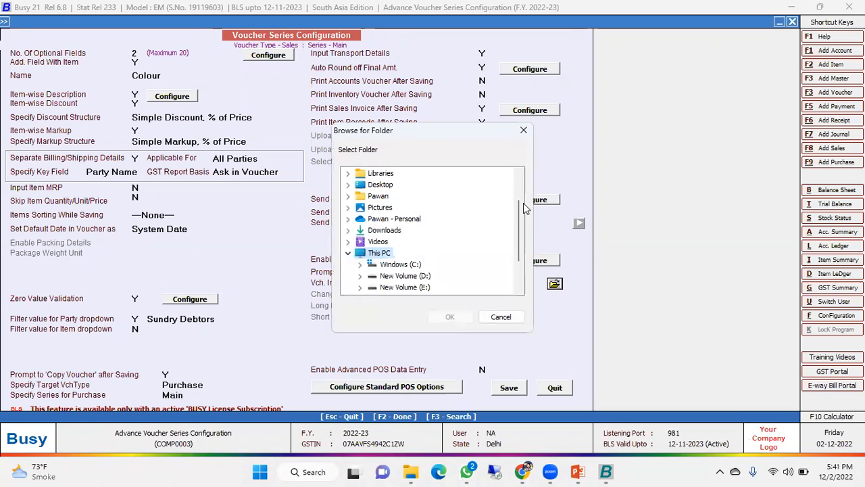
pyautogui.click(524, 131)
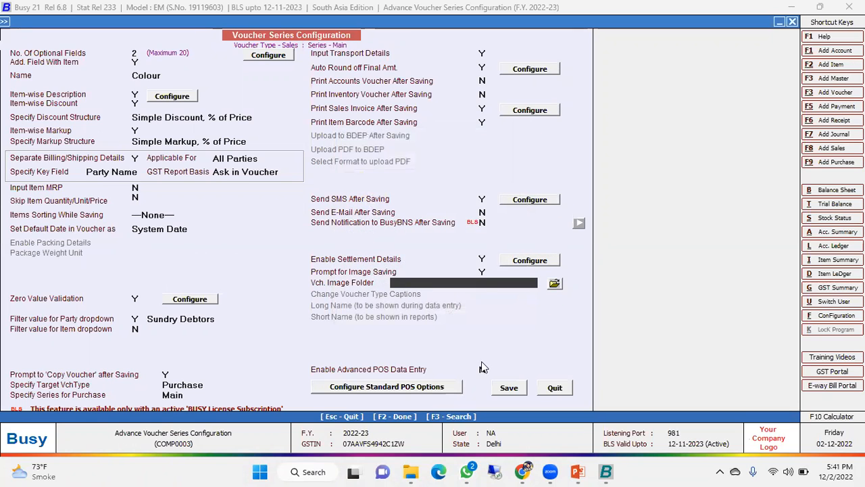
pyautogui.click(517, 393)
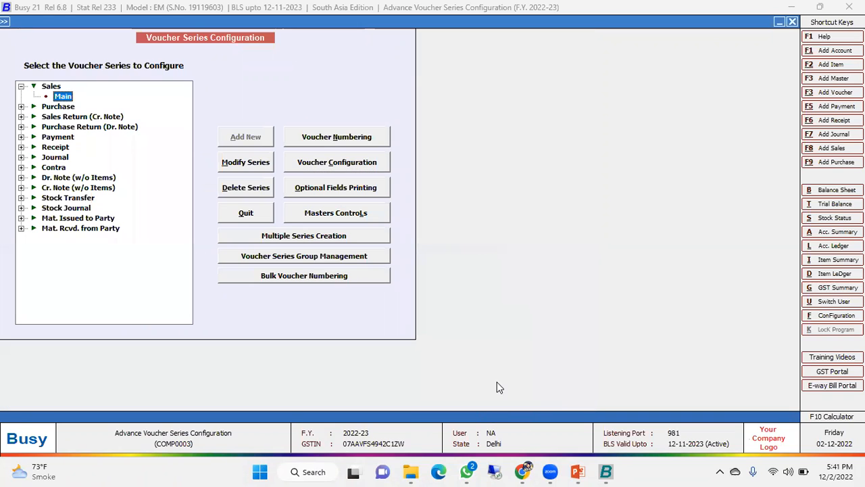
# - Start a new sales voucher in the Main series for the party New UP Delhi Goods Corporations, accepting the default voucher details
pyautogui.press('Escape')
pyautogui.press('Right')
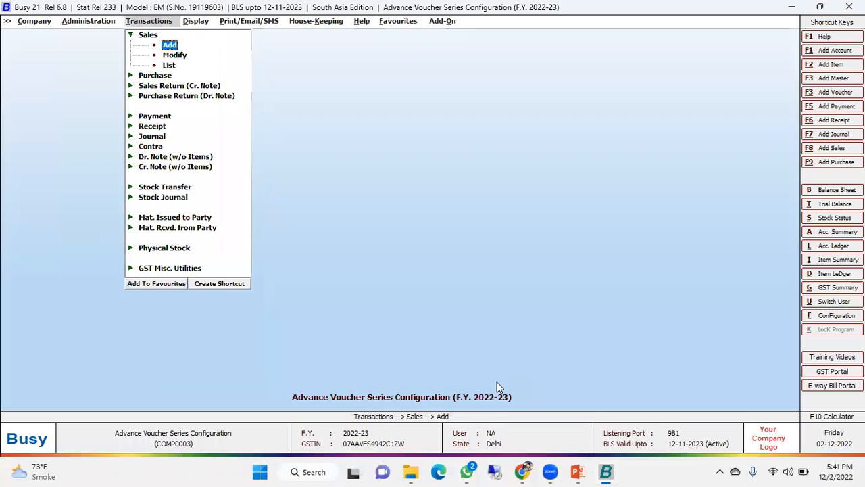
pyautogui.press('Return')
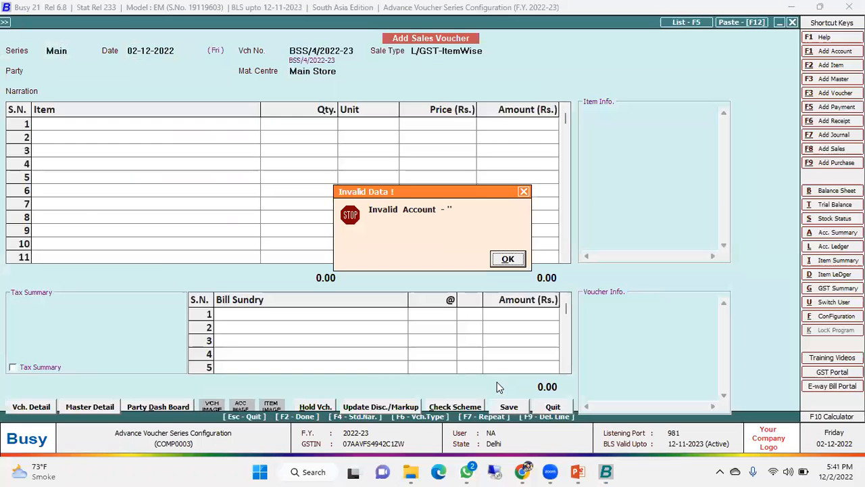
pyautogui.press('Return')
pyautogui.press('Down')
pyautogui.press('Down')
pyautogui.press('Down')
pyautogui.press('Down')
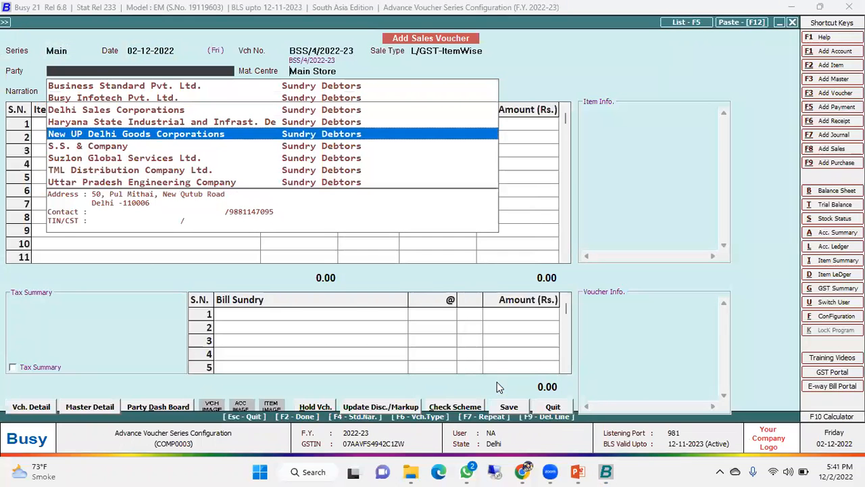
pyautogui.press('Return')
pyautogui.press('Return')
pyautogui.press('Return')
pyautogui.press('Return')
pyautogui.press('Return')
pyautogui.press('Return')
pyautogui.press('Return')
pyautogui.press('Return')
pyautogui.press('Return')
pyautogui.press('Return')
pyautogui.press('Return')
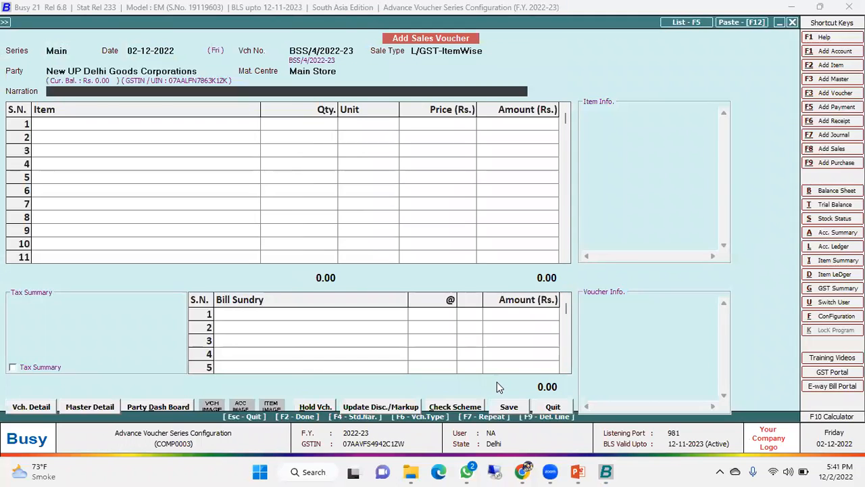
# - Add the item L.G. Refrigerator Double Door, accepting colour 1 and its default item description
pyautogui.press('Return')
pyautogui.press('Return')
pyautogui.press('Return')
pyautogui.press('Return')
pyautogui.press('Return')
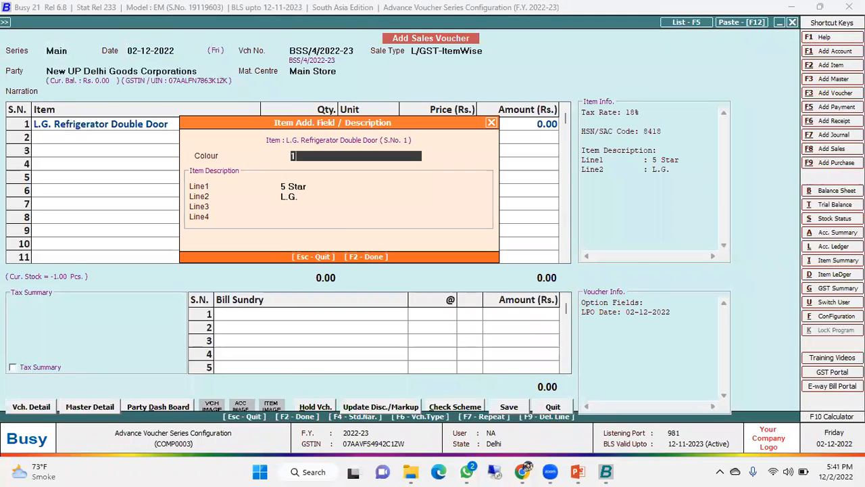
pyautogui.press('Return')
pyautogui.press('Return')
pyautogui.press('Return')
pyautogui.press('Return')
pyautogui.press('Return')
# - Set the refrigerator's quantity to 10 Pcs. at a price of 32,490.00 with zero markup, and finish the voucher entry
pyautogui.write('10')
pyautogui.press('Return')
pyautogui.press('Return')
pyautogui.press('Return')
pyautogui.press('Left')
pyautogui.press('Return')
pyautogui.press('Return')
pyautogui.press('Return')
pyautogui.press('Return')
pyautogui.press('Return')
pyautogui.press('Return')
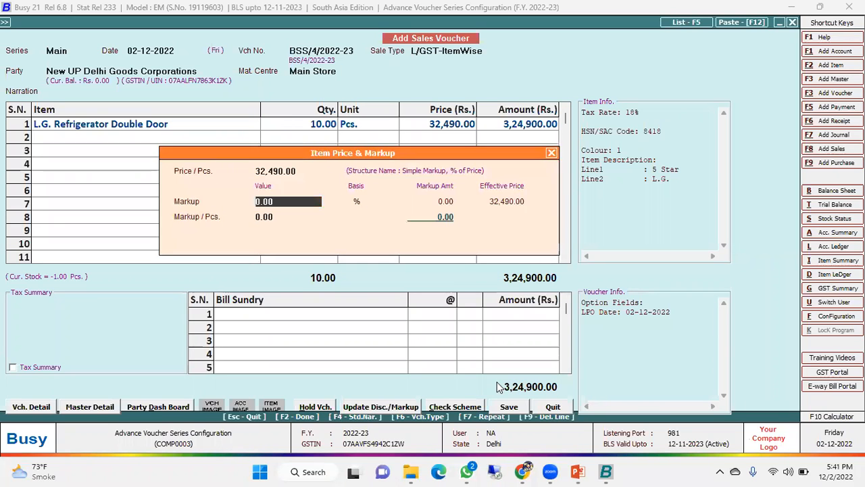
pyautogui.press('Return')
pyautogui.press('Return')
pyautogui.press('Return')
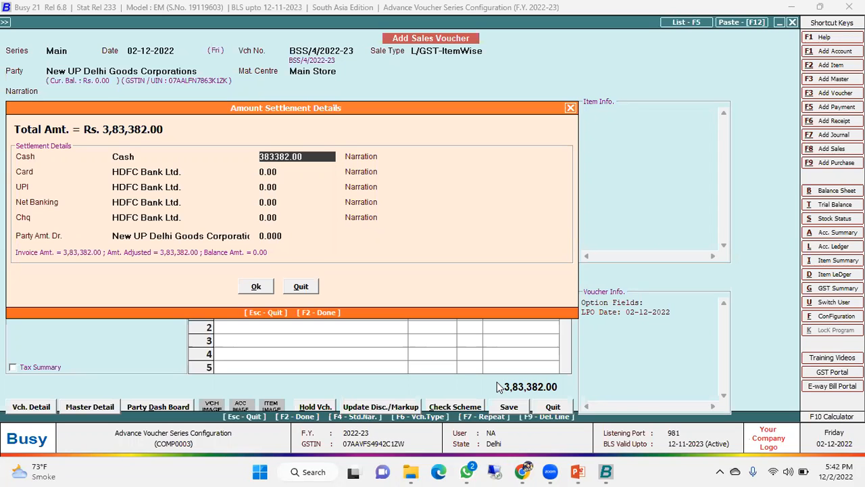
# - Settle the full voucher amount in Cash and continue past the daily cash transaction limit
pyautogui.press('Return')
pyautogui.press('Return')
pyautogui.press('Return')
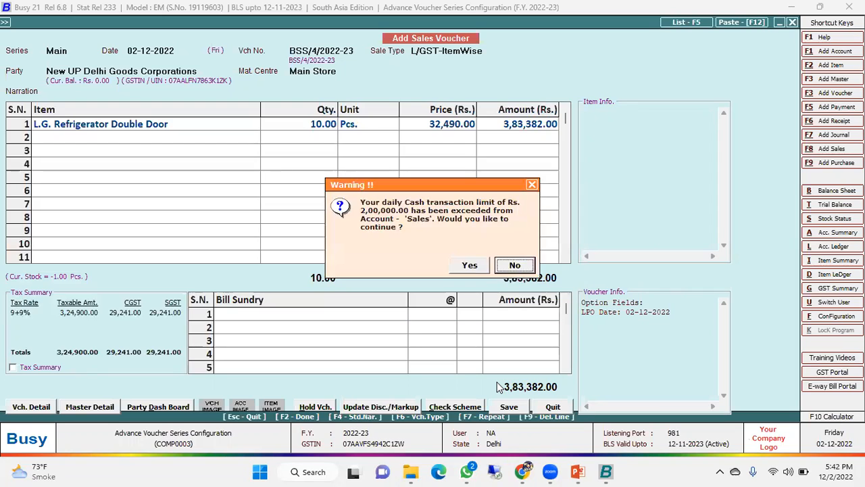
pyautogui.press('Left')
pyautogui.press('Return')
pyautogui.press('Return')
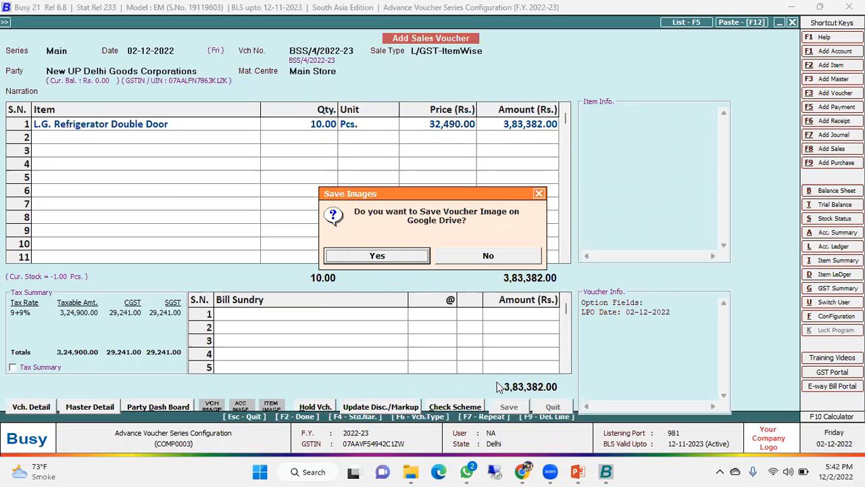
# - Open the Google Drive image saving options for the voucher, leave without choosing an image, and decline the prompts before SMS sending
pyautogui.press('Return')
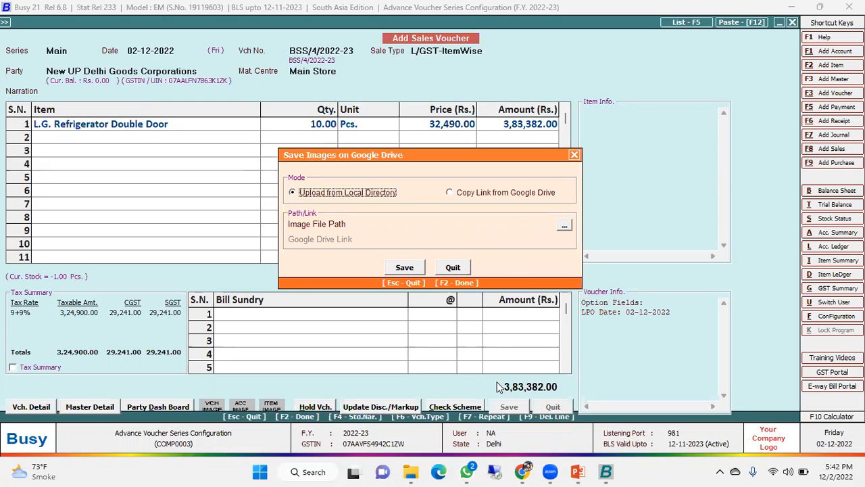
pyautogui.press('Escape')
pyautogui.press('n')
pyautogui.press('n')
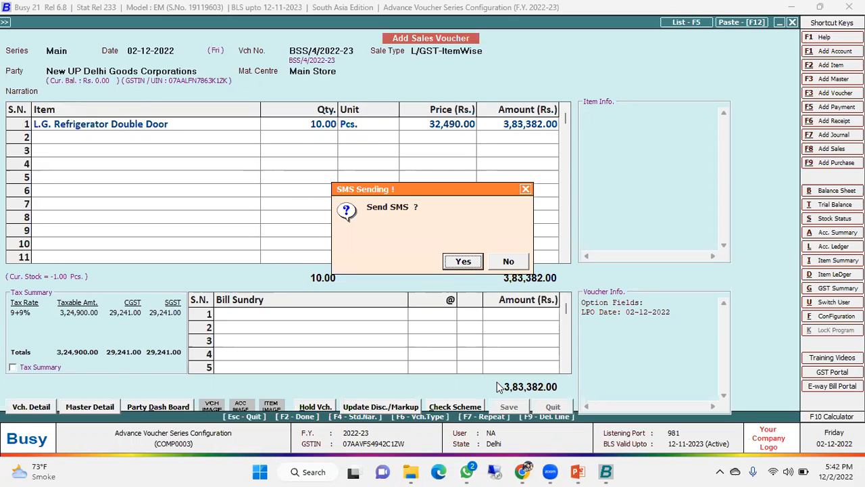
# - Answer the SMS sending prompt, skip copying the voucher to a Purchase voucher, and leave sales voucher entry
pyautogui.press('Right')
pyautogui.press('Left')
pyautogui.press('Return')
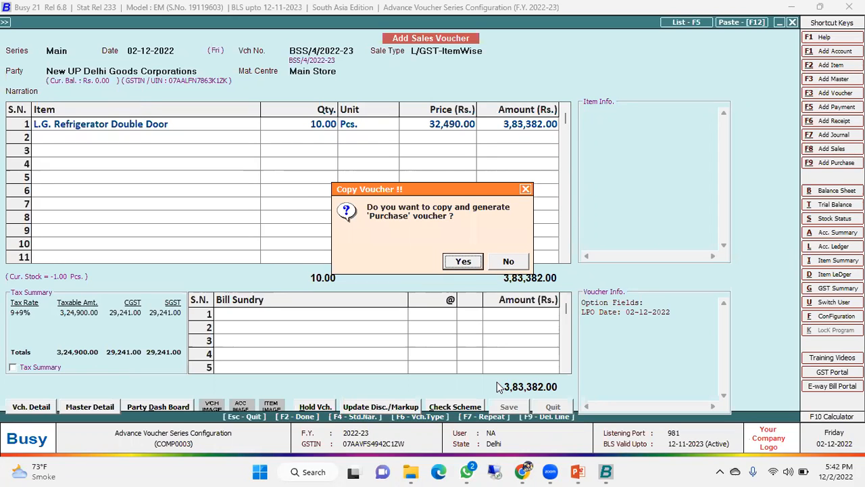
pyautogui.press('Escape')
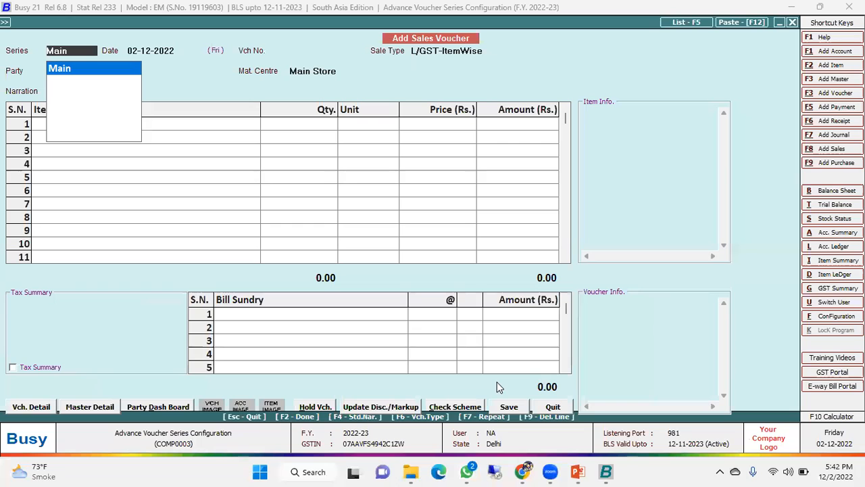
pyautogui.press('Escape')
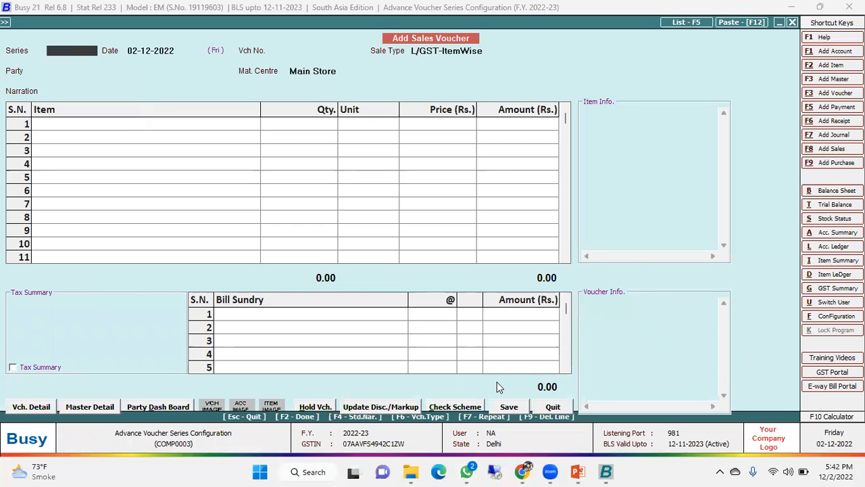
pyautogui.press('Escape')
# - Toggle Print in Reports for LPO No. and LPO Date in the Main Sales series' optional fields printing, and save the settings
pyautogui.press('Left')
pyautogui.press('Return')
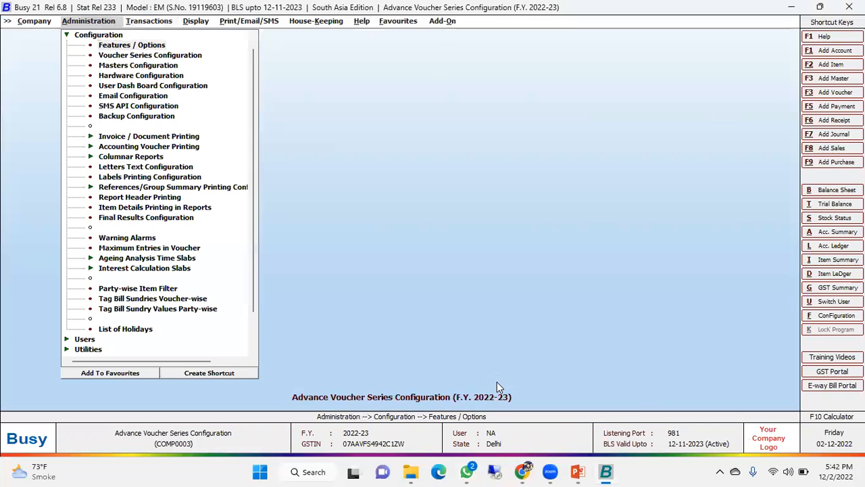
pyautogui.press('Return')
pyautogui.press('Escape')
pyautogui.press('Down')
pyautogui.press('Return')
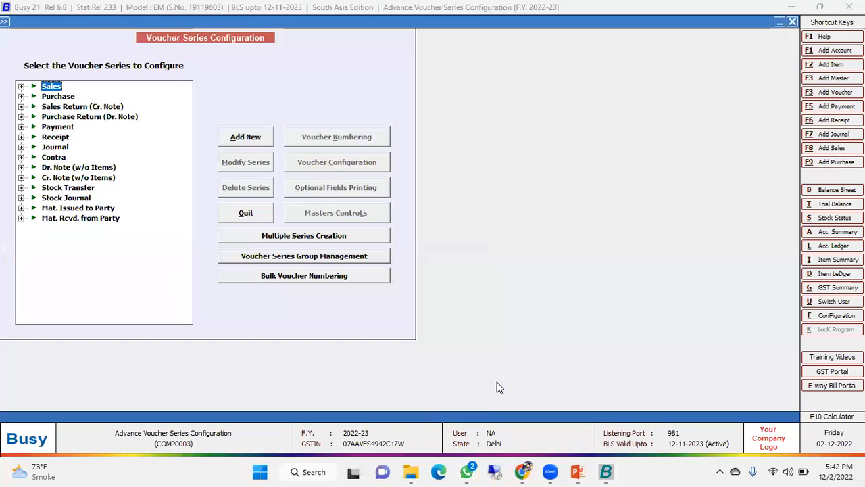
pyautogui.press('Right')
pyautogui.press('Down')
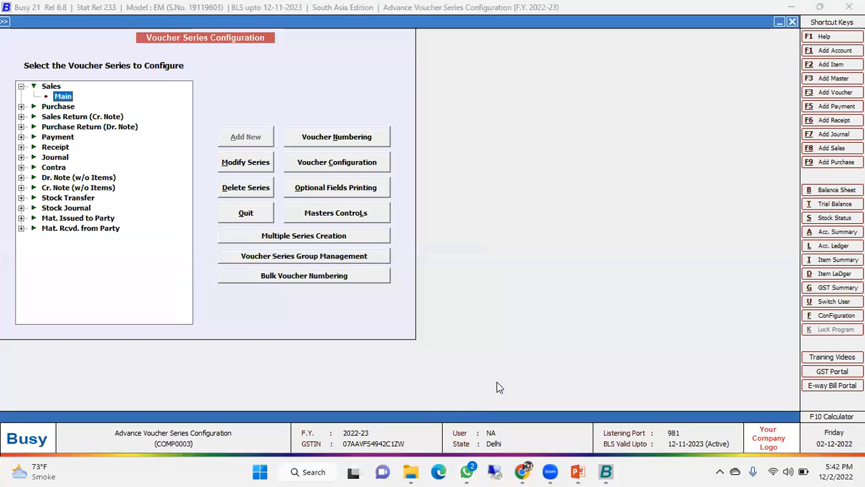
pyautogui.click(342, 193)
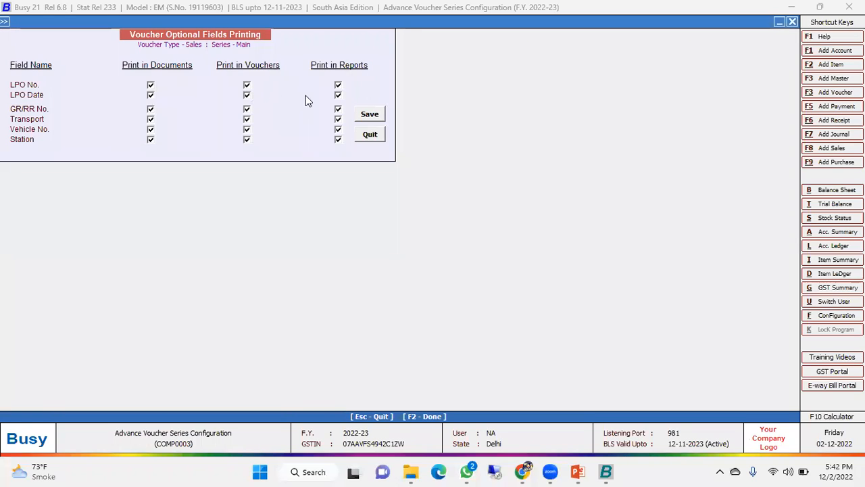
pyautogui.click(338, 86)
pyautogui.click(338, 95)
pyautogui.click(338, 85)
pyautogui.click(369, 113)
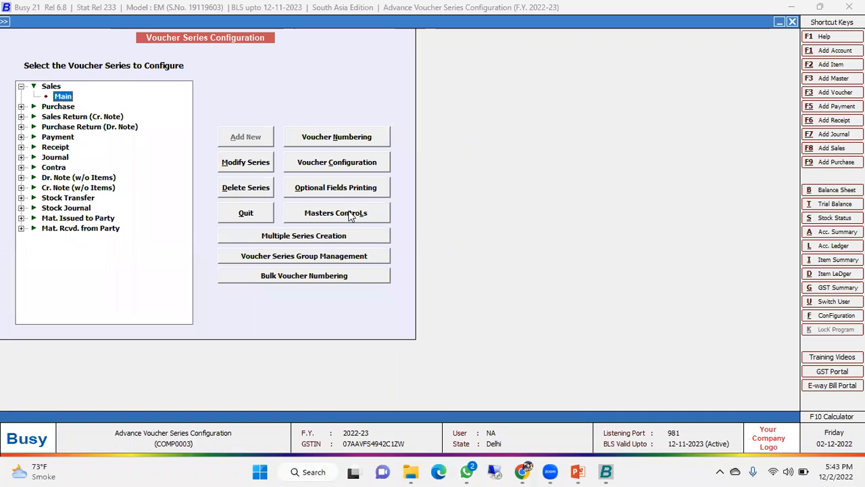
# - Apply party master controls to the Main Sales series, disallowing the one account All in One (India) Limited, and save
pyautogui.click(350, 215)
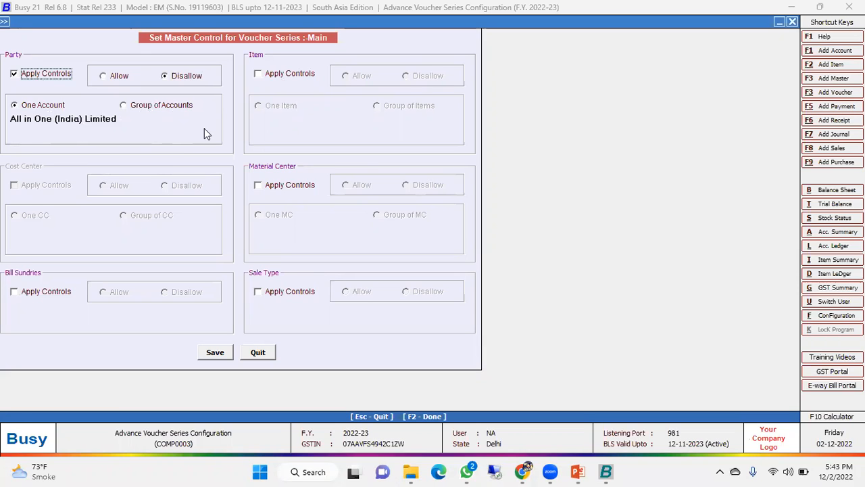
pyautogui.click(215, 352)
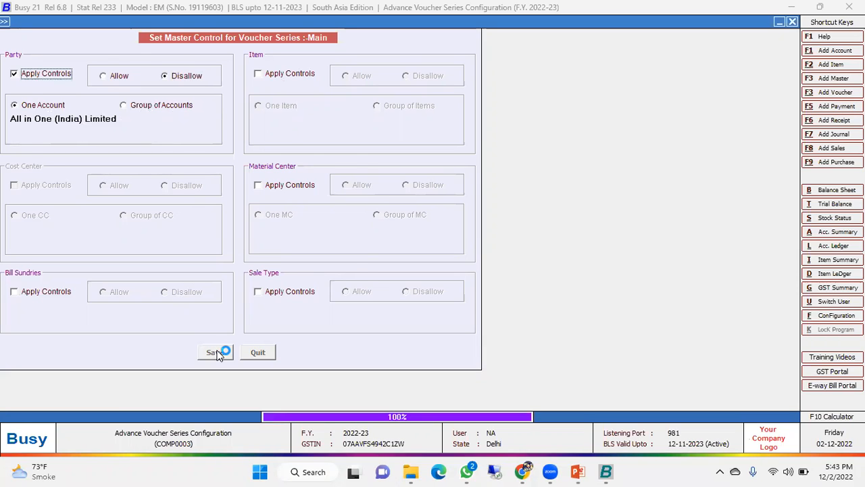
pyautogui.press('Escape')
# - Search the party list of a new sales voucher for "al" and leave the voucher without saving
pyautogui.press('Right')
pyautogui.press('Return')
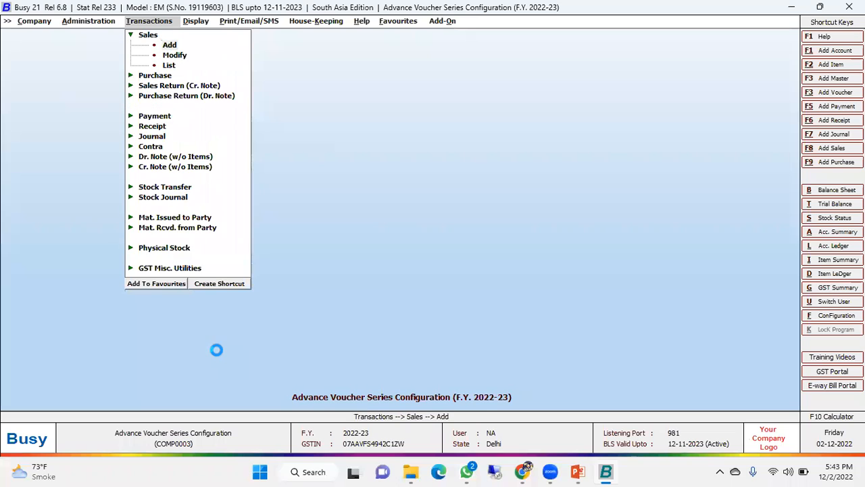
pyautogui.press('Return')
pyautogui.press('Return')
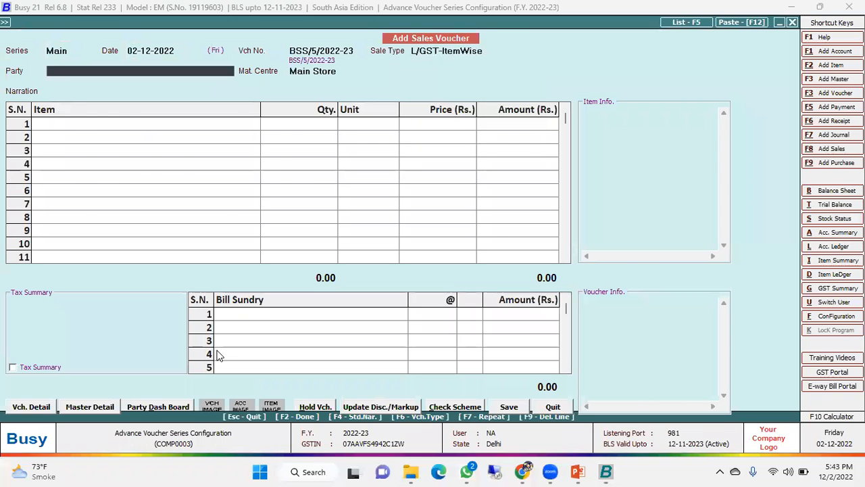
pyautogui.press('Down')
pyautogui.press('Down')
pyautogui.press('Down')
pyautogui.press('Up')
pyautogui.press('Up')
pyautogui.press('Up')
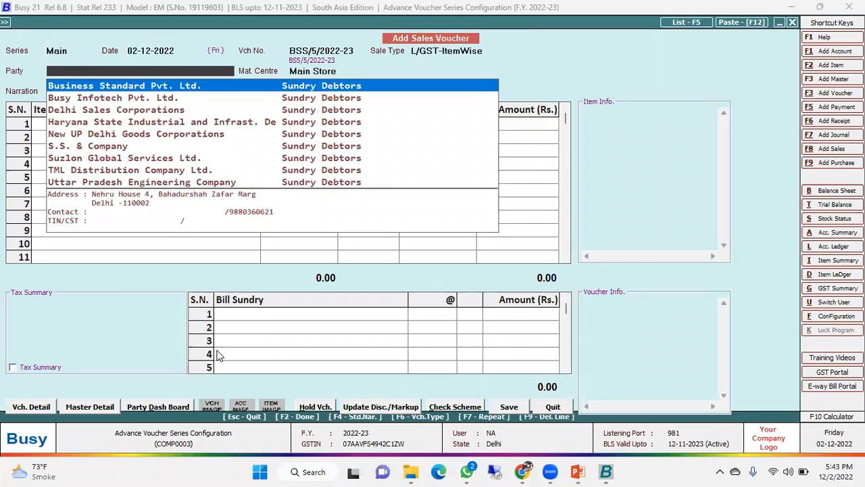
pyautogui.write('al')
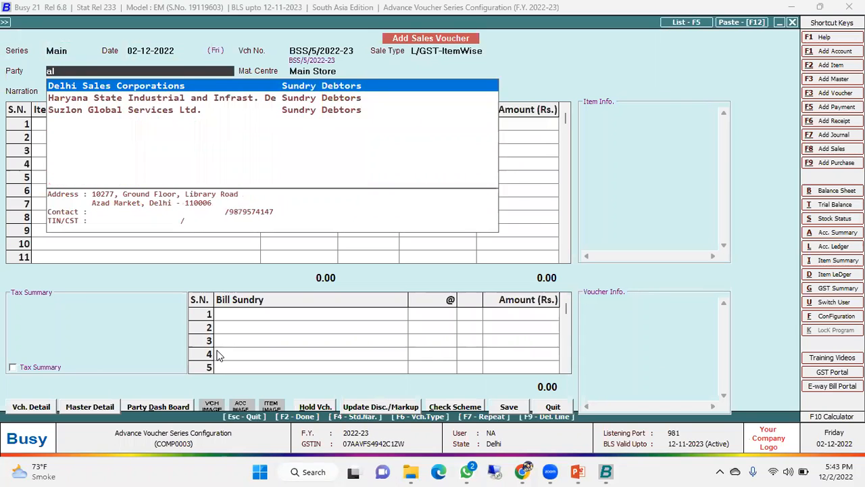
pyautogui.press('Escape')
# - Set Filter value for Party dropdown to N in the Main Sales series configuration and save it
pyautogui.press('Return')
pyautogui.press('Return')
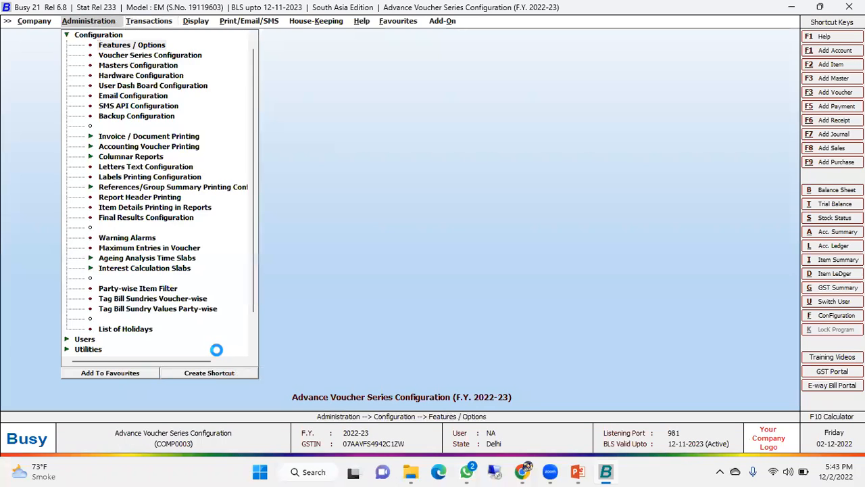
pyautogui.press('Return')
pyautogui.press('Down')
pyautogui.press('Escape')
pyautogui.press('Down')
pyautogui.press('Return')
pyautogui.press('Down')
pyautogui.press('Down')
pyautogui.press('Up')
pyautogui.press('Up')
pyautogui.press('Right')
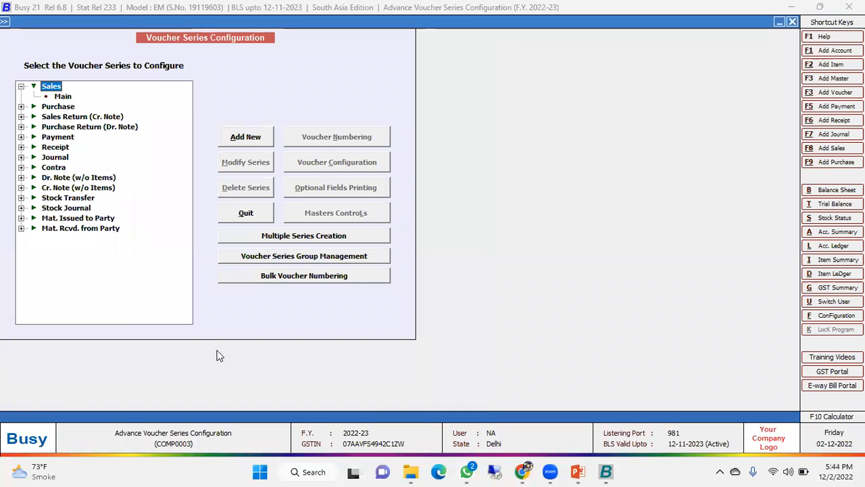
pyautogui.press('Down')
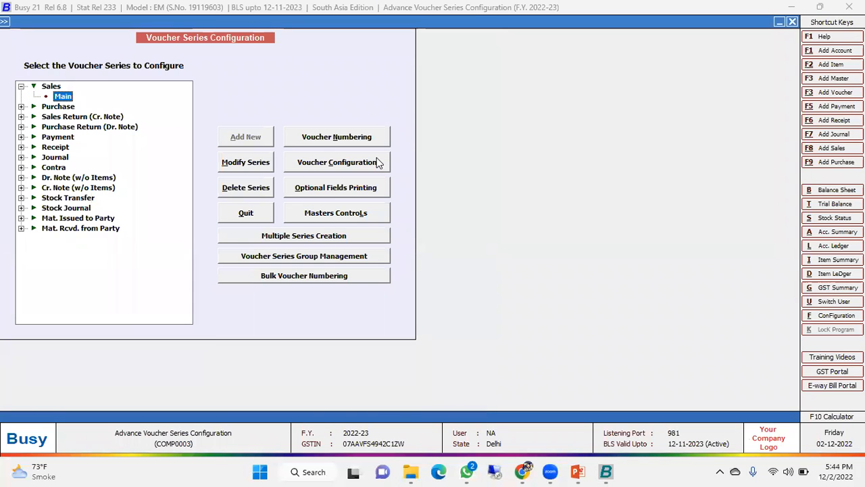
pyautogui.click(337, 168)
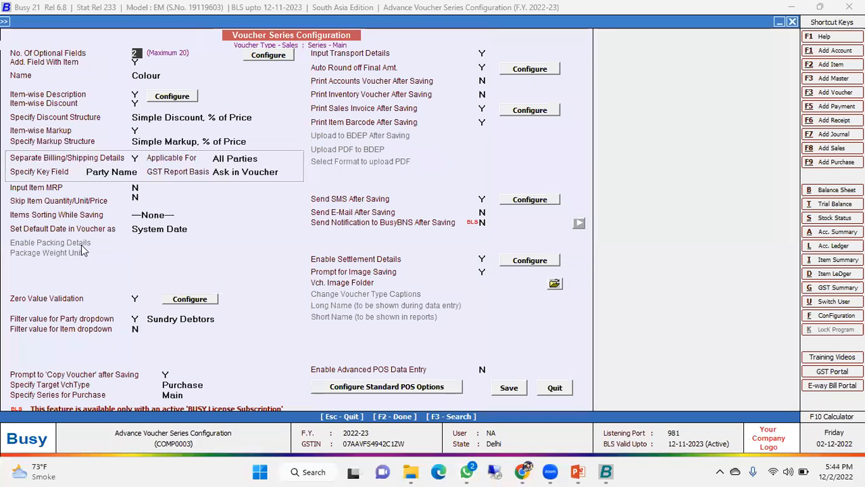
pyautogui.click(138, 317)
pyautogui.write('N')
pyautogui.click(515, 390)
pyautogui.press('Escape')
# - Try to enter All in One (India) Limited as the party in a new sales voucher, and leave the voucher
pyautogui.press('Right')
pyautogui.press('Down')
pyautogui.press('Return')
pyautogui.press('Return')
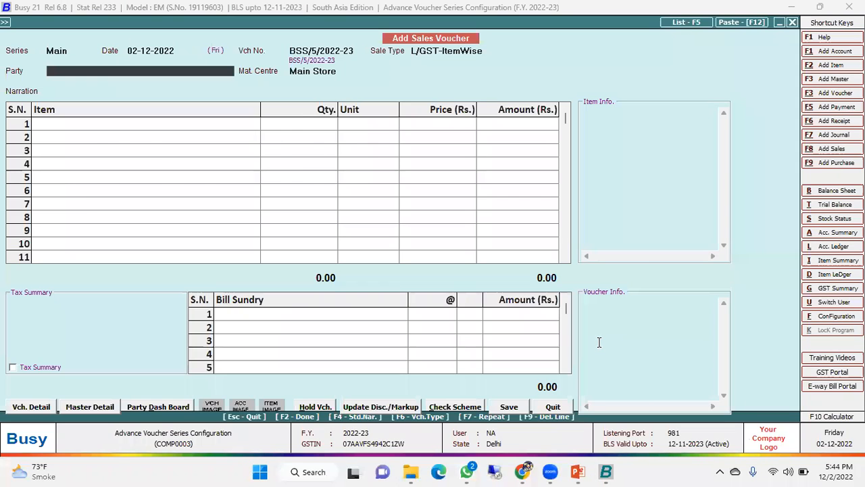
pyautogui.press('Return')
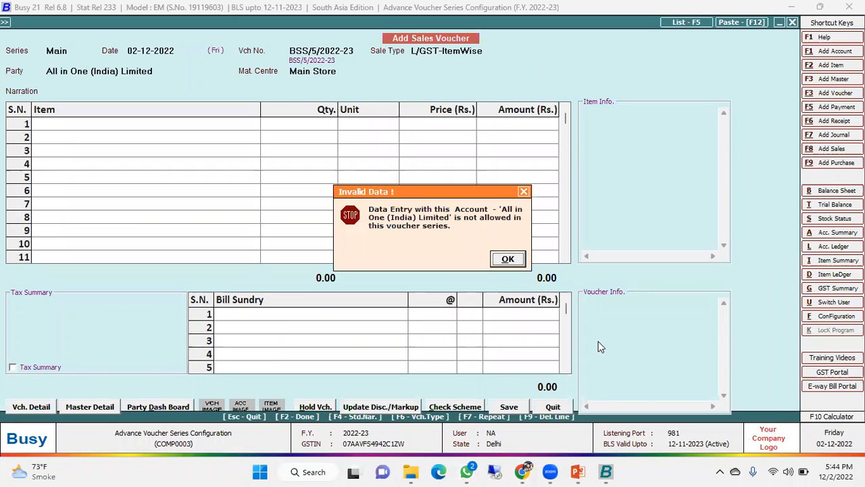
pyautogui.press('Return')
pyautogui.press('Escape')
# - Leave the sales voucher without saving and open Voucher Series Configuration with the Main Sales series selected
pyautogui.press('Right')
pyautogui.press('Left')
pyautogui.press('Return')
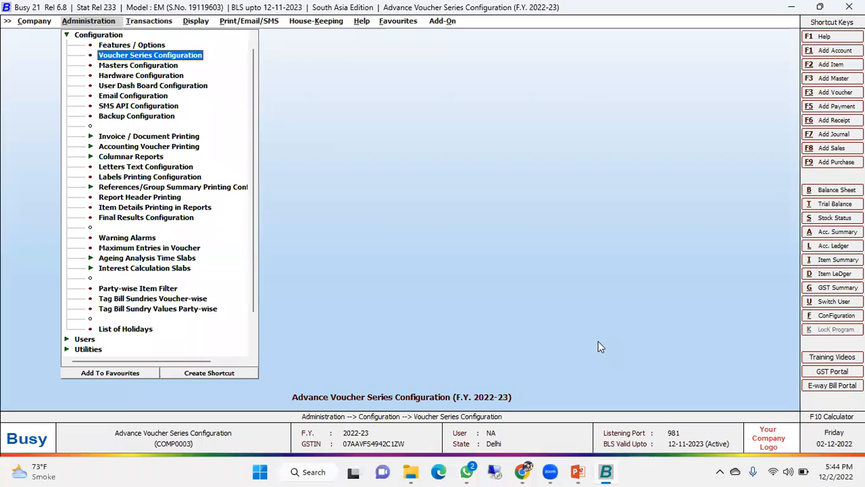
pyautogui.press('Return')
pyautogui.press('Down')
pyautogui.press('Up')
pyautogui.press('Return')
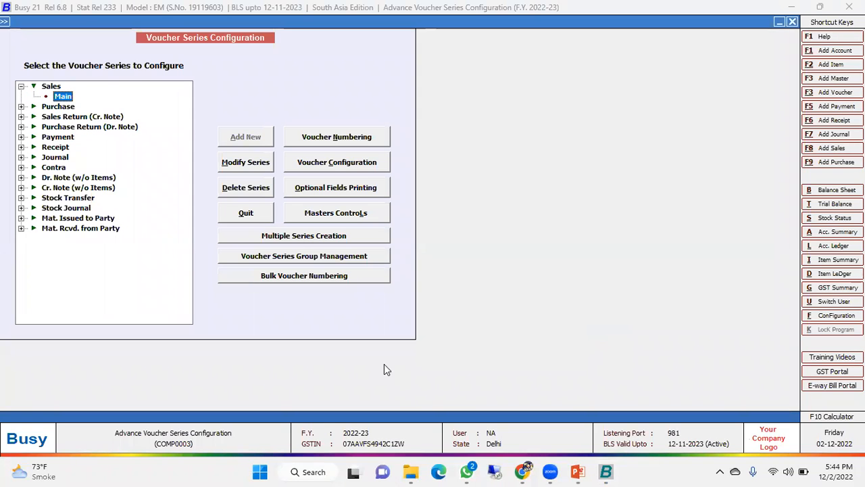
# - Select all voucher types for multiple series creation, and quit without creating any series
pyautogui.click(335, 238)
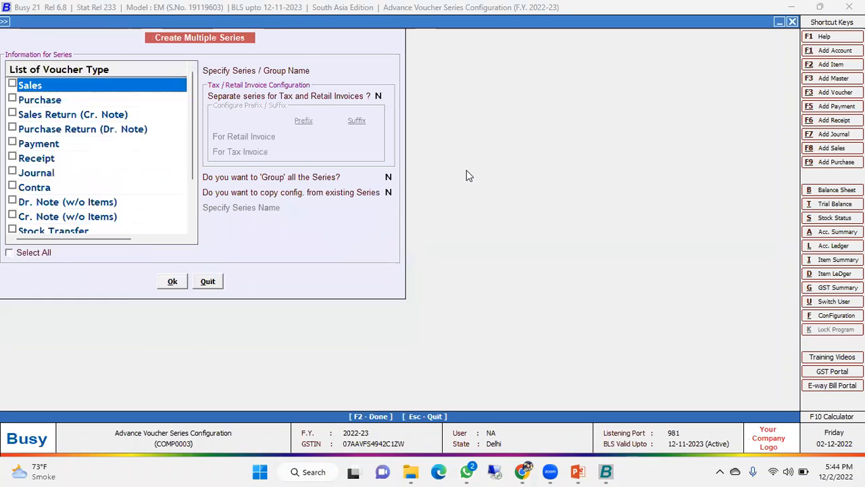
pyautogui.click(357, 70)
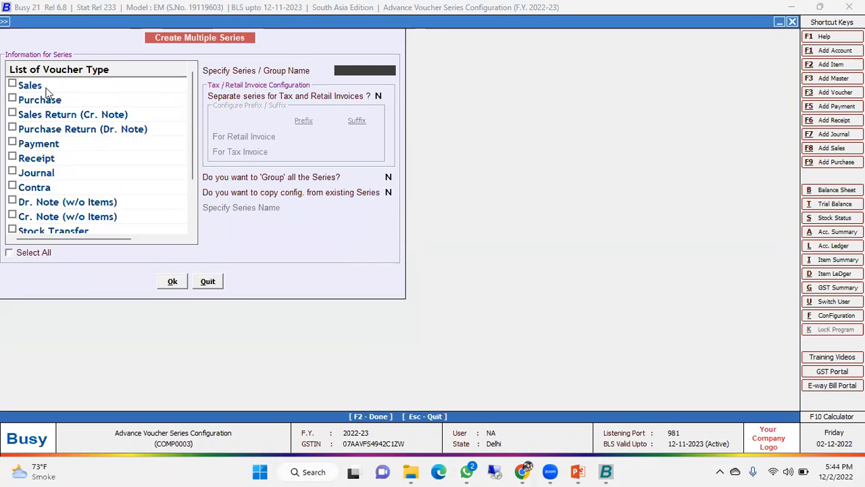
pyautogui.click(35, 257)
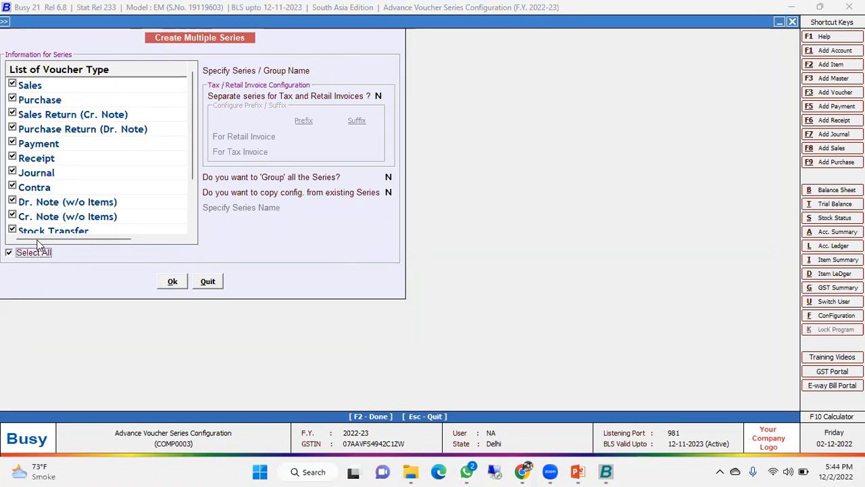
pyautogui.click(209, 283)
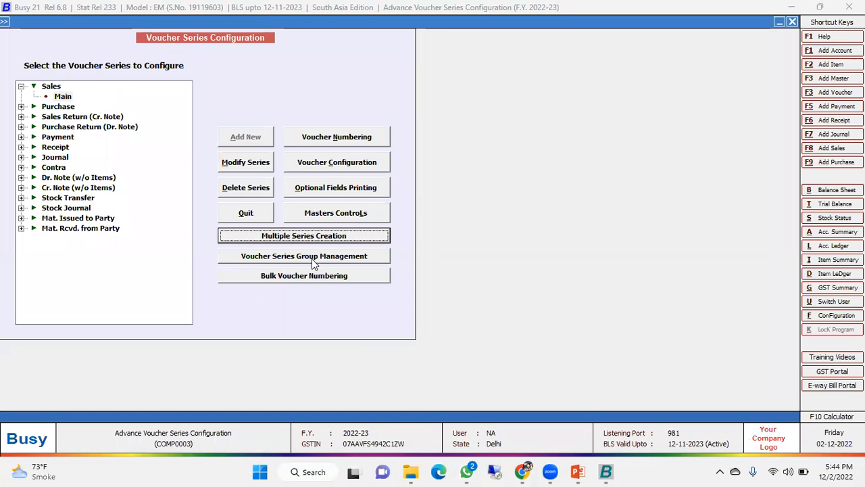
# - Add a voucher series group named A, and leave group management without tagging any series or GST accounts
pyautogui.click(314, 259)
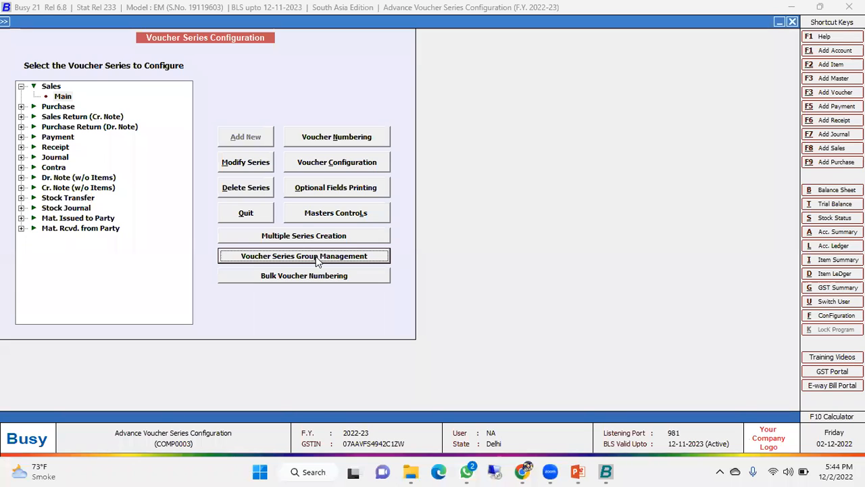
pyautogui.click(317, 259)
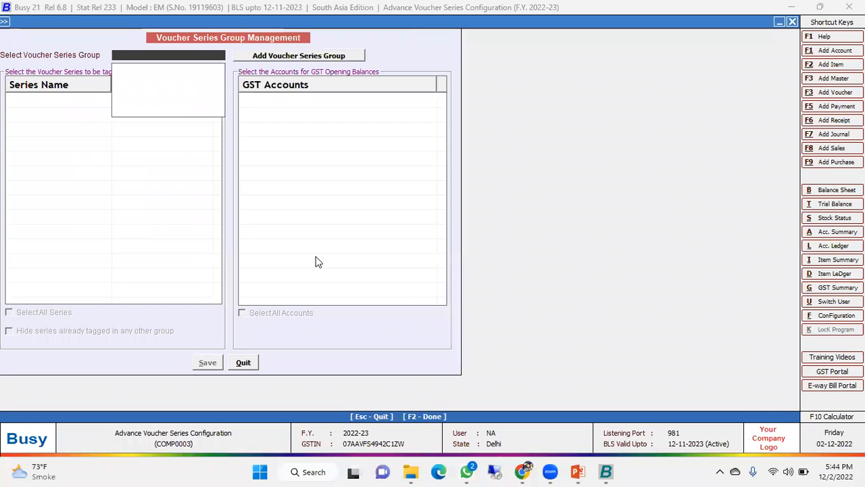
pyautogui.click(291, 57)
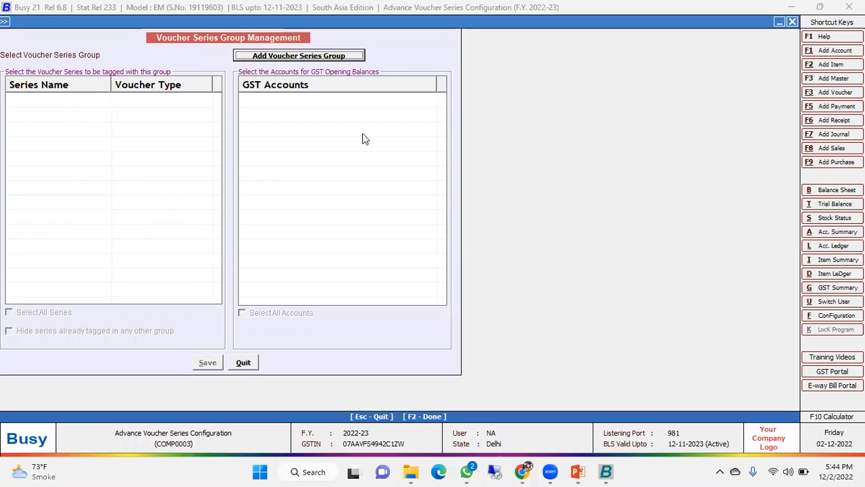
pyautogui.click(292, 57)
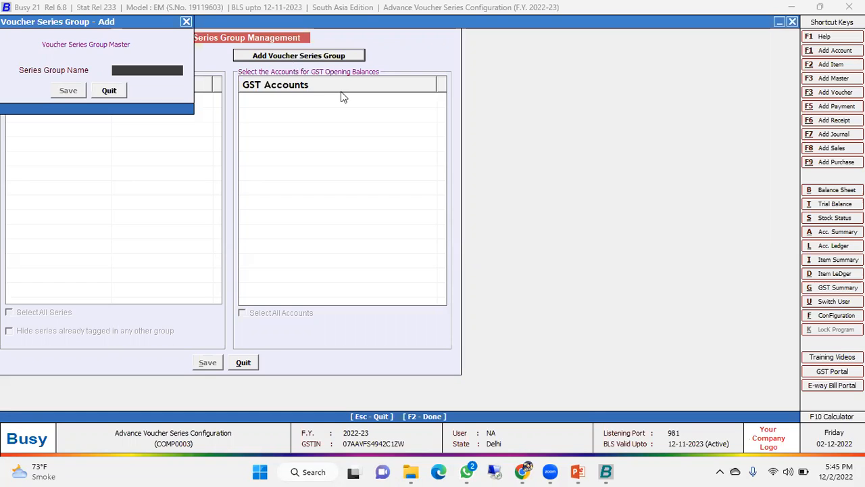
pyautogui.write('A')
pyautogui.press('Return')
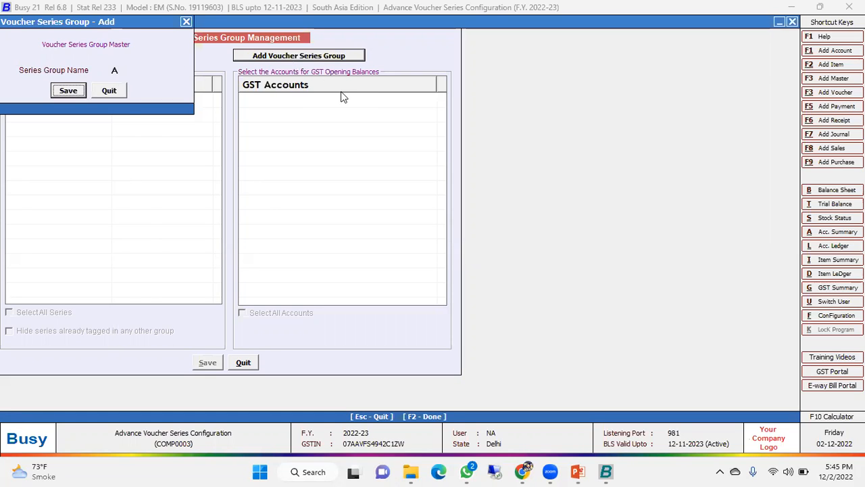
pyautogui.press('Return')
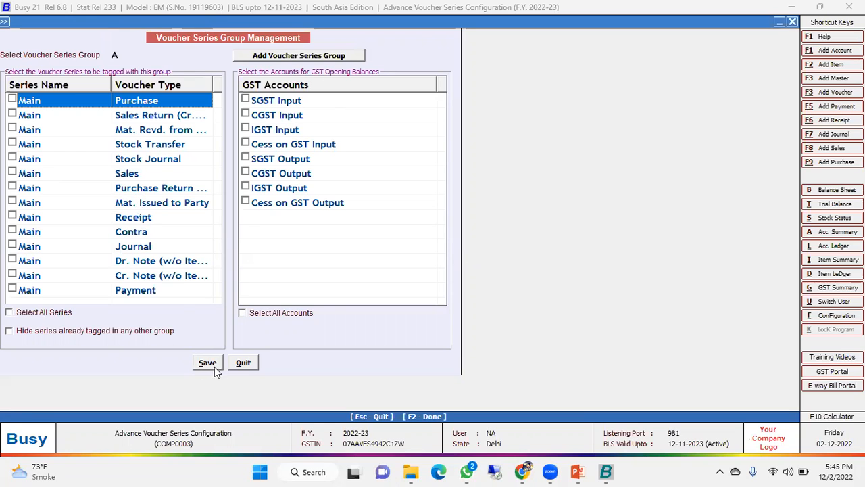
pyautogui.click(243, 363)
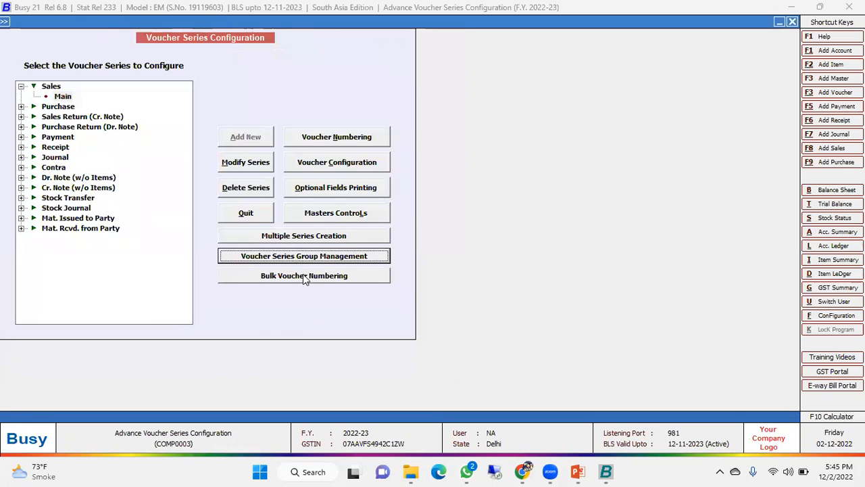
# - Examine the bulk voucher numbering settings for all voucher series groups, including the Purchase row's series and numbering type
pyautogui.click(305, 275)
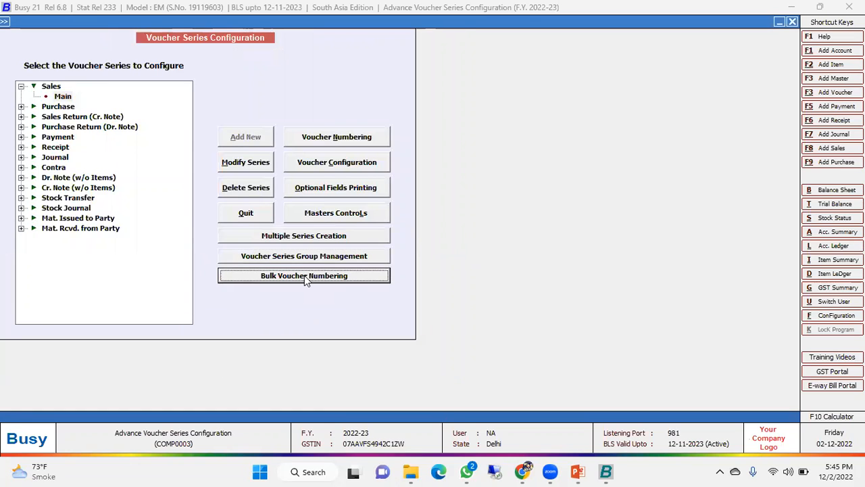
pyautogui.click(304, 275)
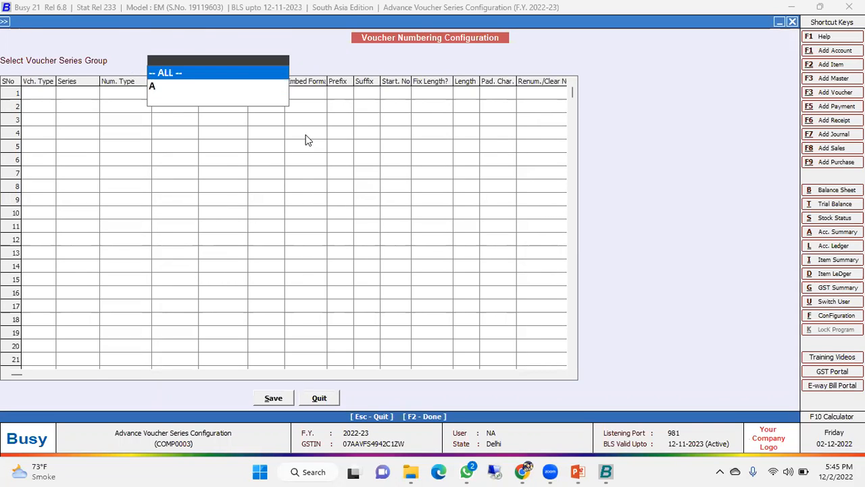
pyautogui.press('Return')
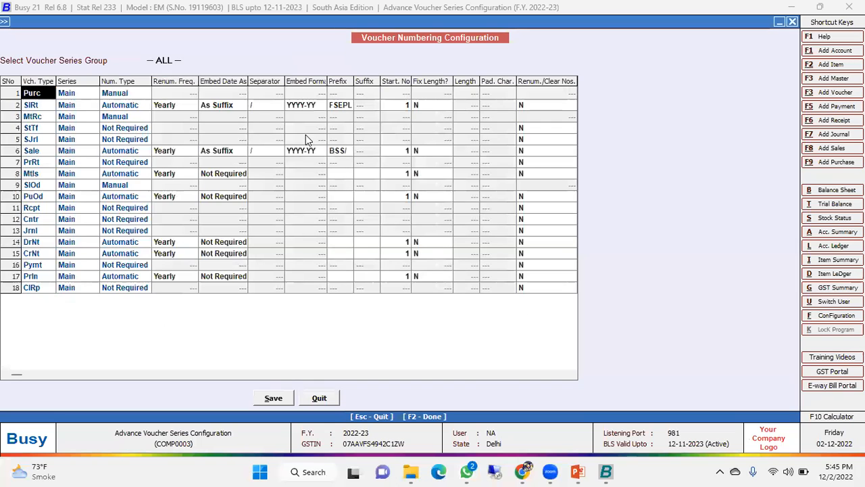
pyautogui.click(76, 95)
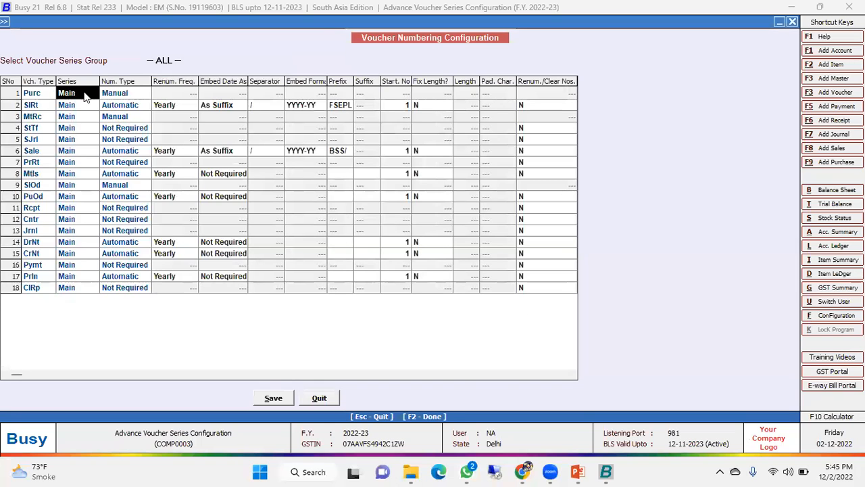
pyautogui.click(138, 93)
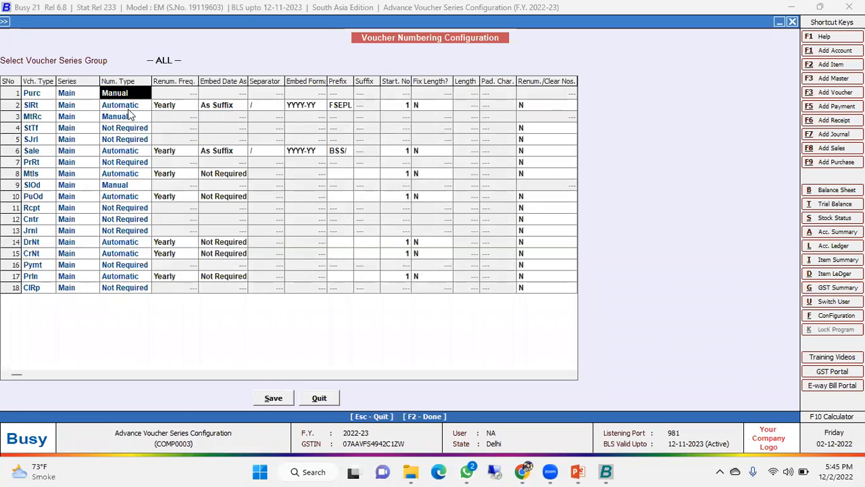
# - Try setting the Purchase Main series to Automatic numbering, and quit bulk voucher numbering without saving
pyautogui.click(135, 95)
pyautogui.press('Down')
pyautogui.press('Down')
pyautogui.press('Return')
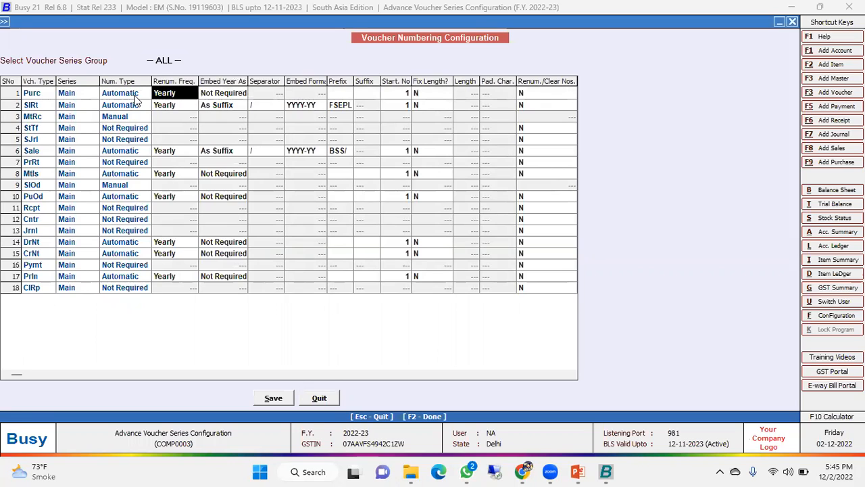
pyautogui.press('Return')
pyautogui.press('Return')
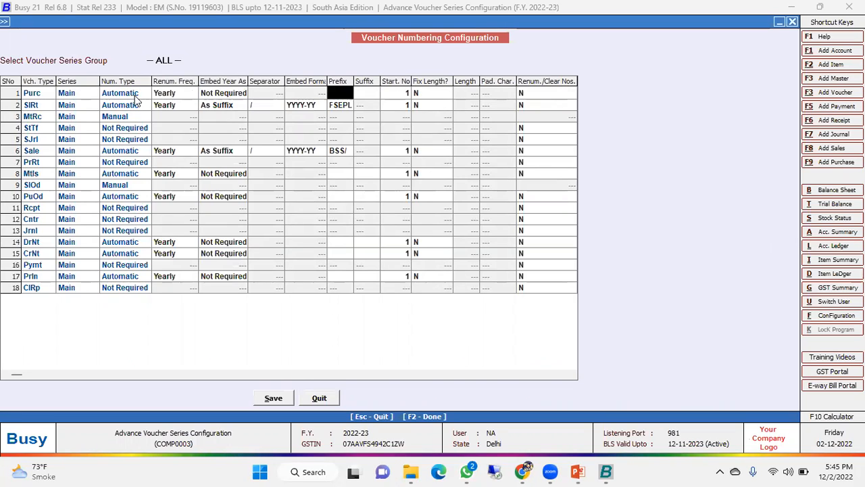
pyautogui.press('Escape')
pyautogui.press('Return')
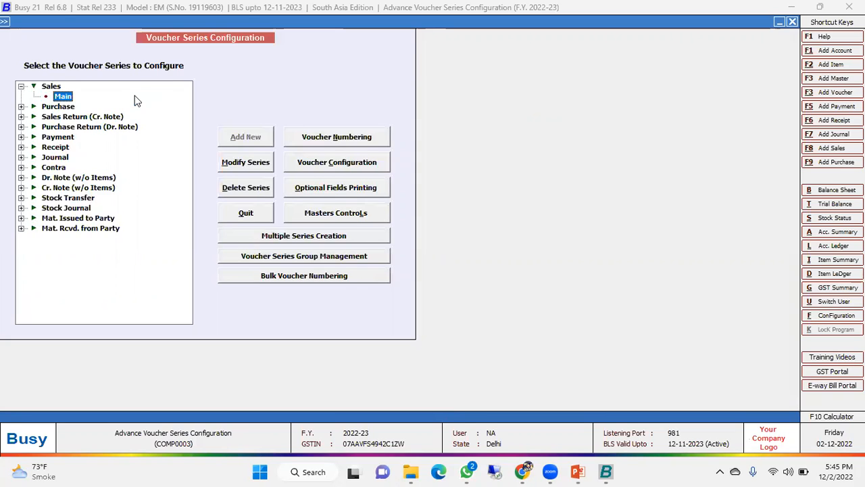
# - Add a new Sales voucher series named POS
pyautogui.click(51, 86)
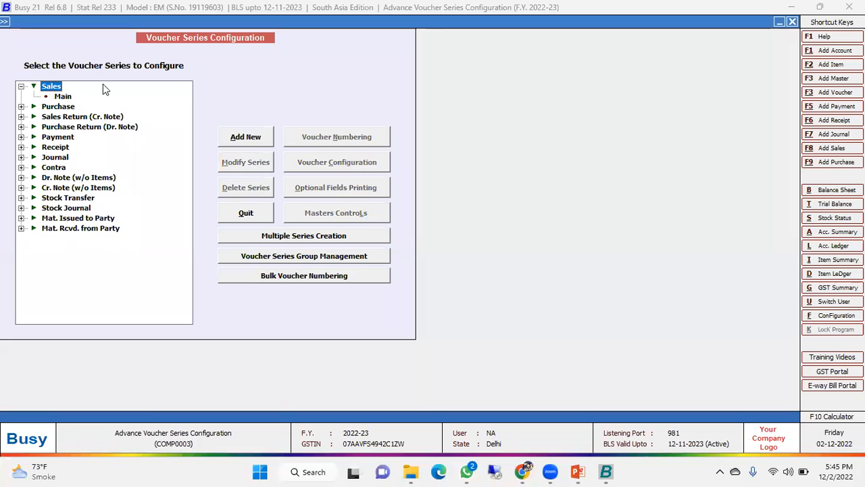
pyautogui.click(242, 136)
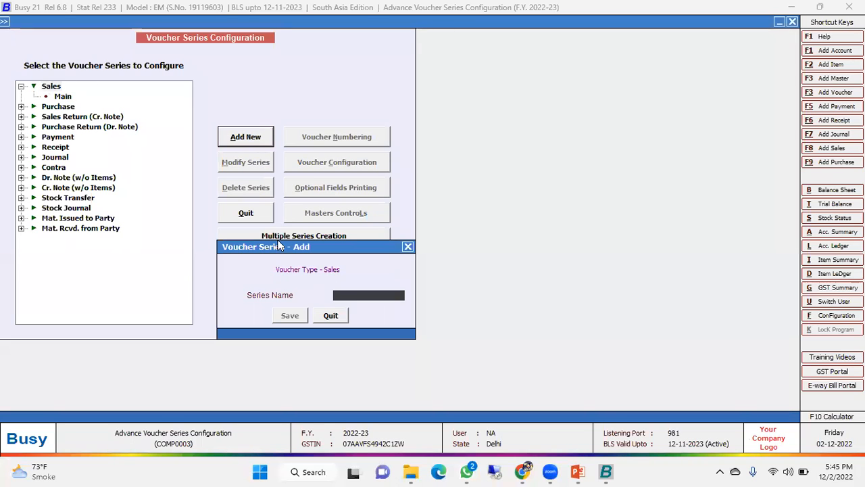
pyautogui.write('POS')
pyautogui.press('Return')
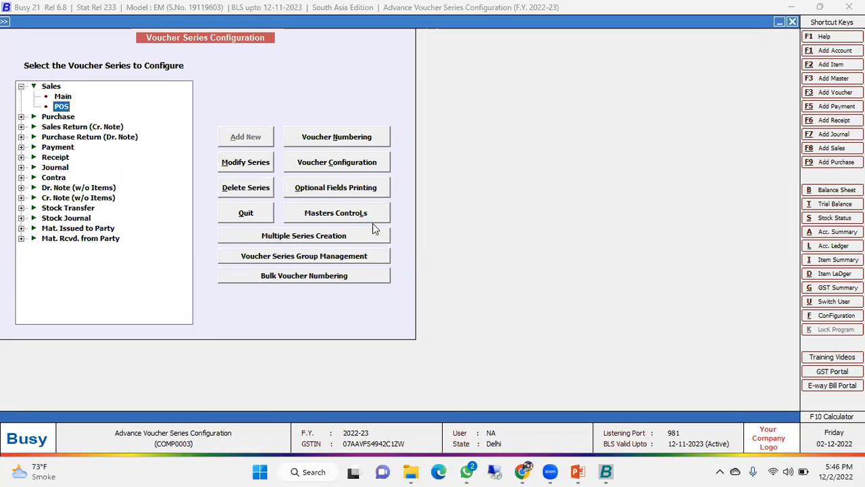
# - Set Enable Advanced POS Data Entry to Y in the POS series configuration
pyautogui.click(340, 165)
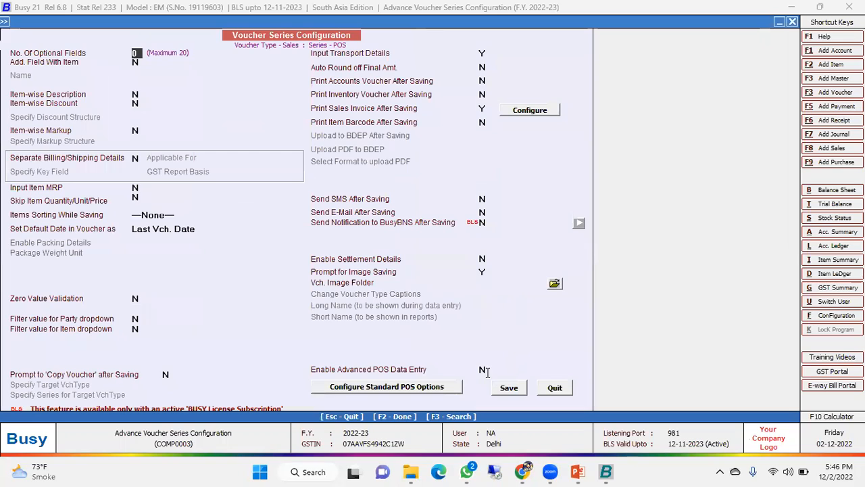
pyautogui.click(484, 369)
pyautogui.press('y')
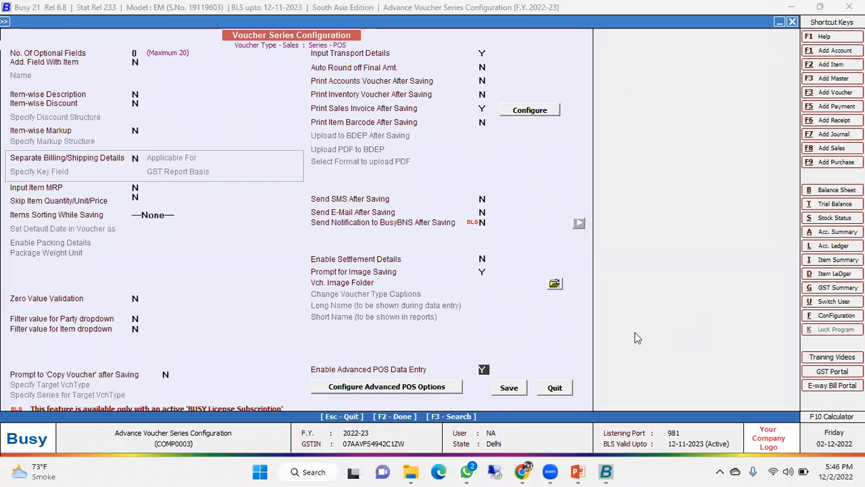
# - Open the advanced POS options and set the Date field type to Fixed with System Date as its default
pyautogui.click(388, 390)
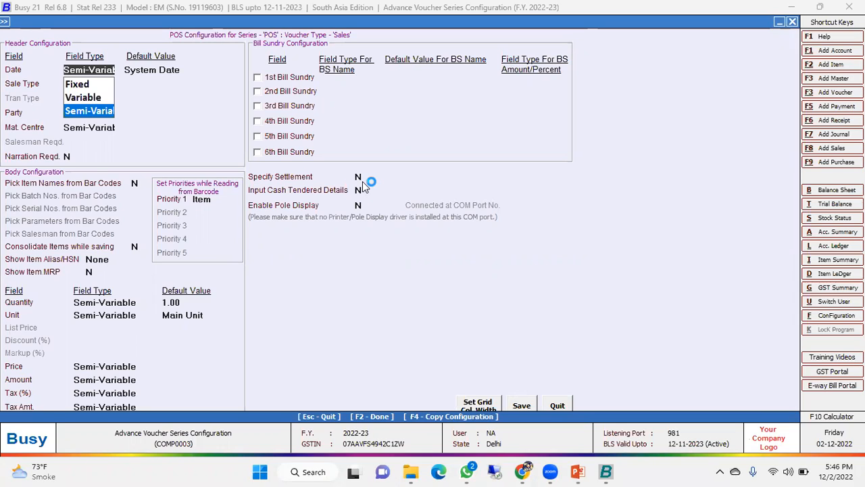
pyautogui.press('Up')
pyautogui.press('Up')
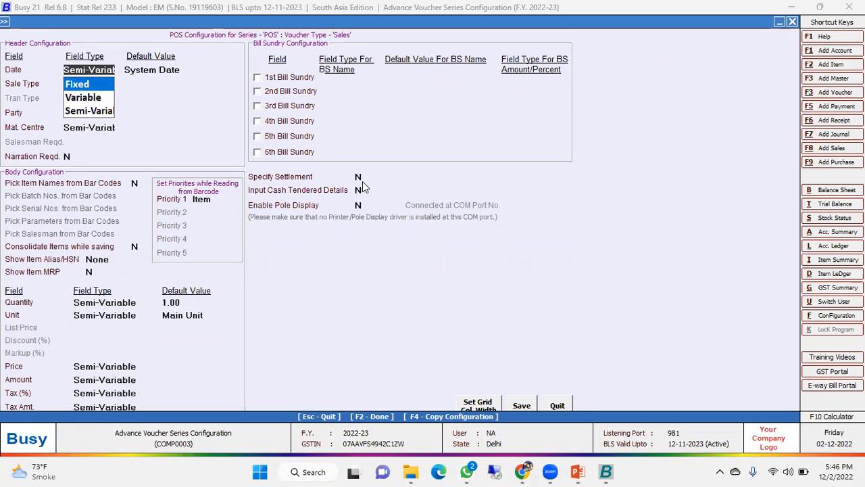
pyautogui.press('Return')
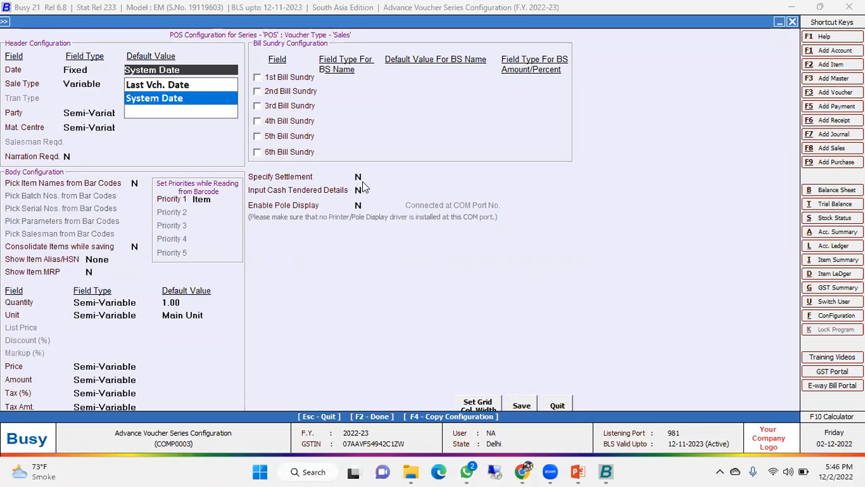
pyautogui.press('Return')
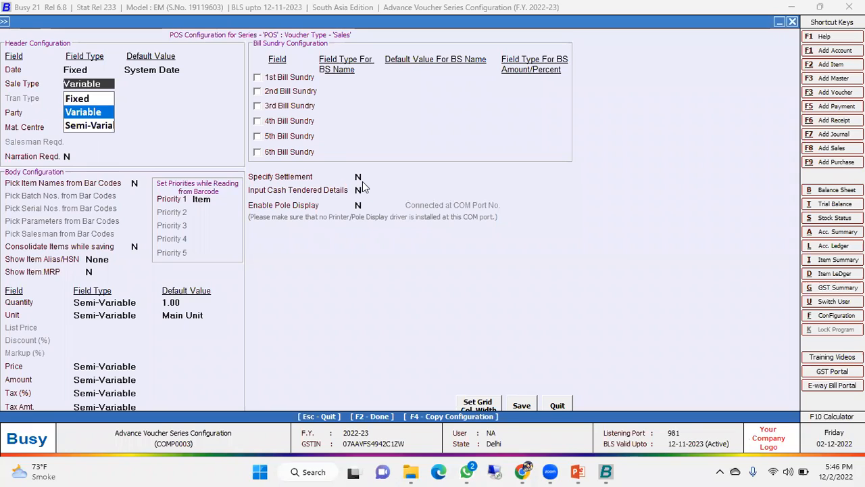
# - Set the Sale Type field to Fixed with default L/GST-ItemWise, and the Party field type to Variable
pyautogui.press('Down')
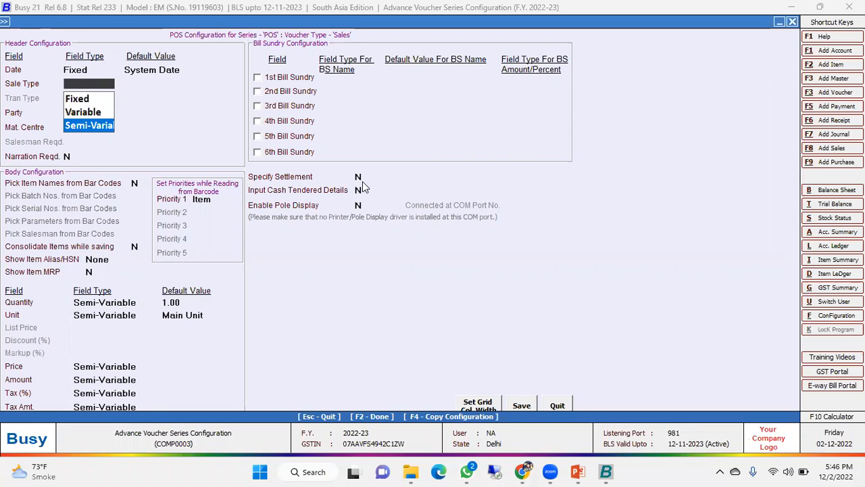
pyautogui.press('Down')
pyautogui.press('Return')
pyautogui.write('I')
pyautogui.press('BackSpace')
pyautogui.press('BackSpace')
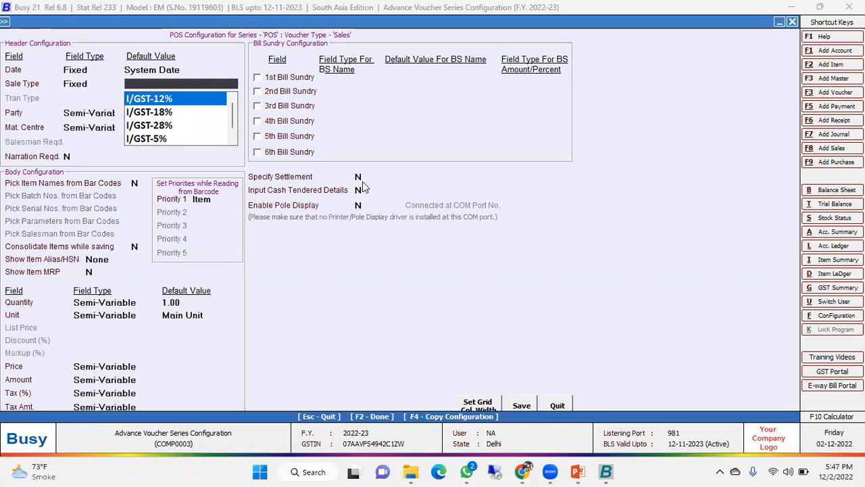
pyautogui.write('ite')
pyautogui.press('Down')
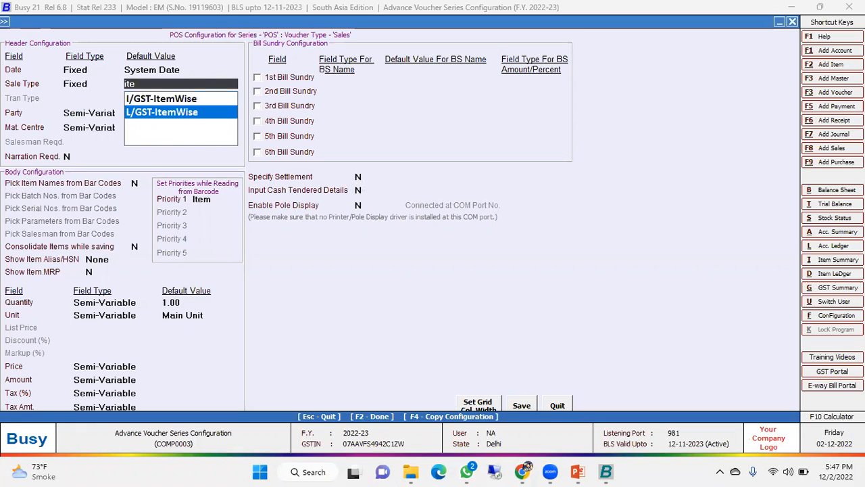
pyautogui.press('Return')
pyautogui.press('Up')
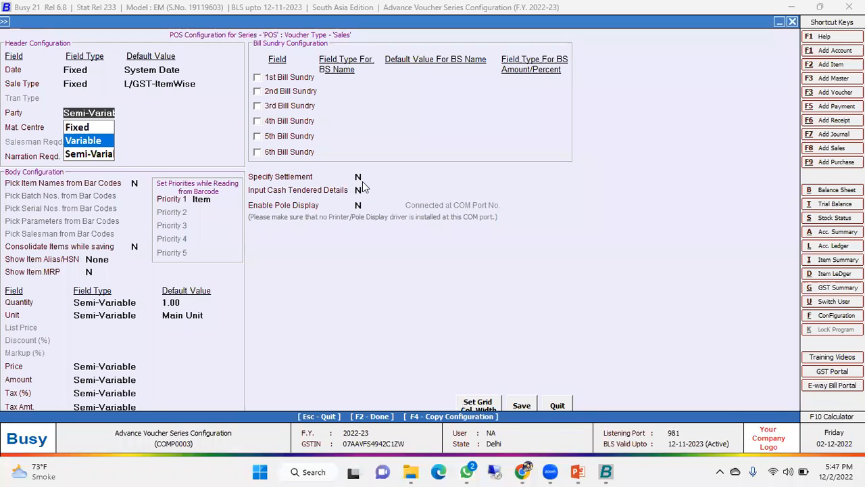
pyautogui.press('Return')
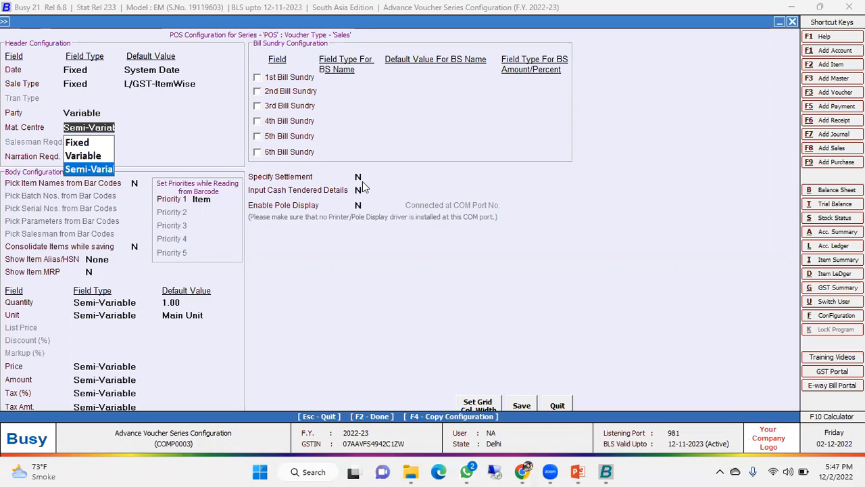
# - Set the Mat. Centre field type to Fixed with Main Store as its default value
pyautogui.press('Up')
pyautogui.press('Up')
pyautogui.press('Return')
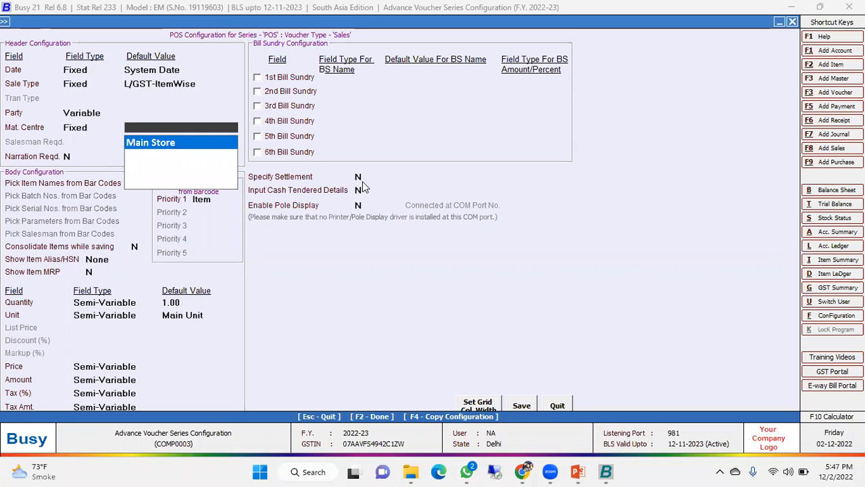
pyautogui.press('Return')
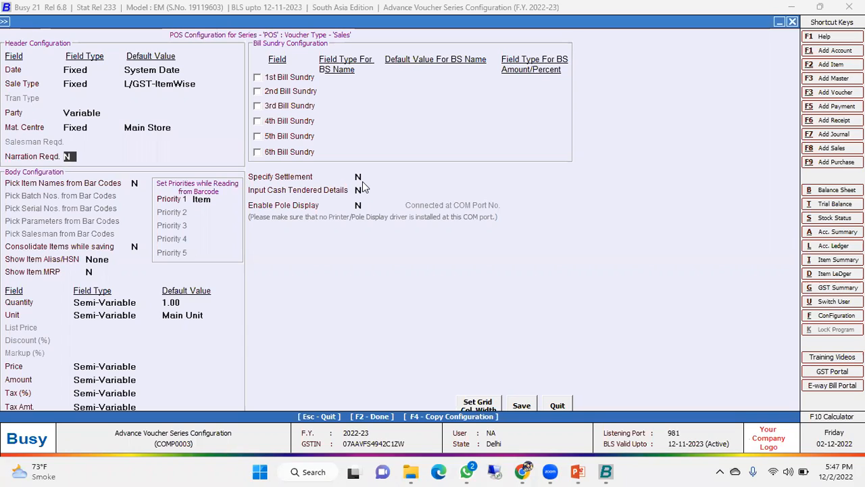
# - Set Cash as the default value for the Party field in the header configuration
pyautogui.press('Up')
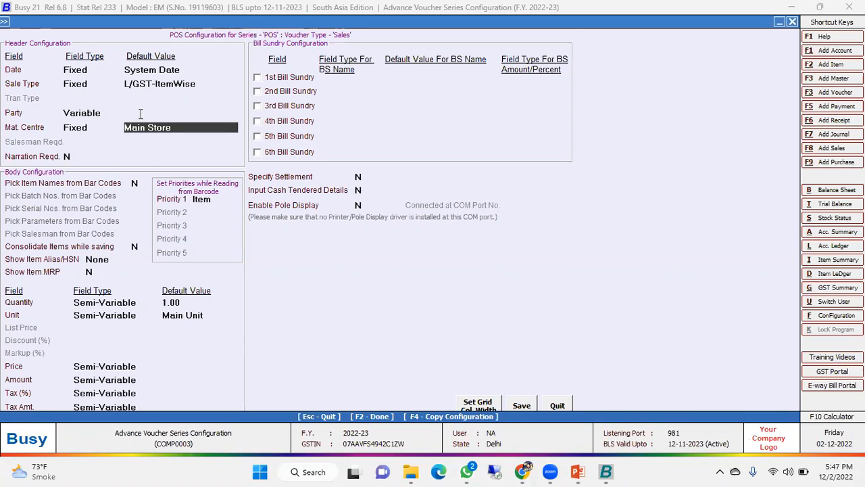
pyautogui.press('Up')
pyautogui.press('Down')
pyautogui.write('cas')
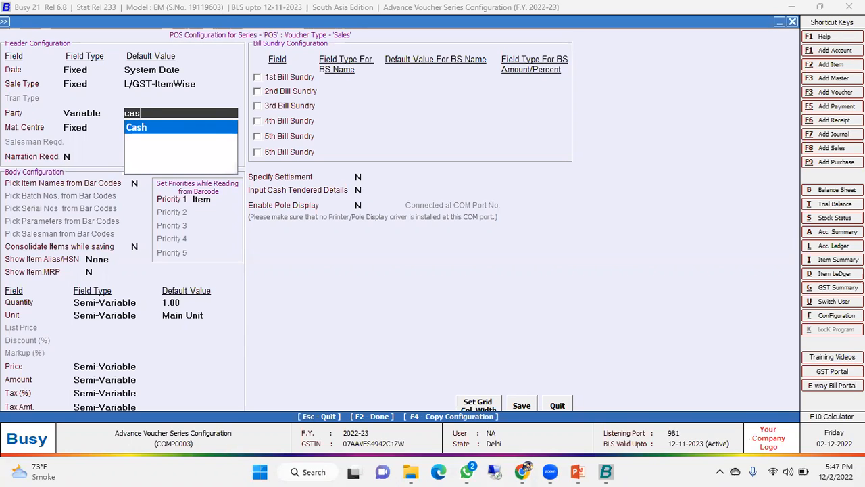
pyautogui.press('Return')
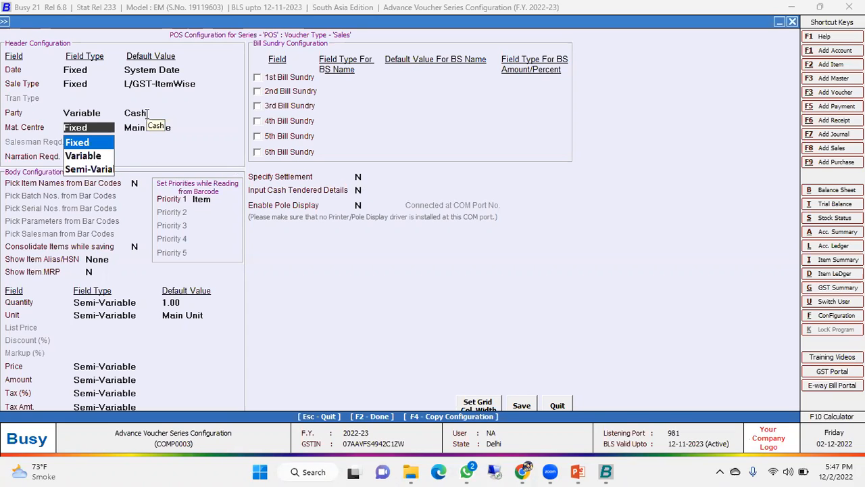
pyautogui.press('Return')
pyautogui.press('Return')
pyautogui.press('Return')
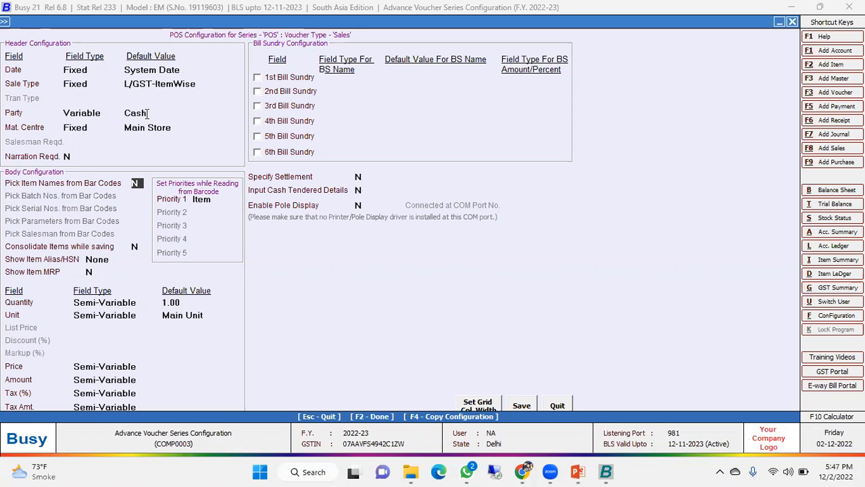
# - Set Pick Item Names from Bar Codes to Y with Item as the first barcode reading priority
pyautogui.press('y')
pyautogui.press('n')
pyautogui.press('y')
pyautogui.press('Return')
pyautogui.press('Return')
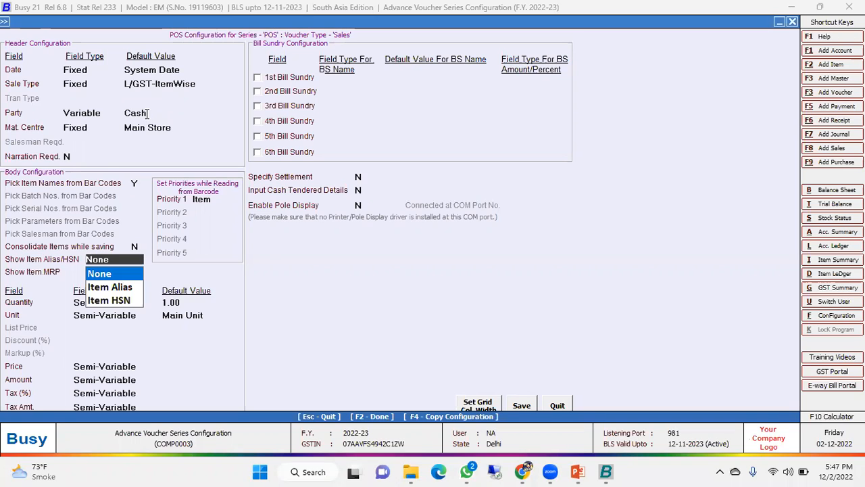
pyautogui.press('Return')
pyautogui.press('Up')
pyautogui.press('Return')
pyautogui.press('Return')
pyautogui.press('Return')
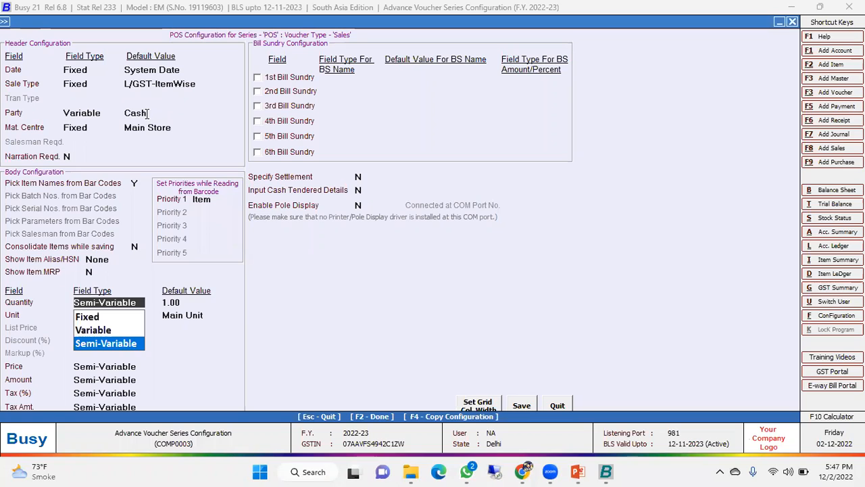
pyautogui.press('Escape')
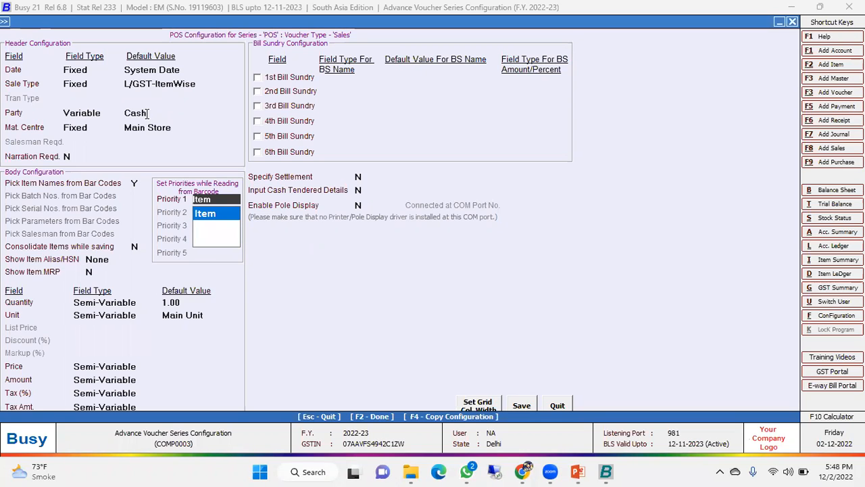
pyautogui.press('Return')
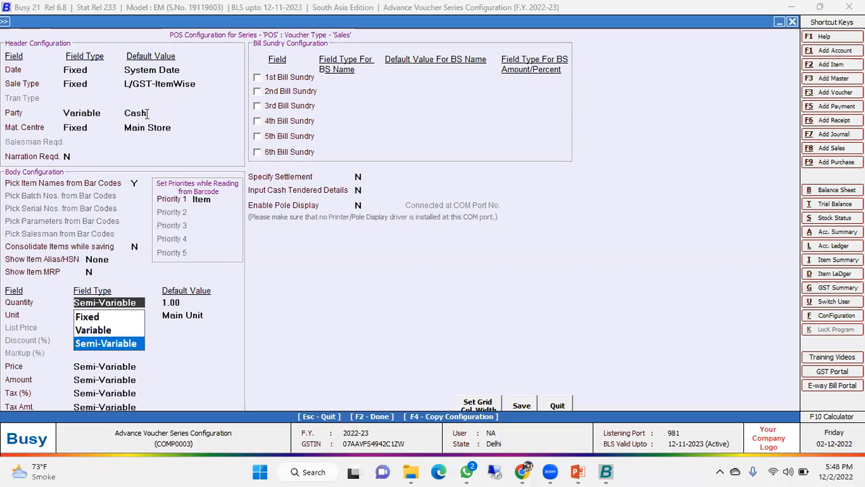
# - Go through the Quantity field type options and choose Semi-Variable
pyautogui.press('Up')
pyautogui.press('Up')
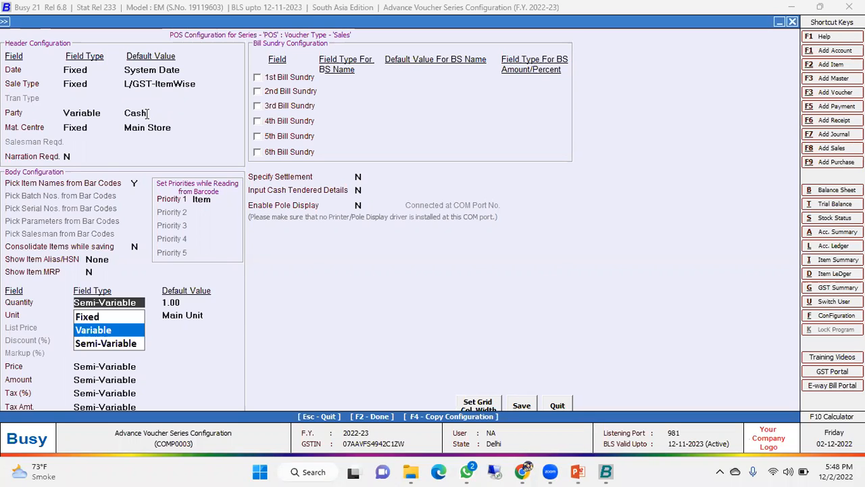
pyautogui.press('Down')
pyautogui.press('Down')
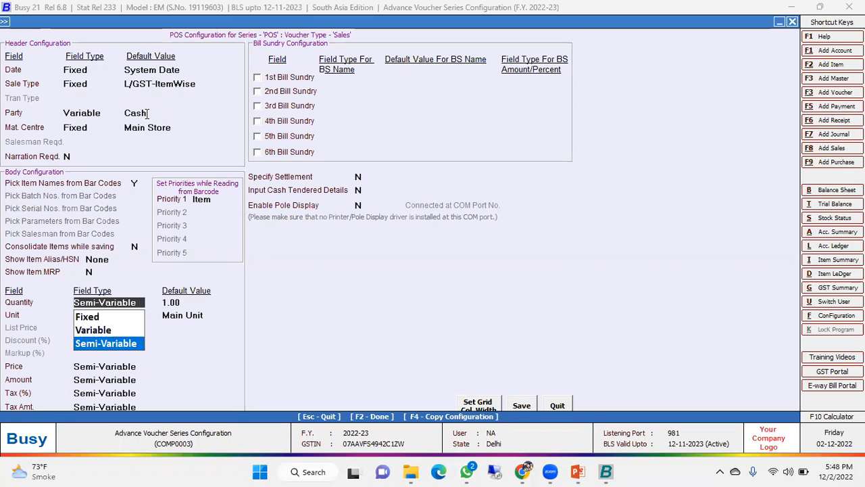
pyautogui.press('Up')
pyautogui.press('Up')
pyautogui.press('Down')
pyautogui.press('Down')
pyautogui.press('Return')
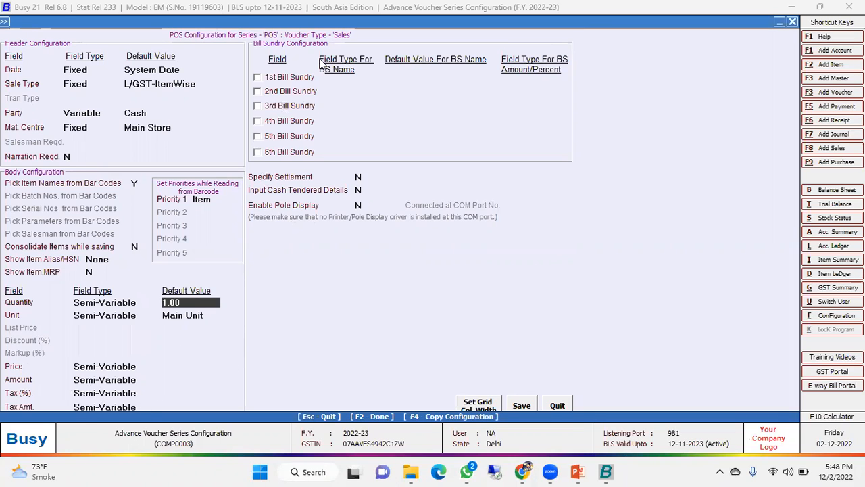
# - Enable the 1st Bill Sundry with Discount as its default name and Variable as the name's field type
pyautogui.click(289, 76)
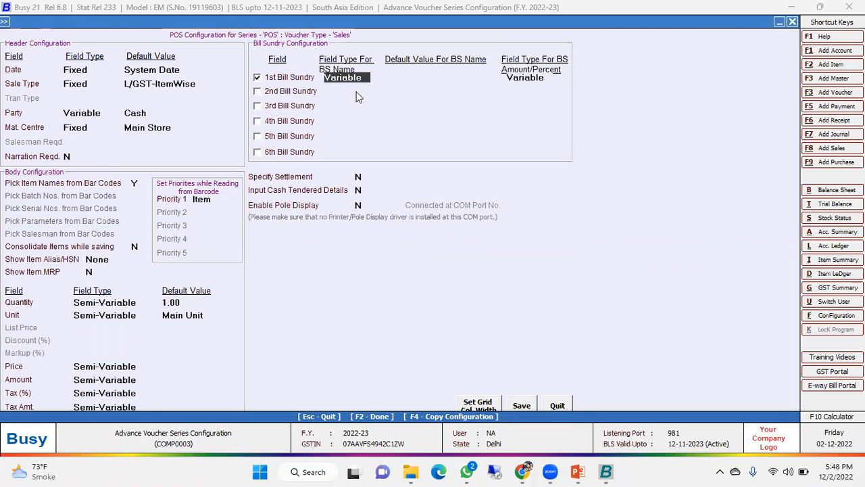
pyautogui.press('Return')
pyautogui.press('Down')
pyautogui.write('di')
pyautogui.press('Return')
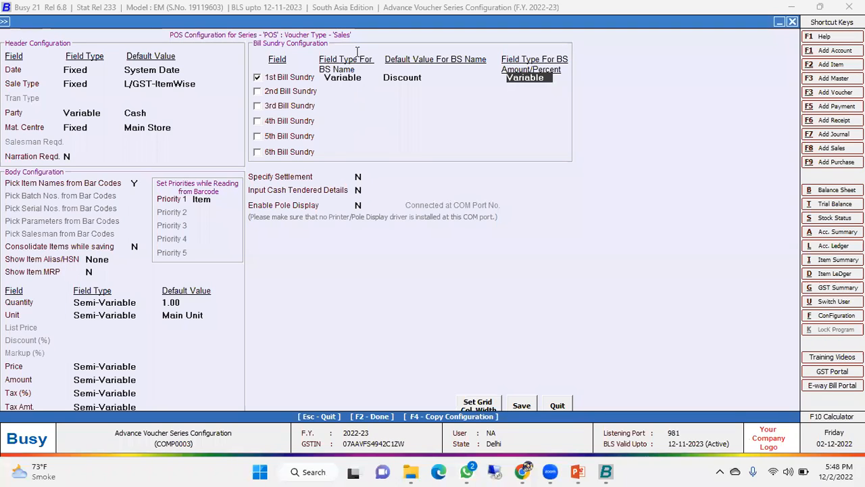
pyautogui.click(356, 77)
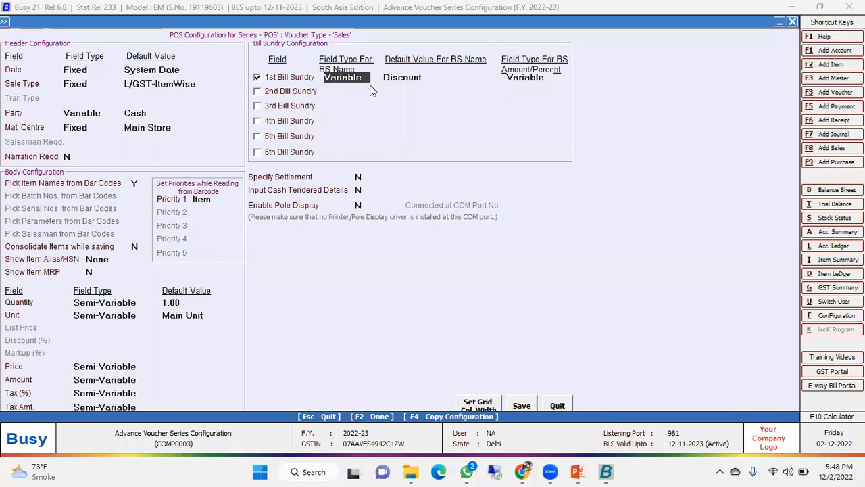
# - Set Specify Settlement to Y and open its settlement configuration
pyautogui.click(359, 176)
pyautogui.write('Y')
pyautogui.press('Return')
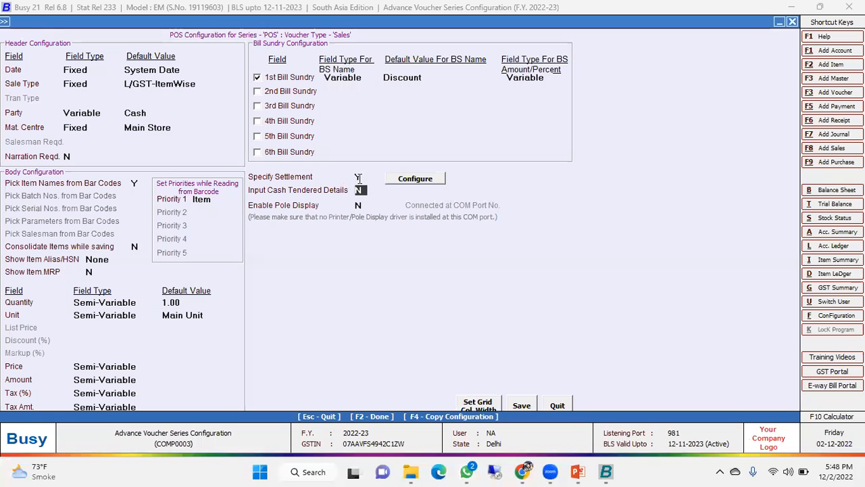
pyautogui.click(412, 179)
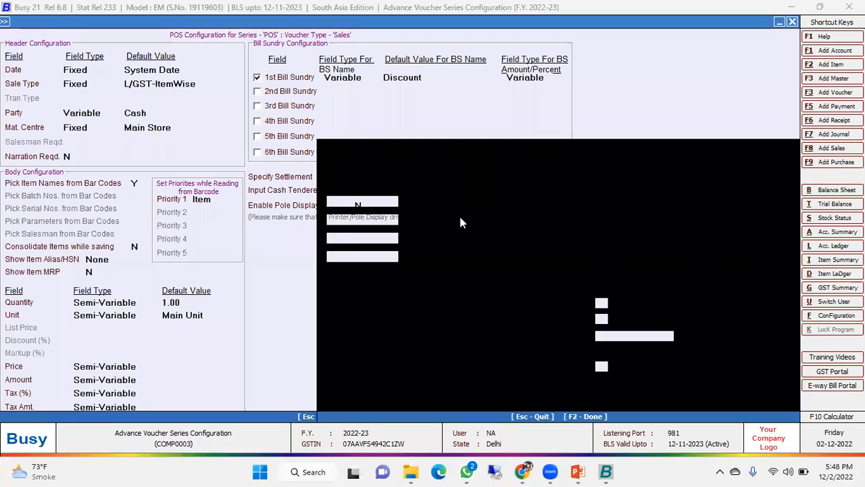
# - Allow Cash as a settlement mode with the Cash account and the caption Cash
pyautogui.click(358, 201)
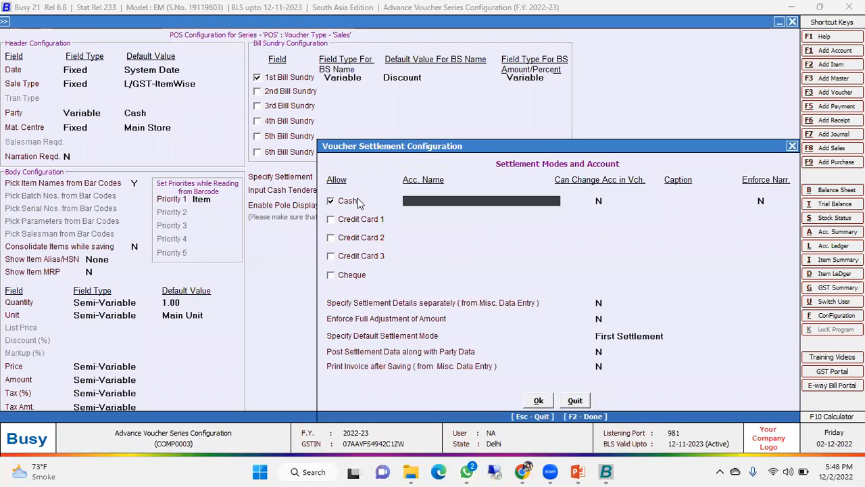
pyautogui.write('cas')
pyautogui.press('Return')
pyautogui.press('Return')
pyautogui.write('casg')
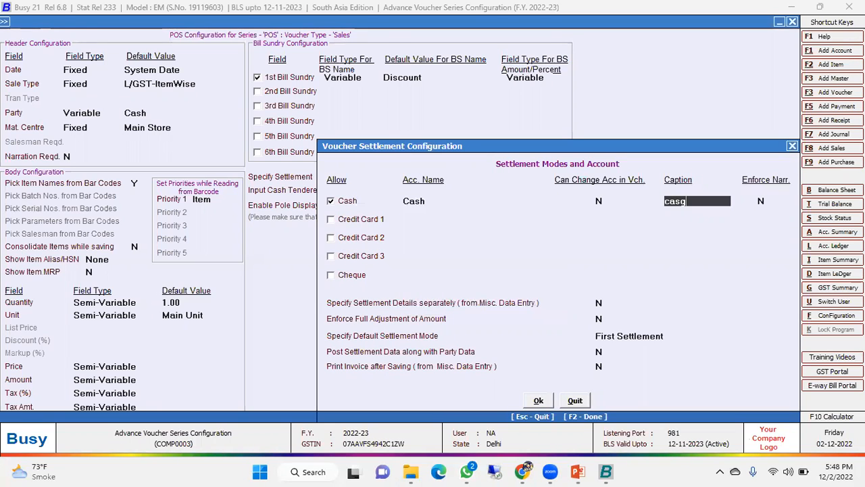
pyautogui.press('BackSpace')
pyautogui.write('h')
pyautogui.press('Return')
pyautogui.press('Return')
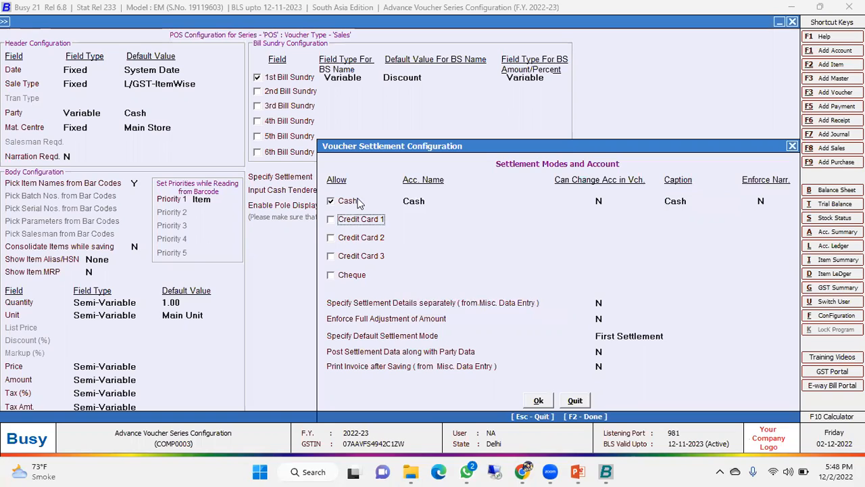
# - Allow Credit Card 1 as a settlement mode with the HDFC Bank Ltd. account and the caption Bank
pyautogui.press('space')
pyautogui.write('bank')
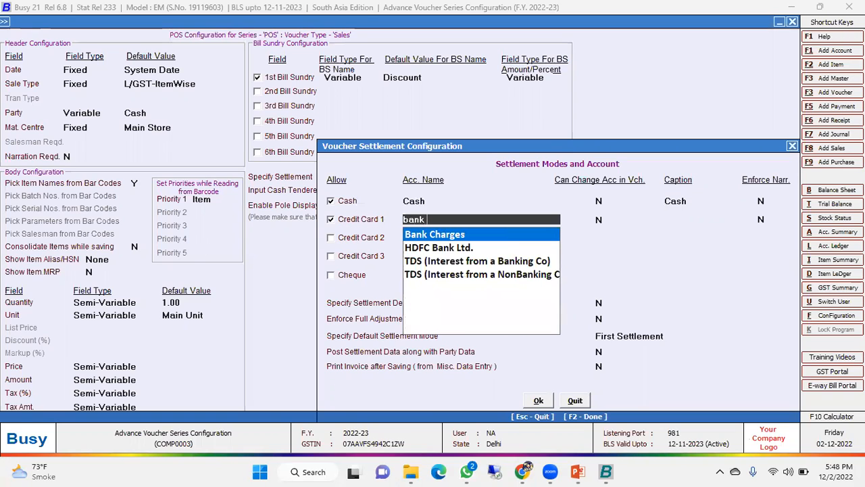
pyautogui.press('Down')
pyautogui.press('Return')
pyautogui.press('Return')
pyautogui.write('Bank')
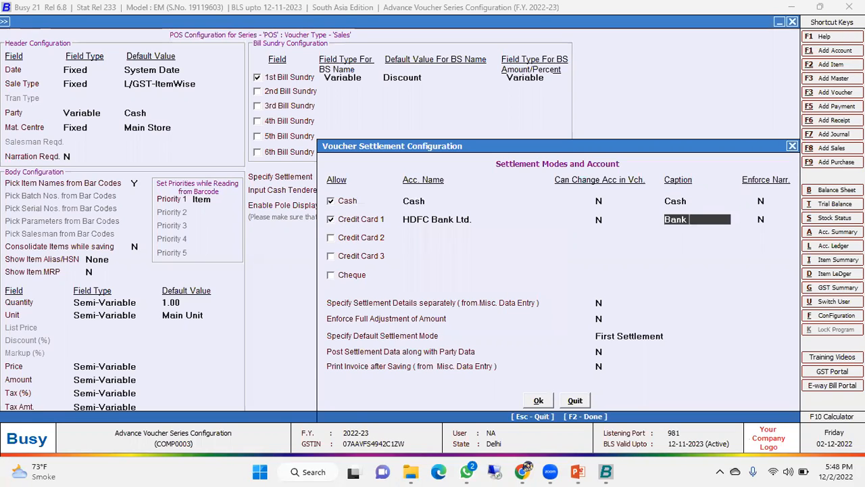
pyautogui.press('Return')
pyautogui.press('Return')
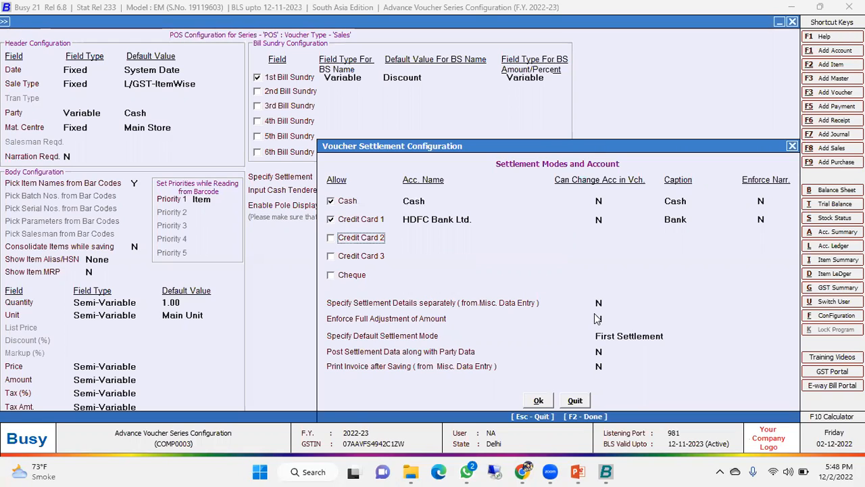
# - Accept First Settlement as the default settlement mode and N for the other settlement options, and confirm the settlement configuration
pyautogui.click(604, 303)
pyautogui.press('Return')
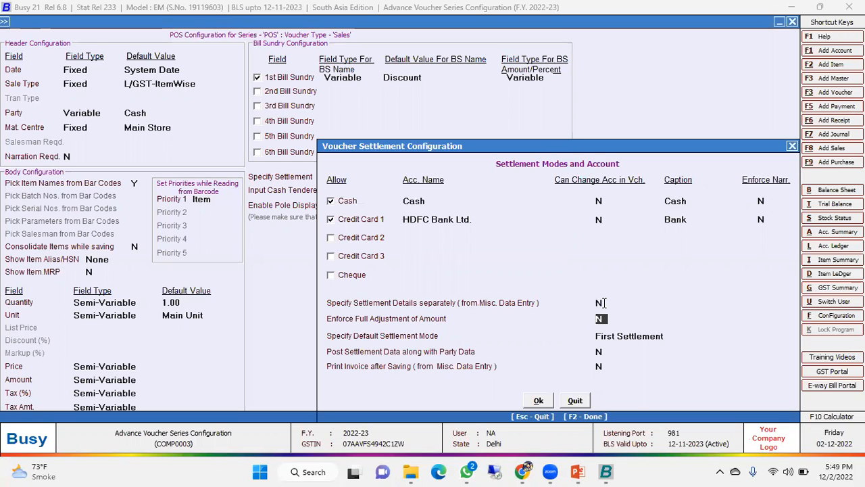
pyautogui.press('Return')
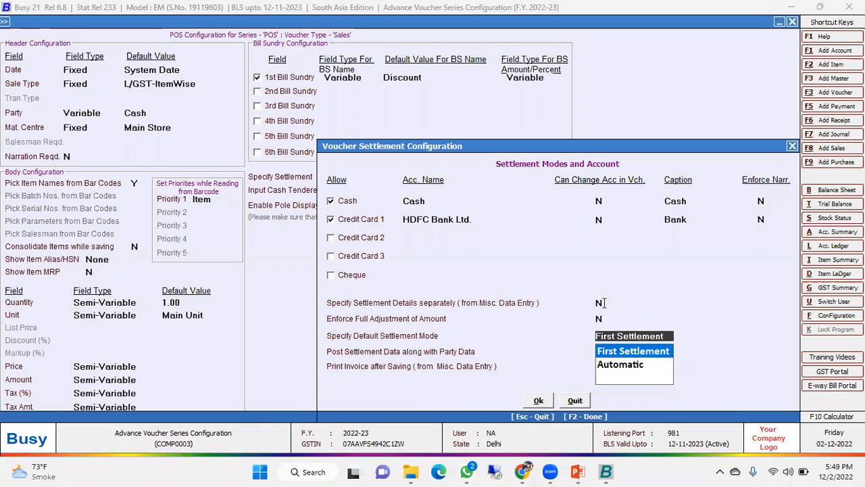
pyautogui.press('Return')
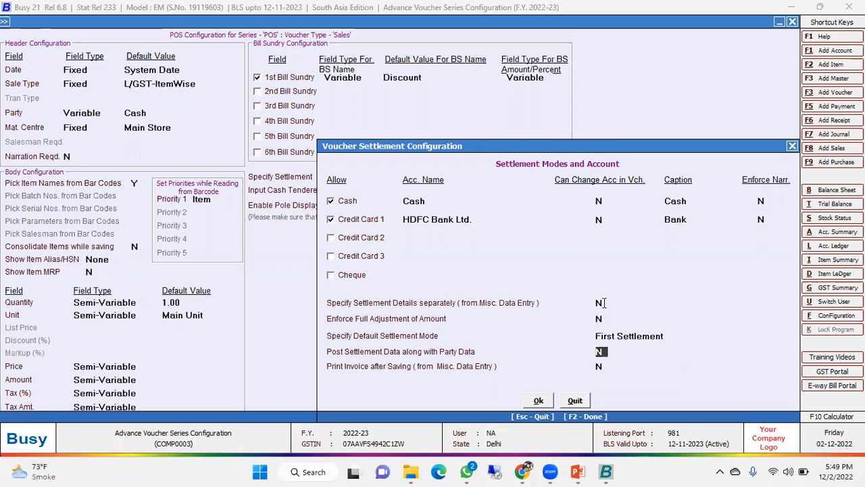
pyautogui.press('Return')
pyautogui.press('Return')
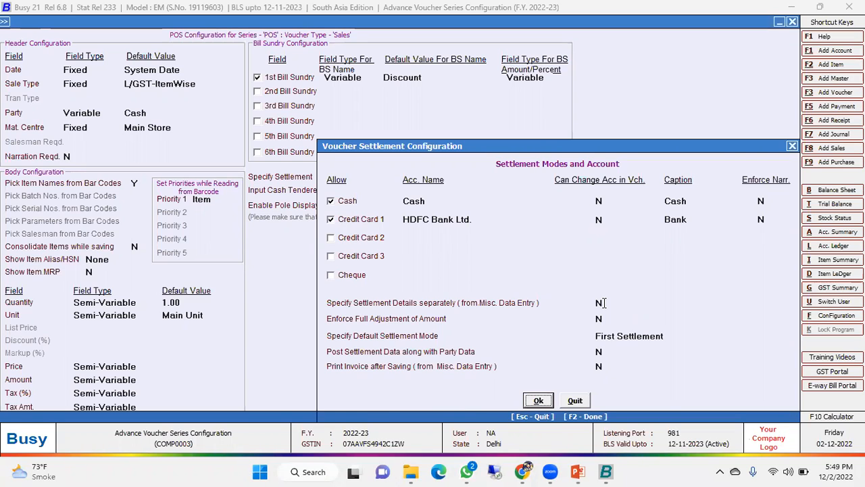
pyautogui.press('Return')
# - Set both Input Cash Tendered Details and Enable Pole Display to Y
pyautogui.press('Up')
pyautogui.press('Down')
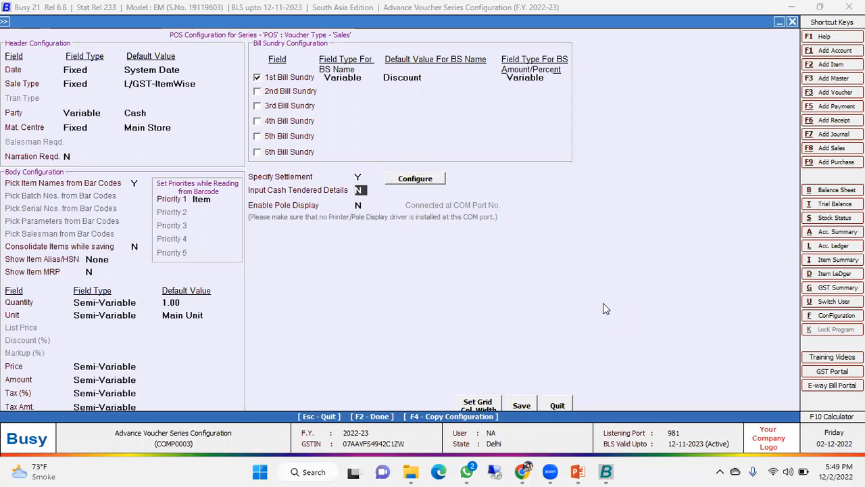
pyautogui.press('y')
pyautogui.press('Return')
pyautogui.press('y')
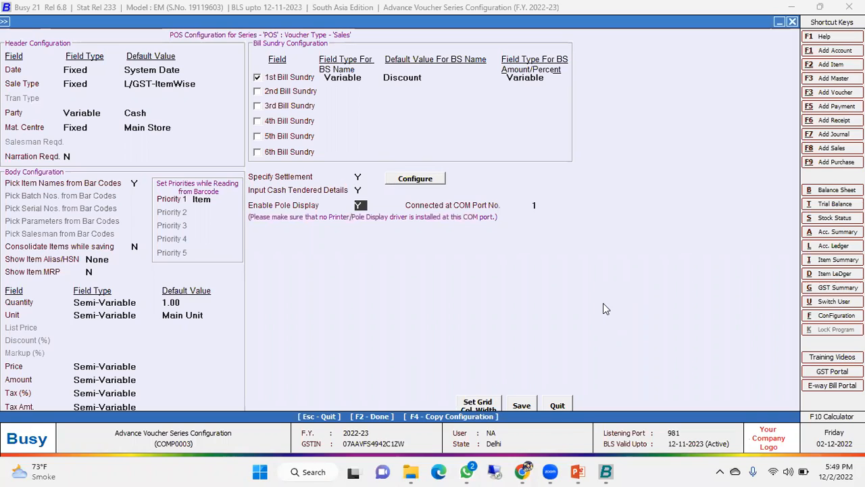
pyautogui.press('Return')
# - View the grid column widths, close them, and save the POS configuration and the series
pyautogui.click(478, 405)
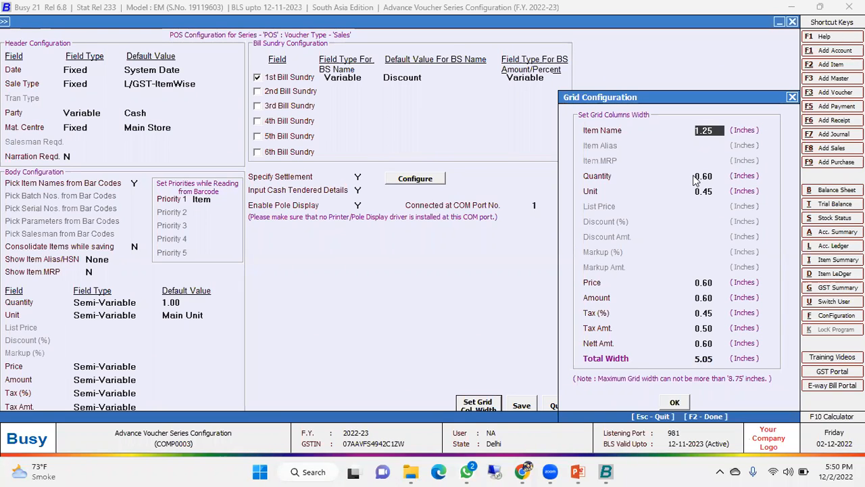
pyautogui.click(792, 97)
pyautogui.click(522, 403)
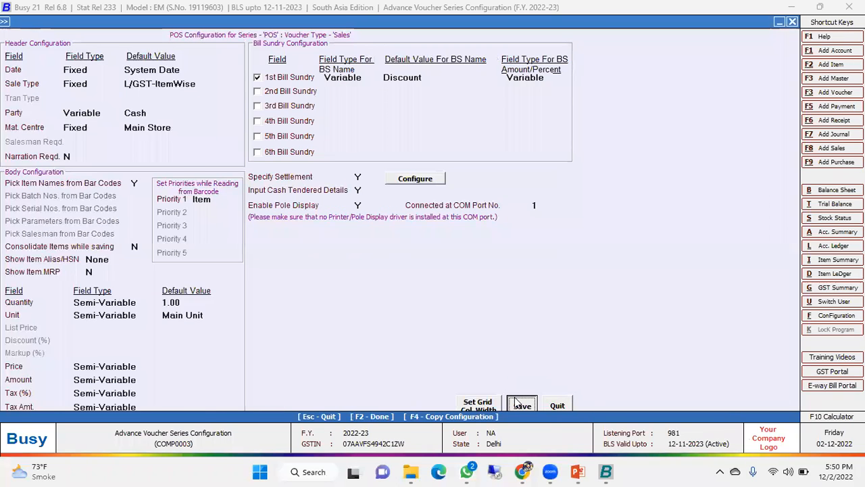
pyautogui.click(513, 395)
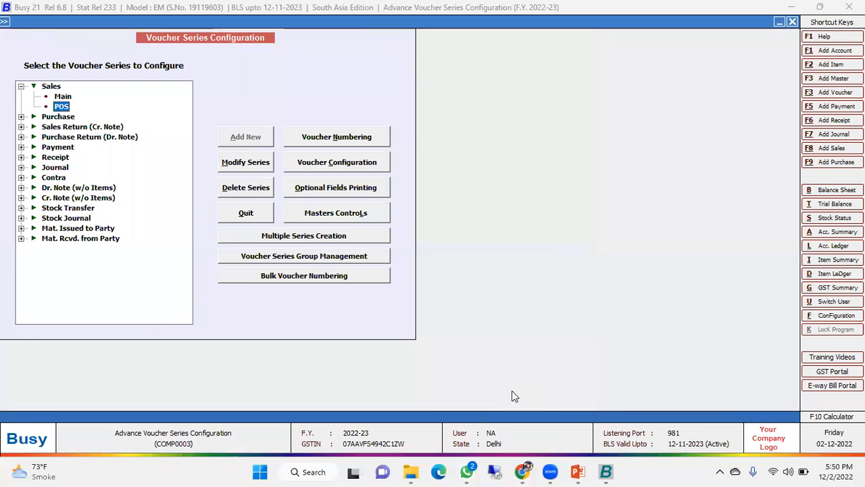
# - Close the voucher series configuration and start a new sales voucher in POS data entry mode
pyautogui.press('Escape')
pyautogui.press('Right')
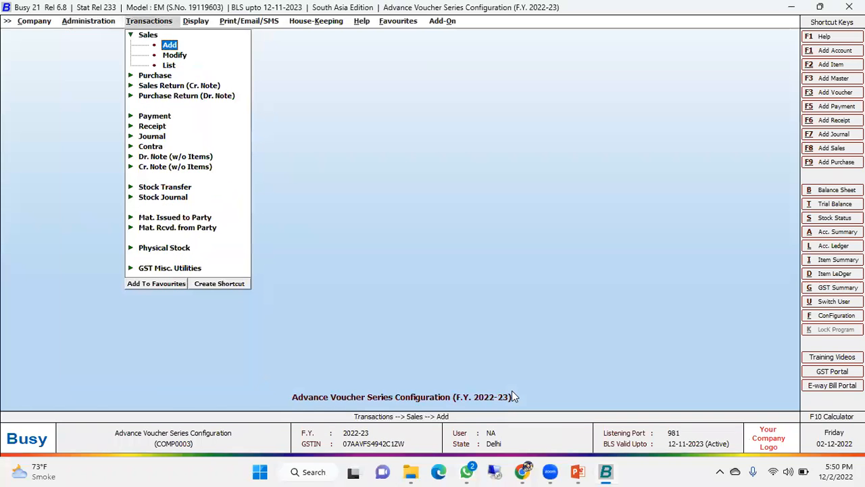
pyautogui.press('Return')
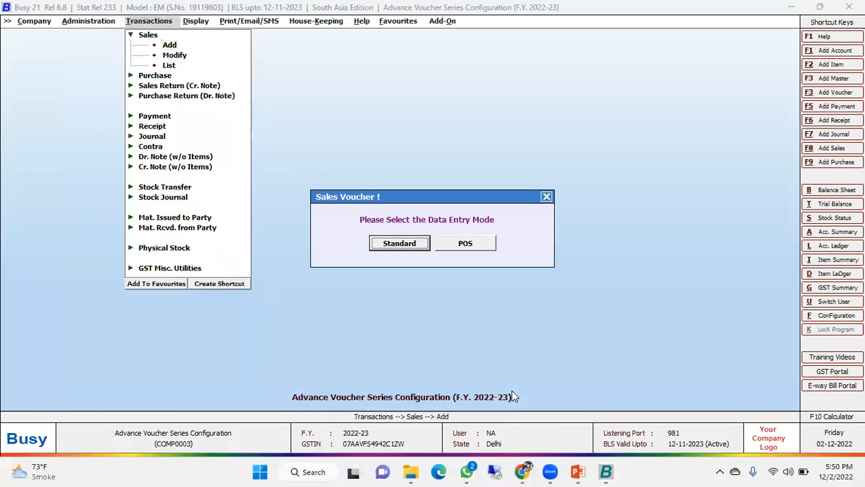
pyautogui.press('Right')
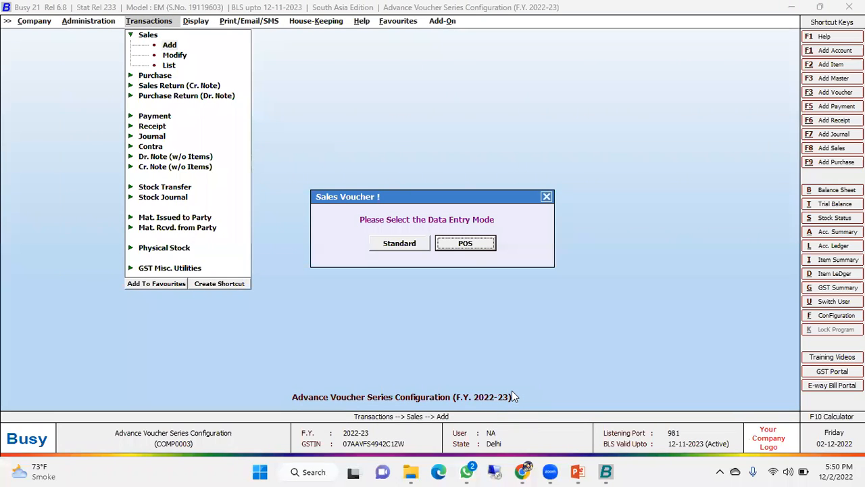
pyautogui.press('Return')
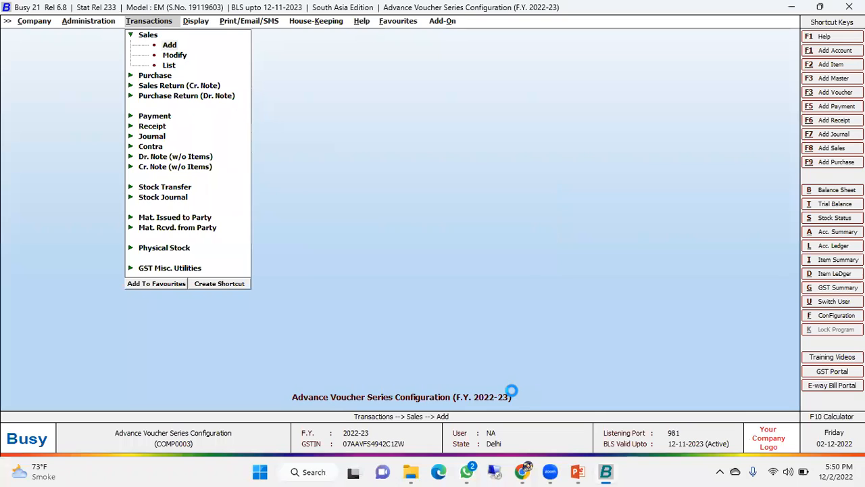
pyautogui.press('Return')
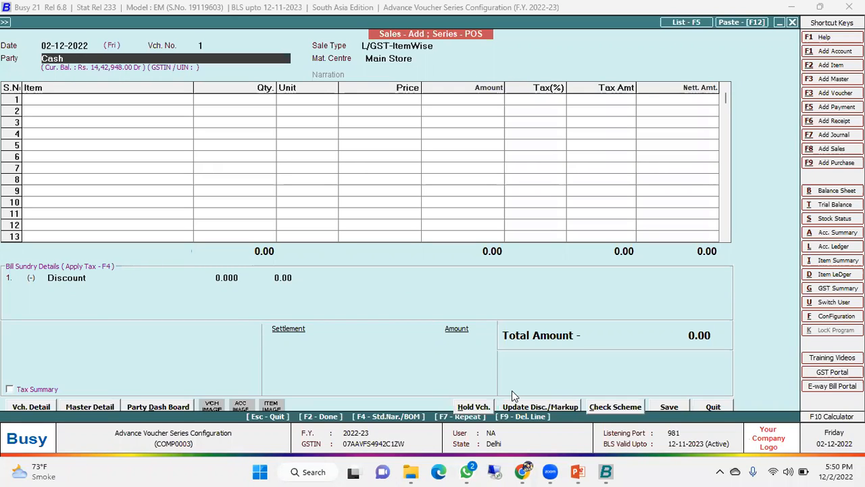
# - Try to change the voucher's date and dismiss the message
pyautogui.click(93, 48)
pyautogui.click(94, 47)
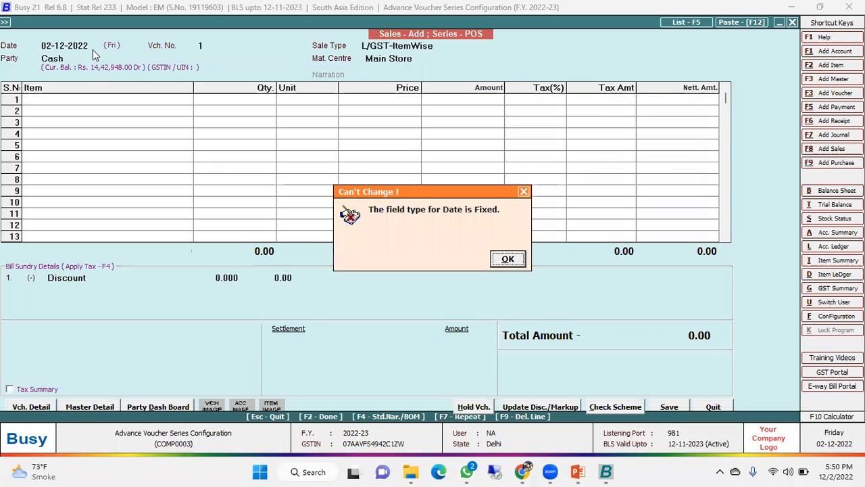
pyautogui.press('Return')
pyautogui.press('Return')
pyautogui.press('Left')
pyautogui.press('Return')
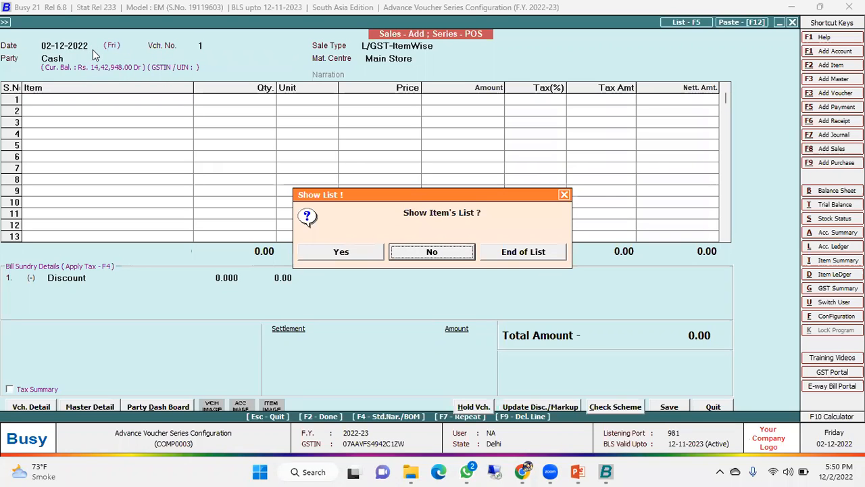
pyautogui.press('Left')
pyautogui.press('Return')
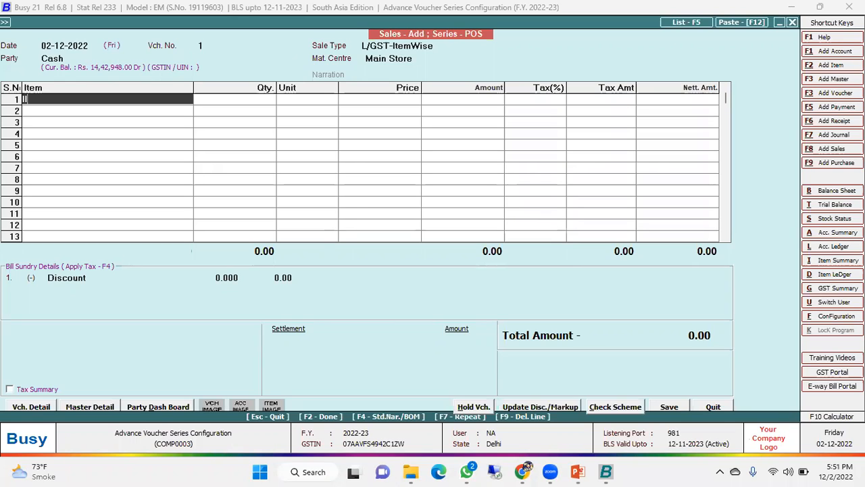
pyautogui.press('Escape')
pyautogui.press('Return')
pyautogui.press('Left')
pyautogui.press('Return')
pyautogui.press('Escape')
pyautogui.press('Return')
pyautogui.press('Left')
pyautogui.press('Return')
pyautogui.press('Up')
pyautogui.press('Escape')
# - Open the item master of L.G. Refrigerator Double Door for modification
pyautogui.press('Up')
pyautogui.press('Return')
pyautogui.press('Down')
pyautogui.press('Down')
pyautogui.press('Down')
pyautogui.press('Return')
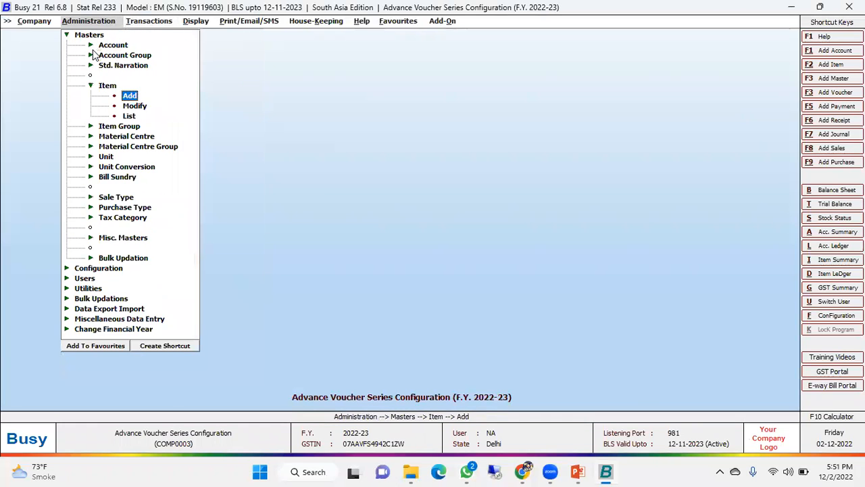
pyautogui.press('Down')
pyautogui.press('Return')
pyautogui.press('Return')
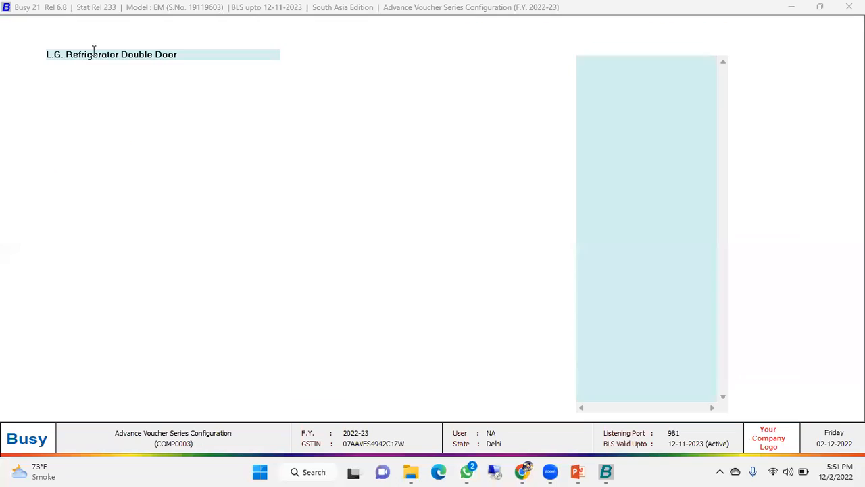
# - Leave that item master and open L.G. Split A/c 1.5 Ton instead, closing it unchanged
pyautogui.press('Escape')
pyautogui.press('Down')
pyautogui.press('Down')
pyautogui.press('Down')
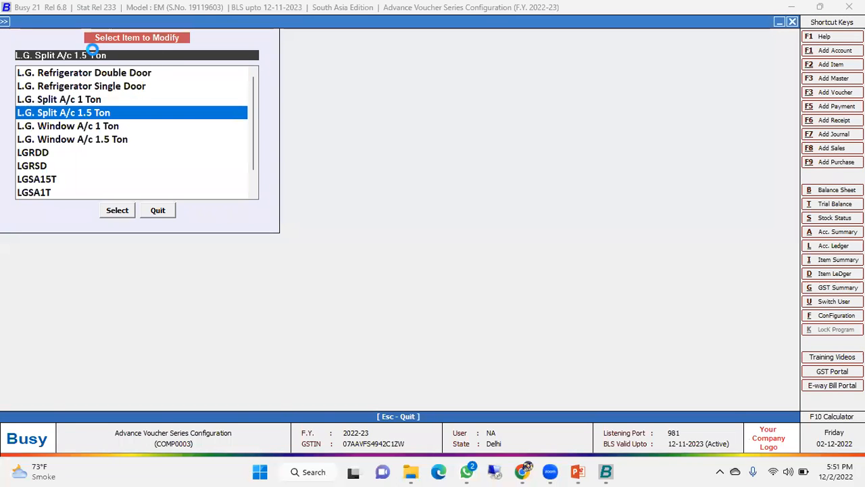
pyautogui.press('Return')
pyautogui.press('Escape')
# - Open the item master listed as LGRSD, examine its name and alias, and close it
pyautogui.press('Down')
pyautogui.press('Down')
pyautogui.press('Down')
pyautogui.press('Down')
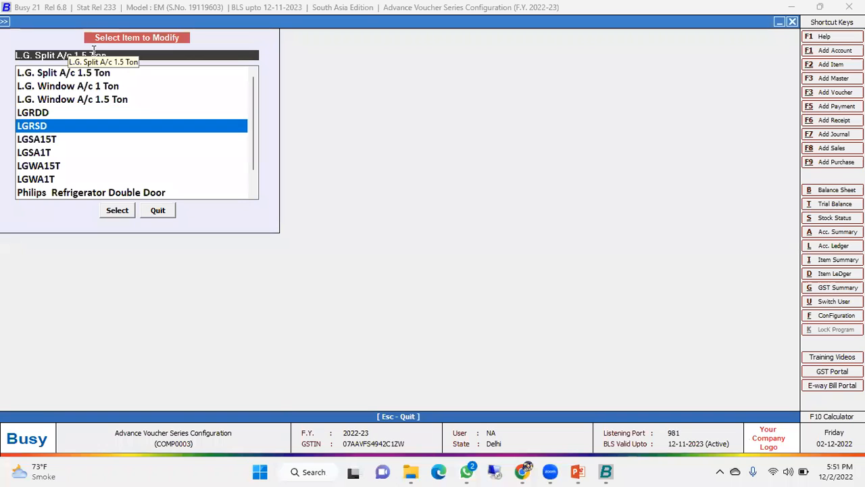
pyautogui.press('Return')
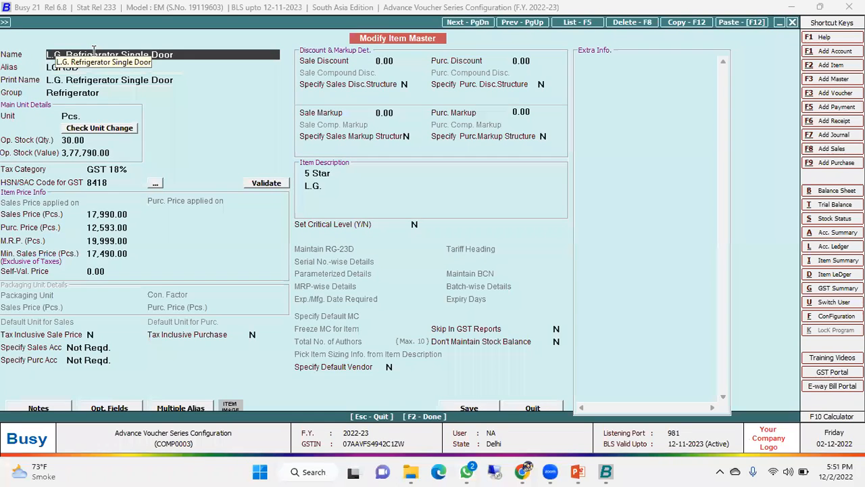
pyautogui.press('Escape')
pyautogui.press('Escape')
pyautogui.press('Return')
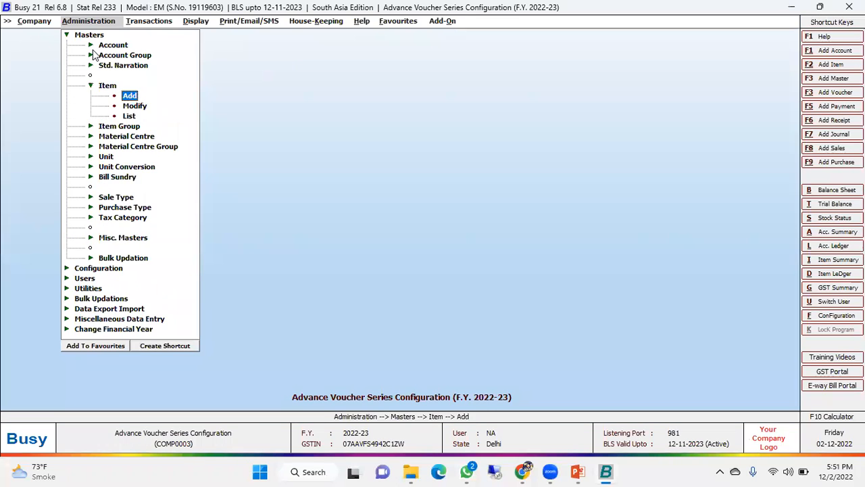
pyautogui.press('Down')
pyautogui.press('Return')
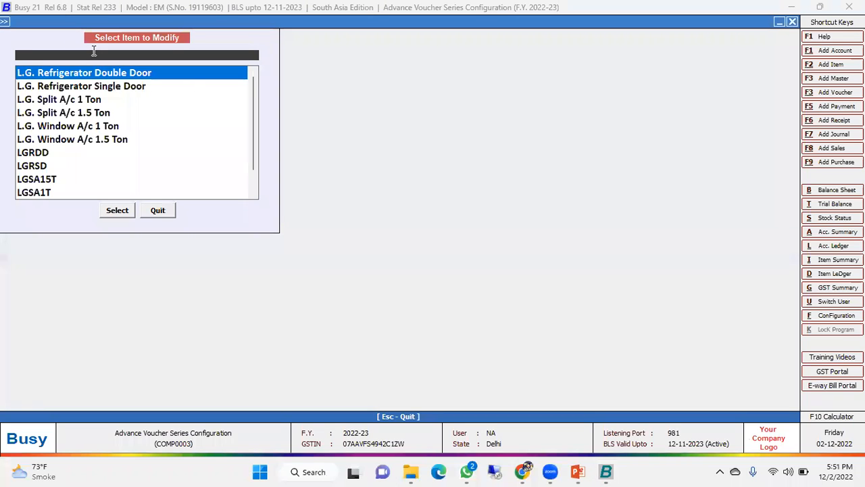
pyautogui.press('Escape')
pyautogui.press('Escape')
# - Start a new POS series sales voucher, keep Cash as the party, and continue past the other-state warning to the first item row
pyautogui.press('Right')
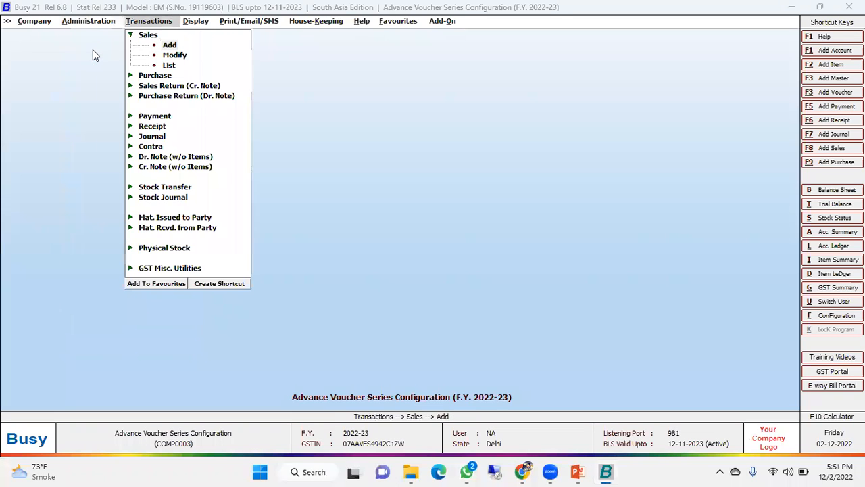
pyautogui.press('Return')
pyautogui.press('Escape')
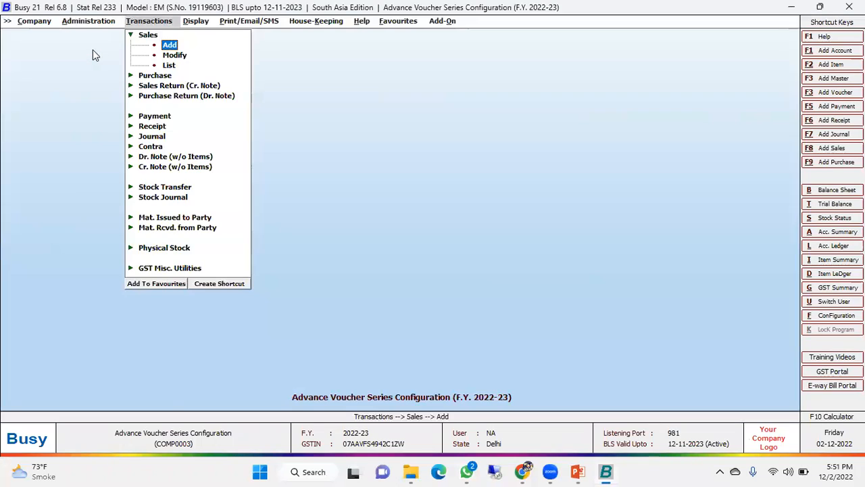
pyautogui.press('Return')
pyautogui.press('Escape')
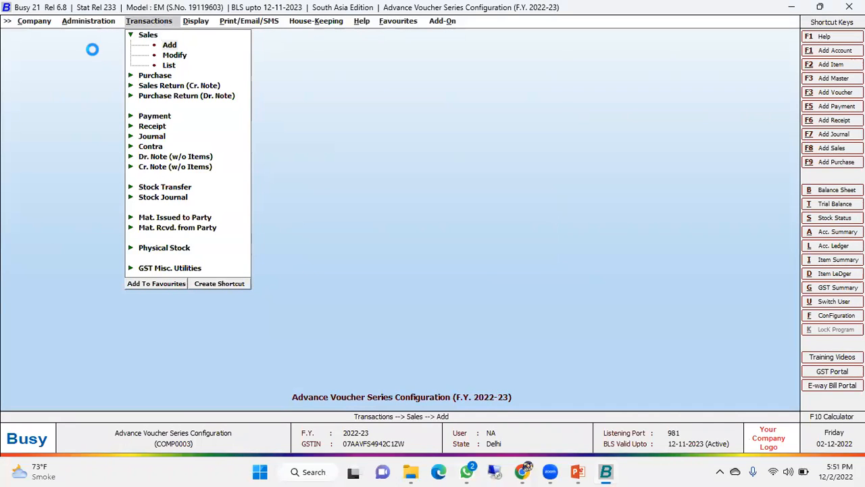
pyautogui.press('Return')
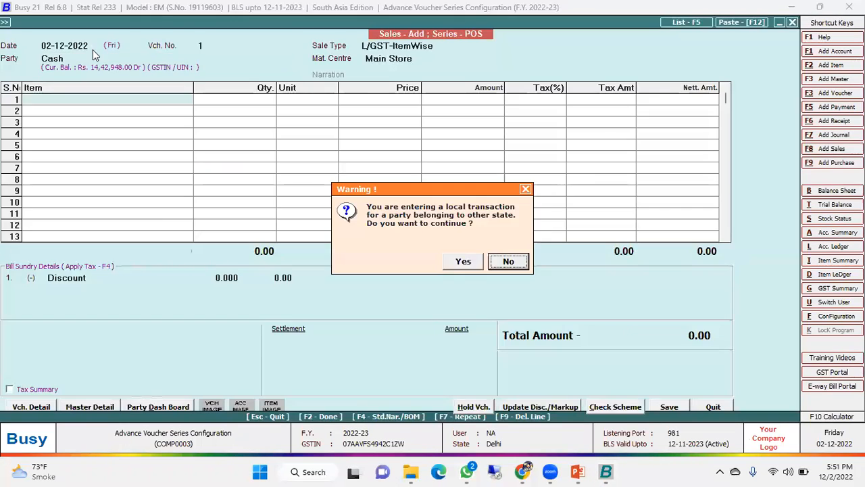
pyautogui.press('Return')
pyautogui.press('Return')
pyautogui.press('Return')
pyautogui.press('Return')
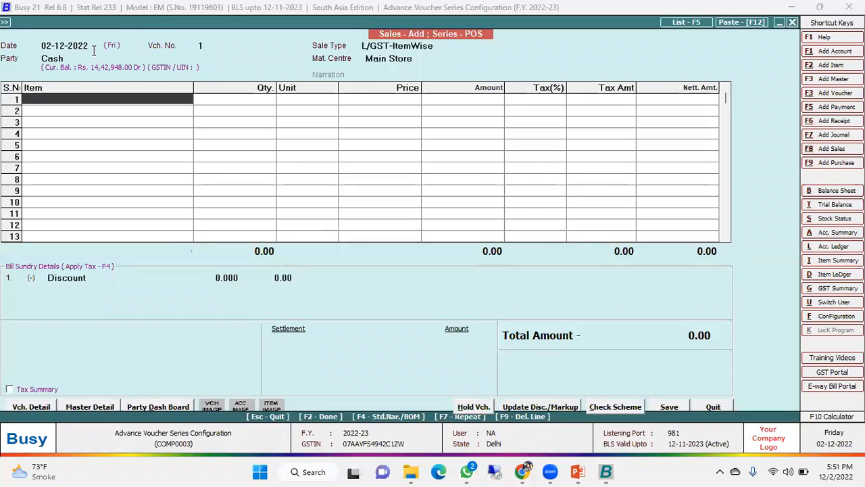
# - Add the L.G. Refrigerator Single Door by its alias LGRSD and start saving the voucher to bring up the amount settlement
pyautogui.write('grsd')
pyautogui.press('Return')
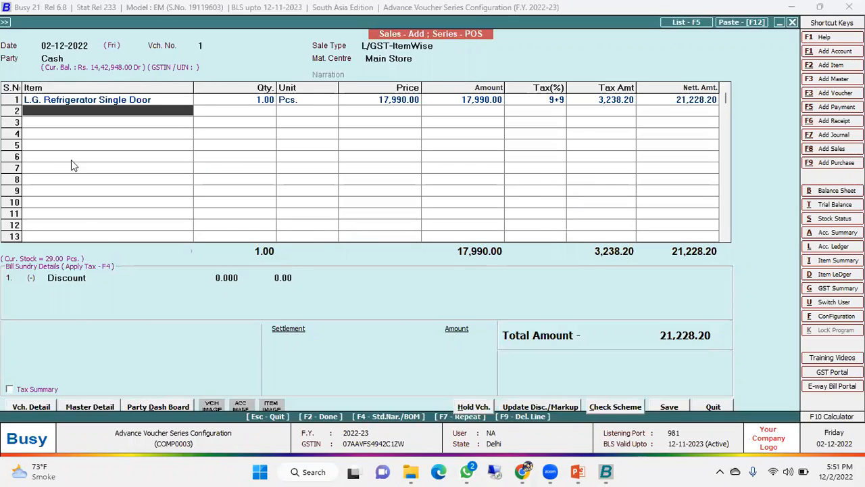
pyautogui.click(667, 407)
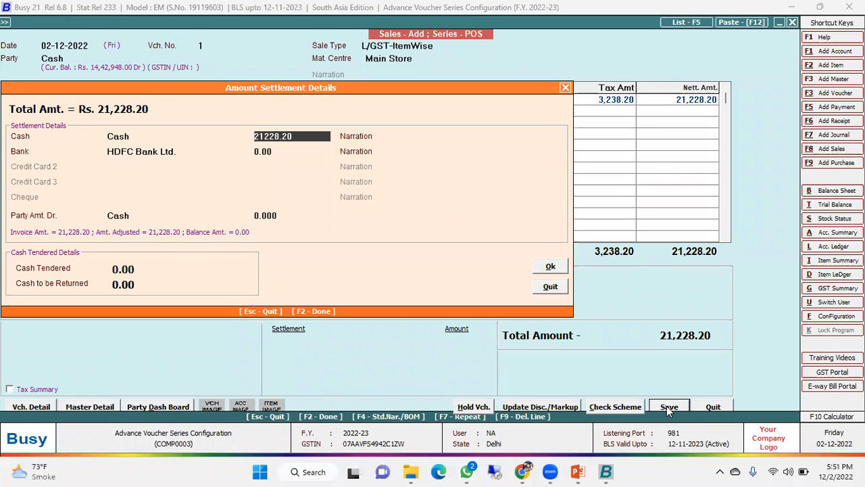
# - Set the cash settlement to 0 and accept 21,228.20 against HDFC Bank Ltd
pyautogui.write('0')
pyautogui.press('Return')
pyautogui.press('Return')
pyautogui.press('Return')
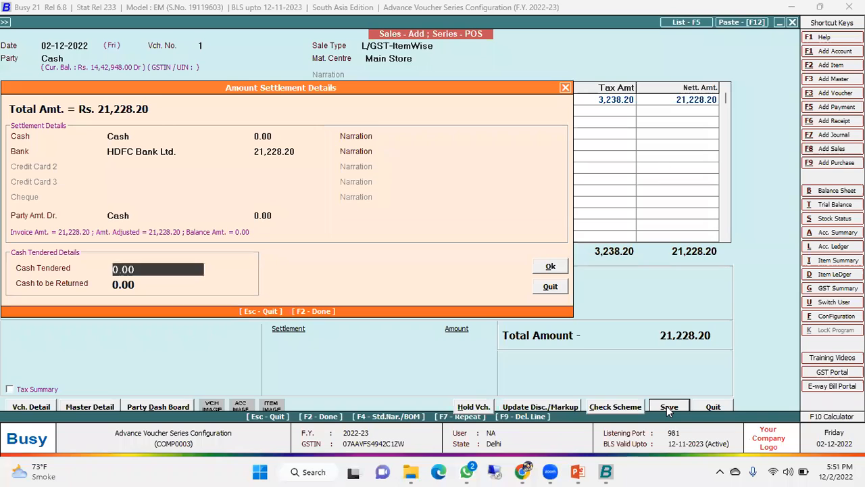
# - Set the cash settlement amount to 21,228 and the bank amount to 0
pyautogui.press('Up')
pyautogui.press('Up')
pyautogui.press('Up')
pyautogui.press('Up')
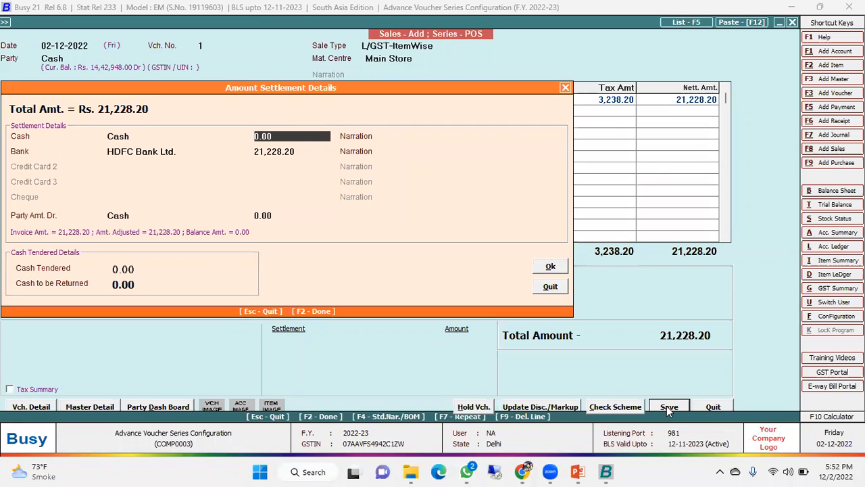
pyautogui.write('21')
pyautogui.write('228')
pyautogui.press('Return')
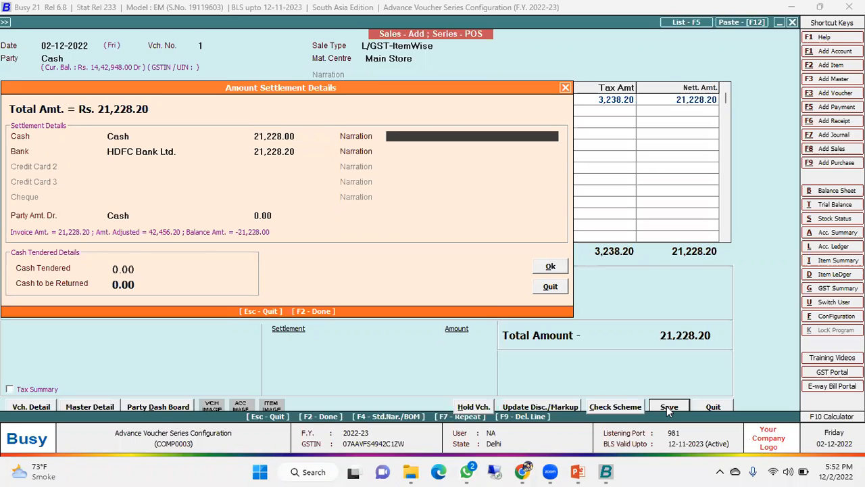
pyautogui.press('Return')
pyautogui.write('0')
pyautogui.press('Return')
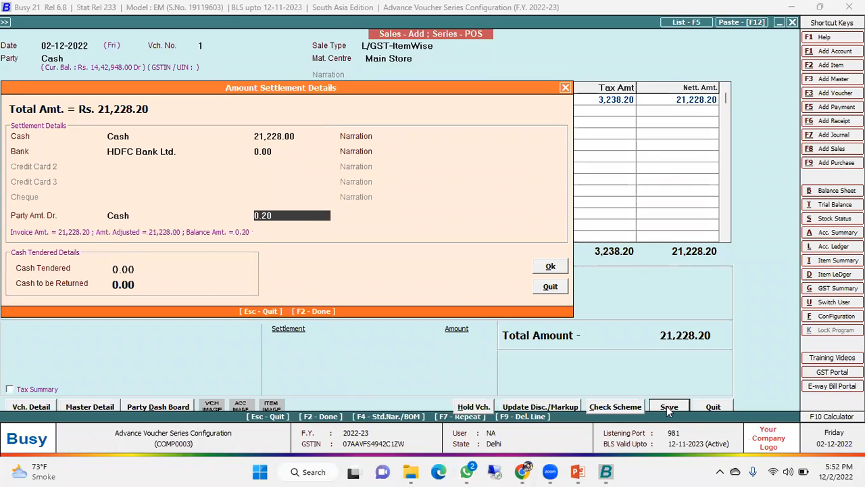
# - Accept 0.20 as the party debit amount, enter 22,000 as cash tendered, and confirm the settlement
pyautogui.press('Return')
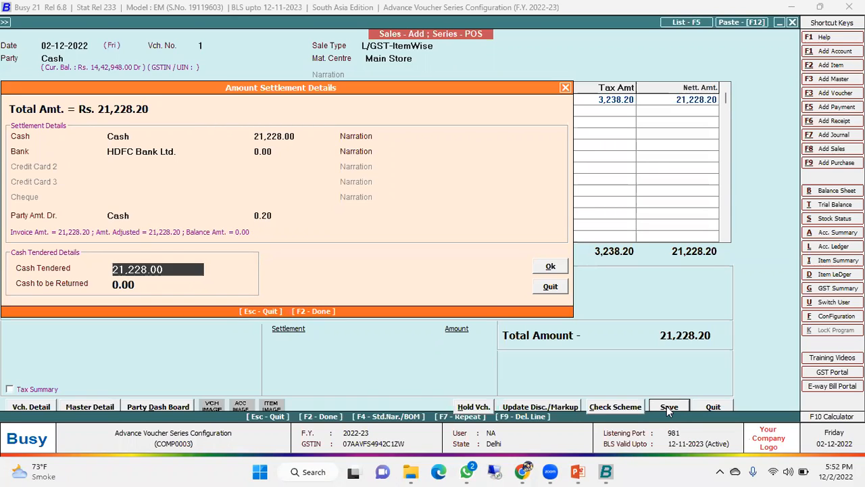
pyautogui.write('22000')
pyautogui.press('Return')
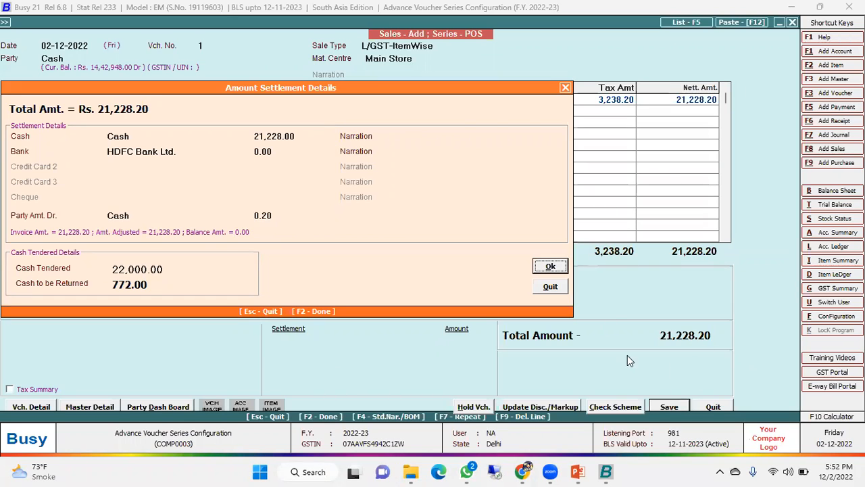
pyautogui.click(550, 267)
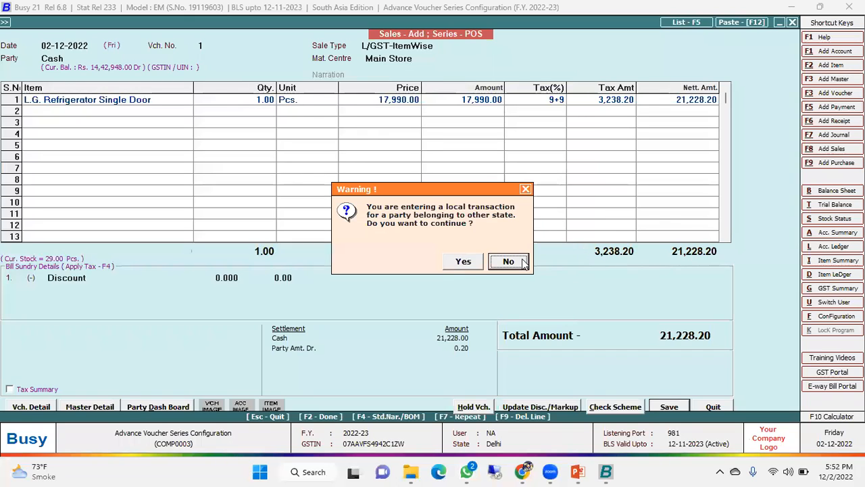
# - Save the voucher despite the other-state warning, without a Google Drive image or an invoice print, and leave voucher entry
pyautogui.click(462, 262)
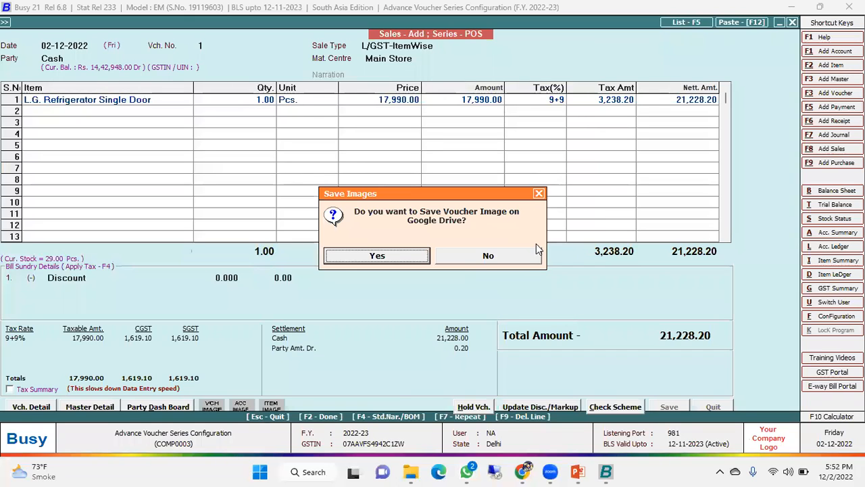
pyautogui.click(485, 257)
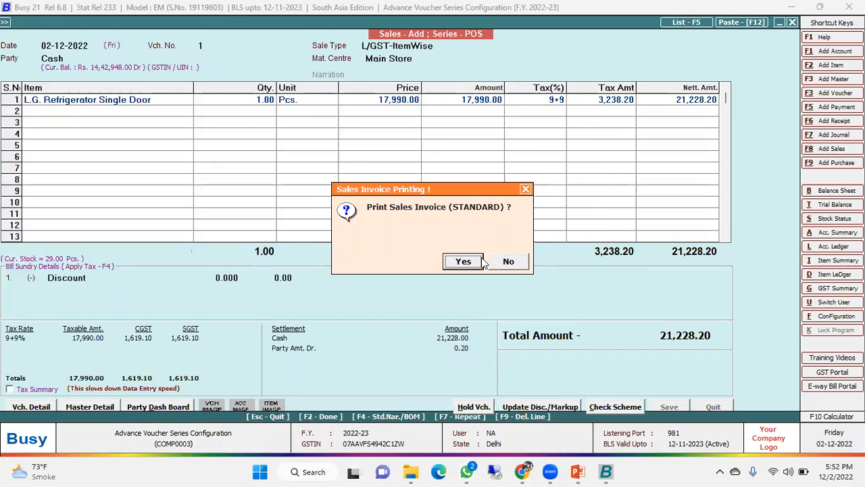
pyautogui.click(516, 263)
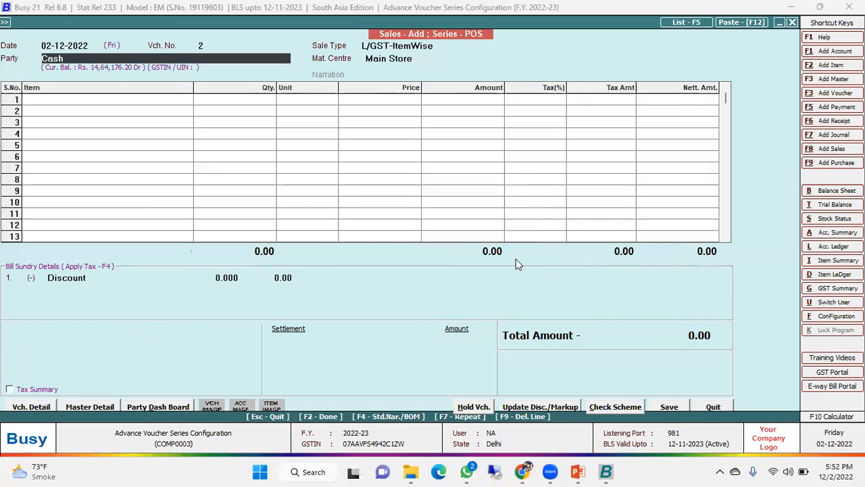
pyautogui.press('Escape')
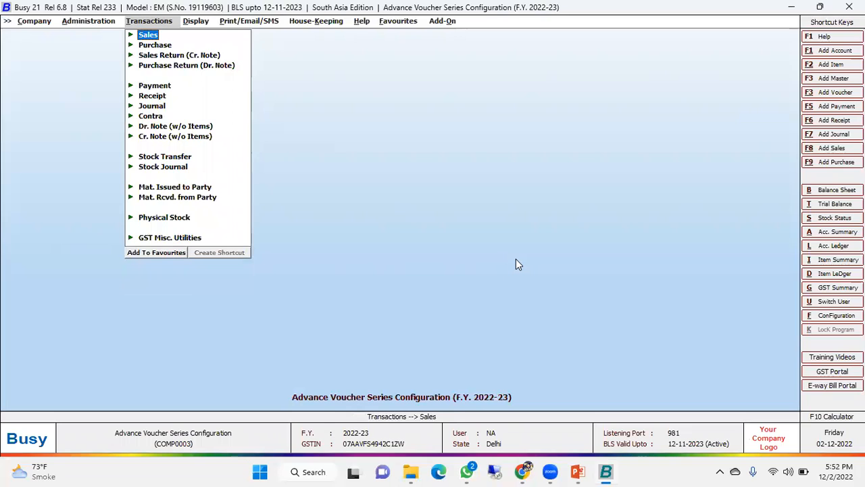
pyautogui.press('Left')
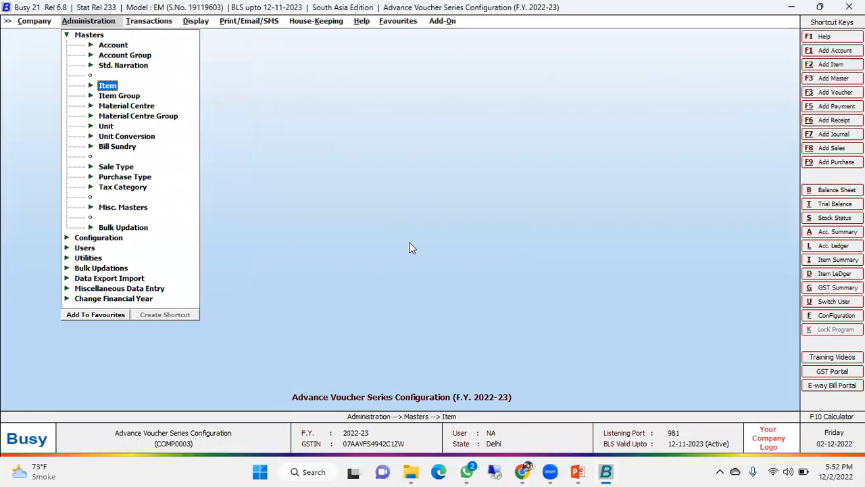
pyautogui.press('Left')
pyautogui.press('Left')
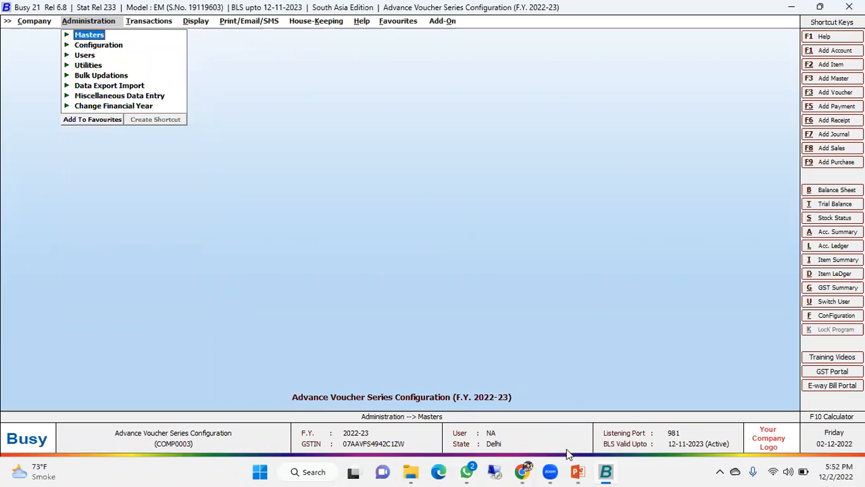
# - Switch to the PowerPoint slide show and reveal the first two entries on the Q&A slide
pyautogui.click(577, 472)
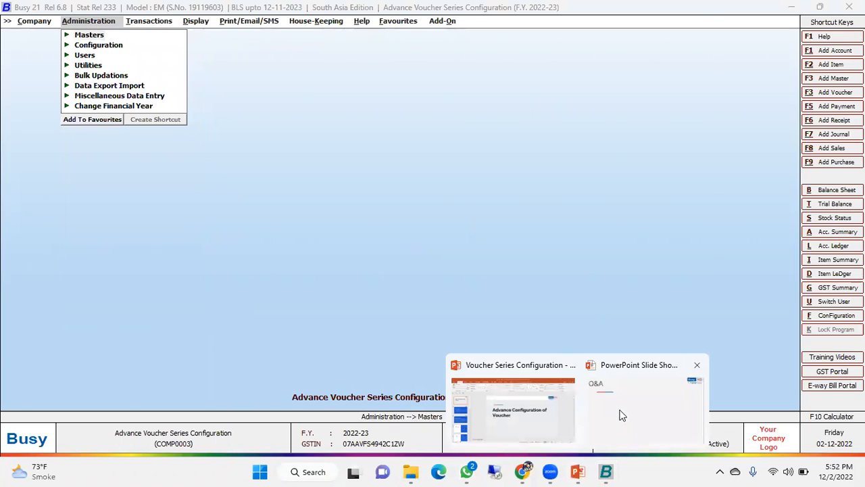
pyautogui.click(625, 408)
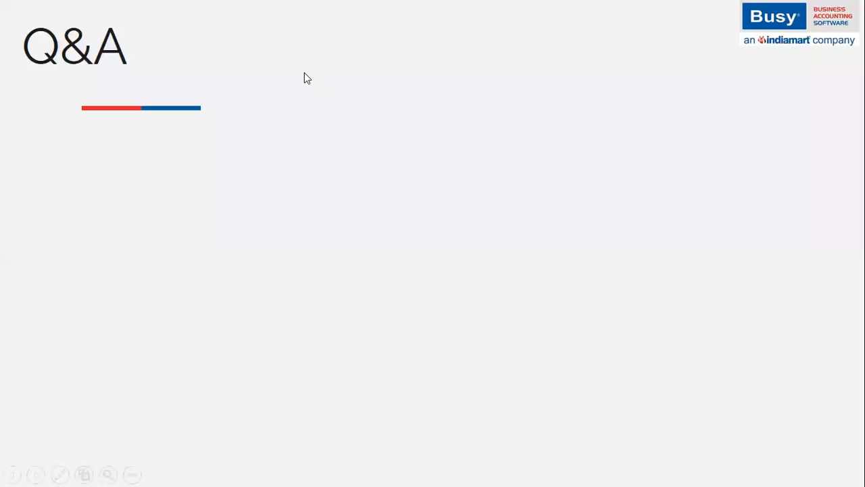
pyautogui.click(335, 156)
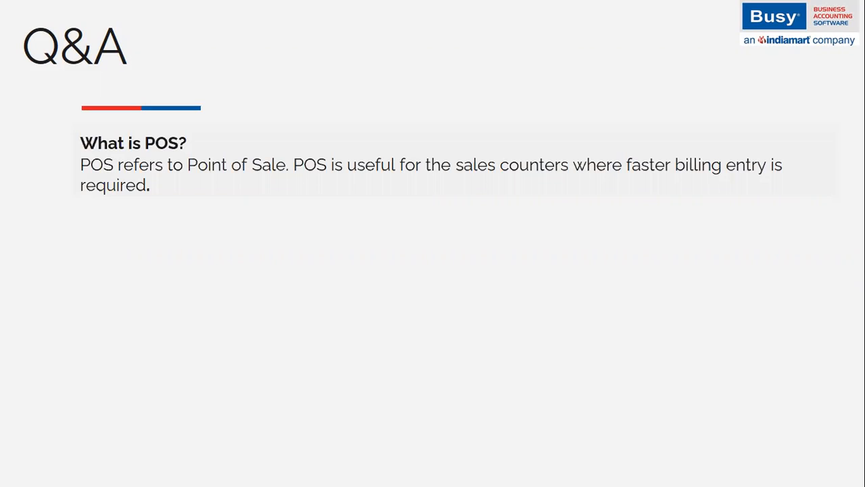
pyautogui.press('Right')
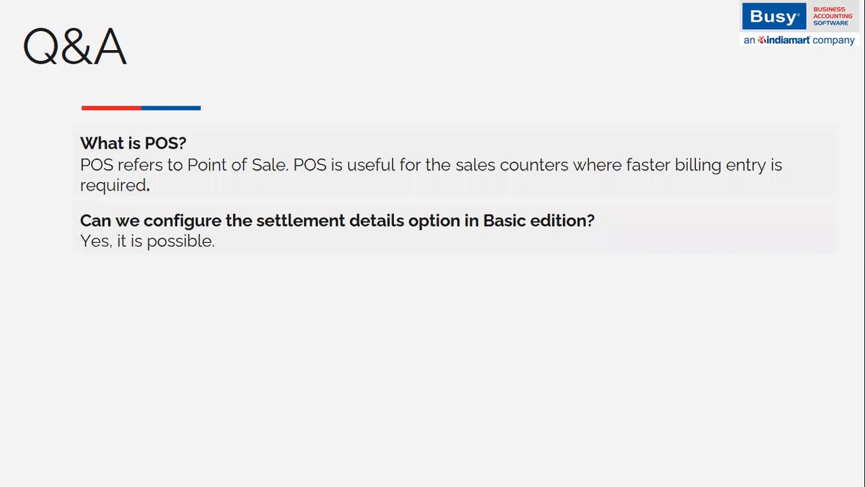